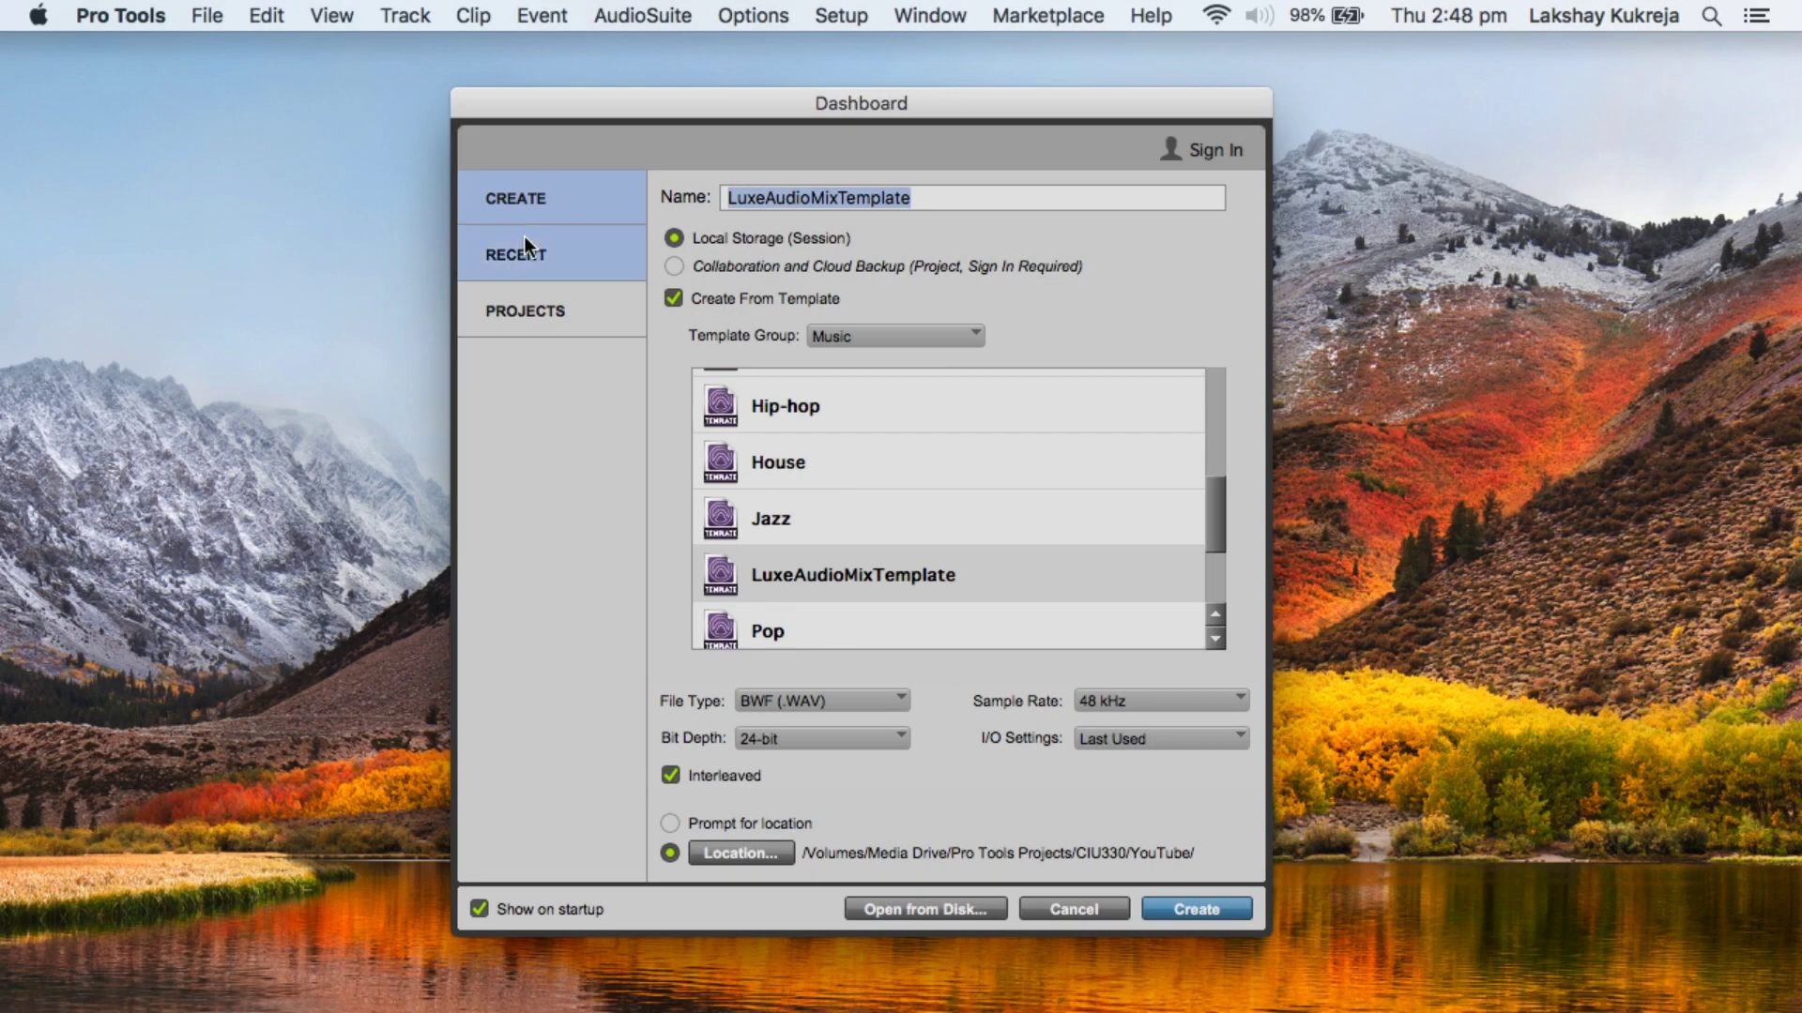
Open the LuxeAudioMixTemplate session from the Dashboard's Recent list.
left_click(524, 249)
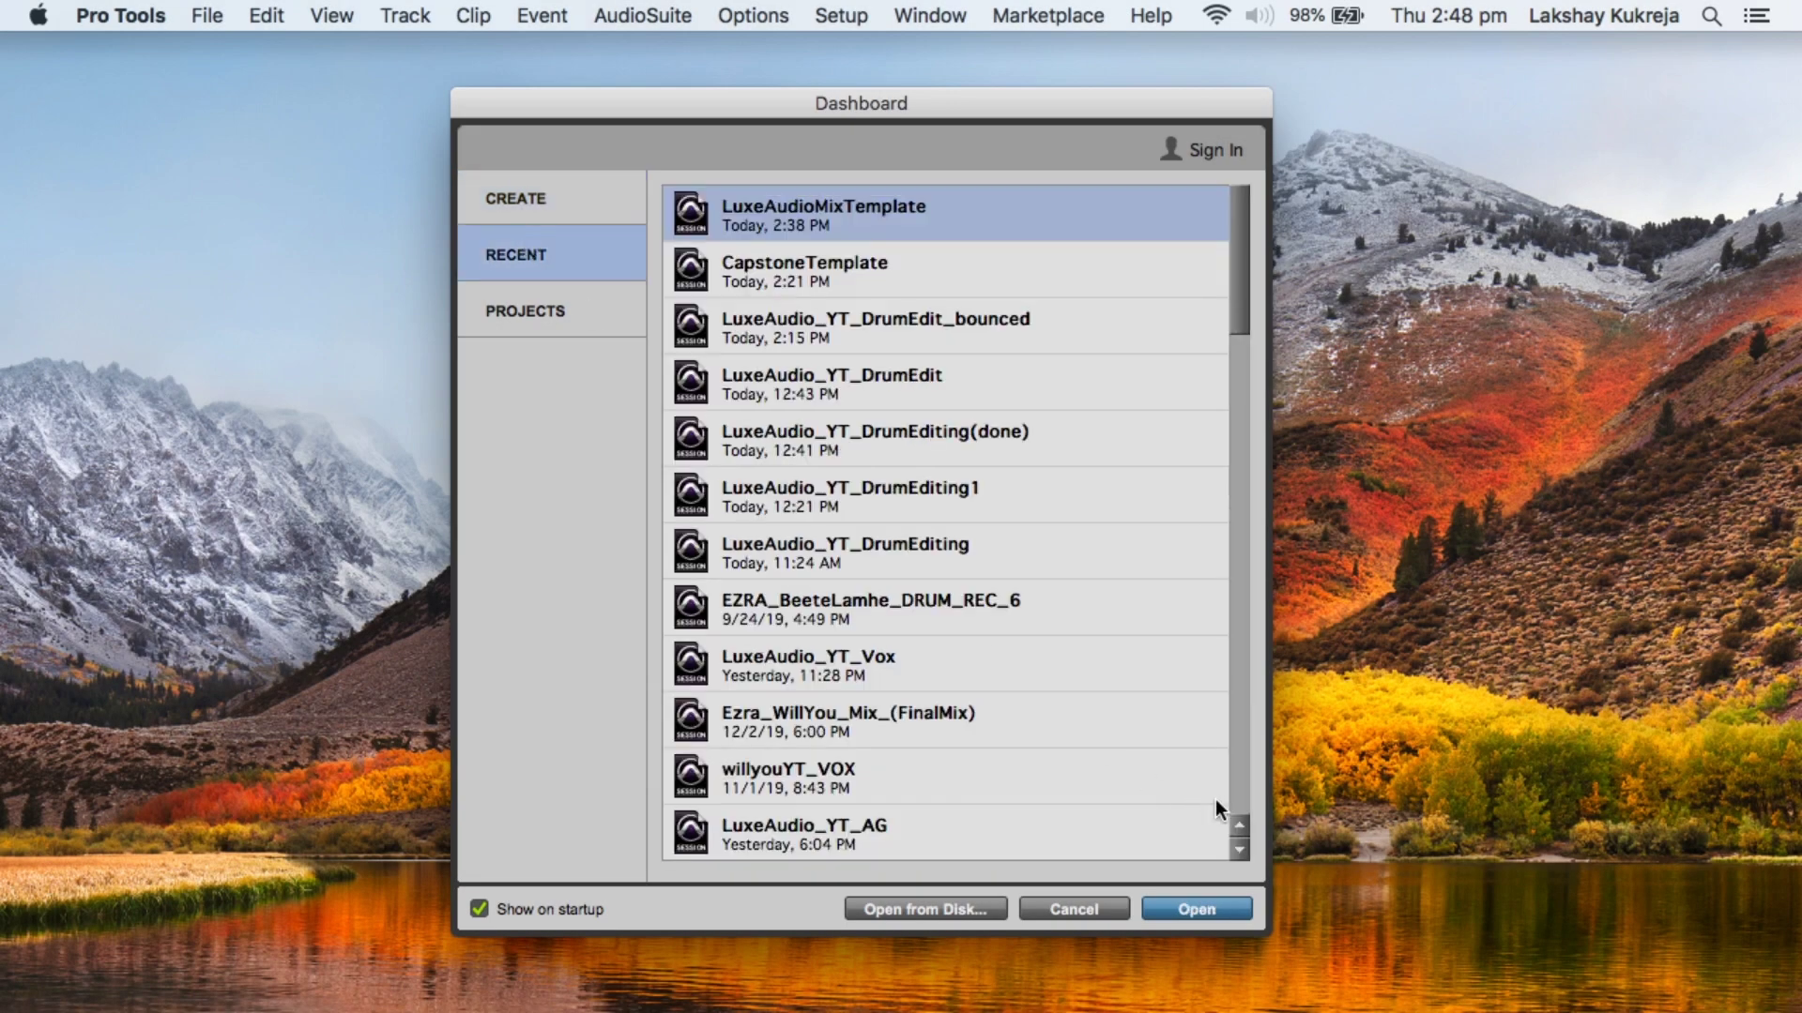
left_click(1213, 908)
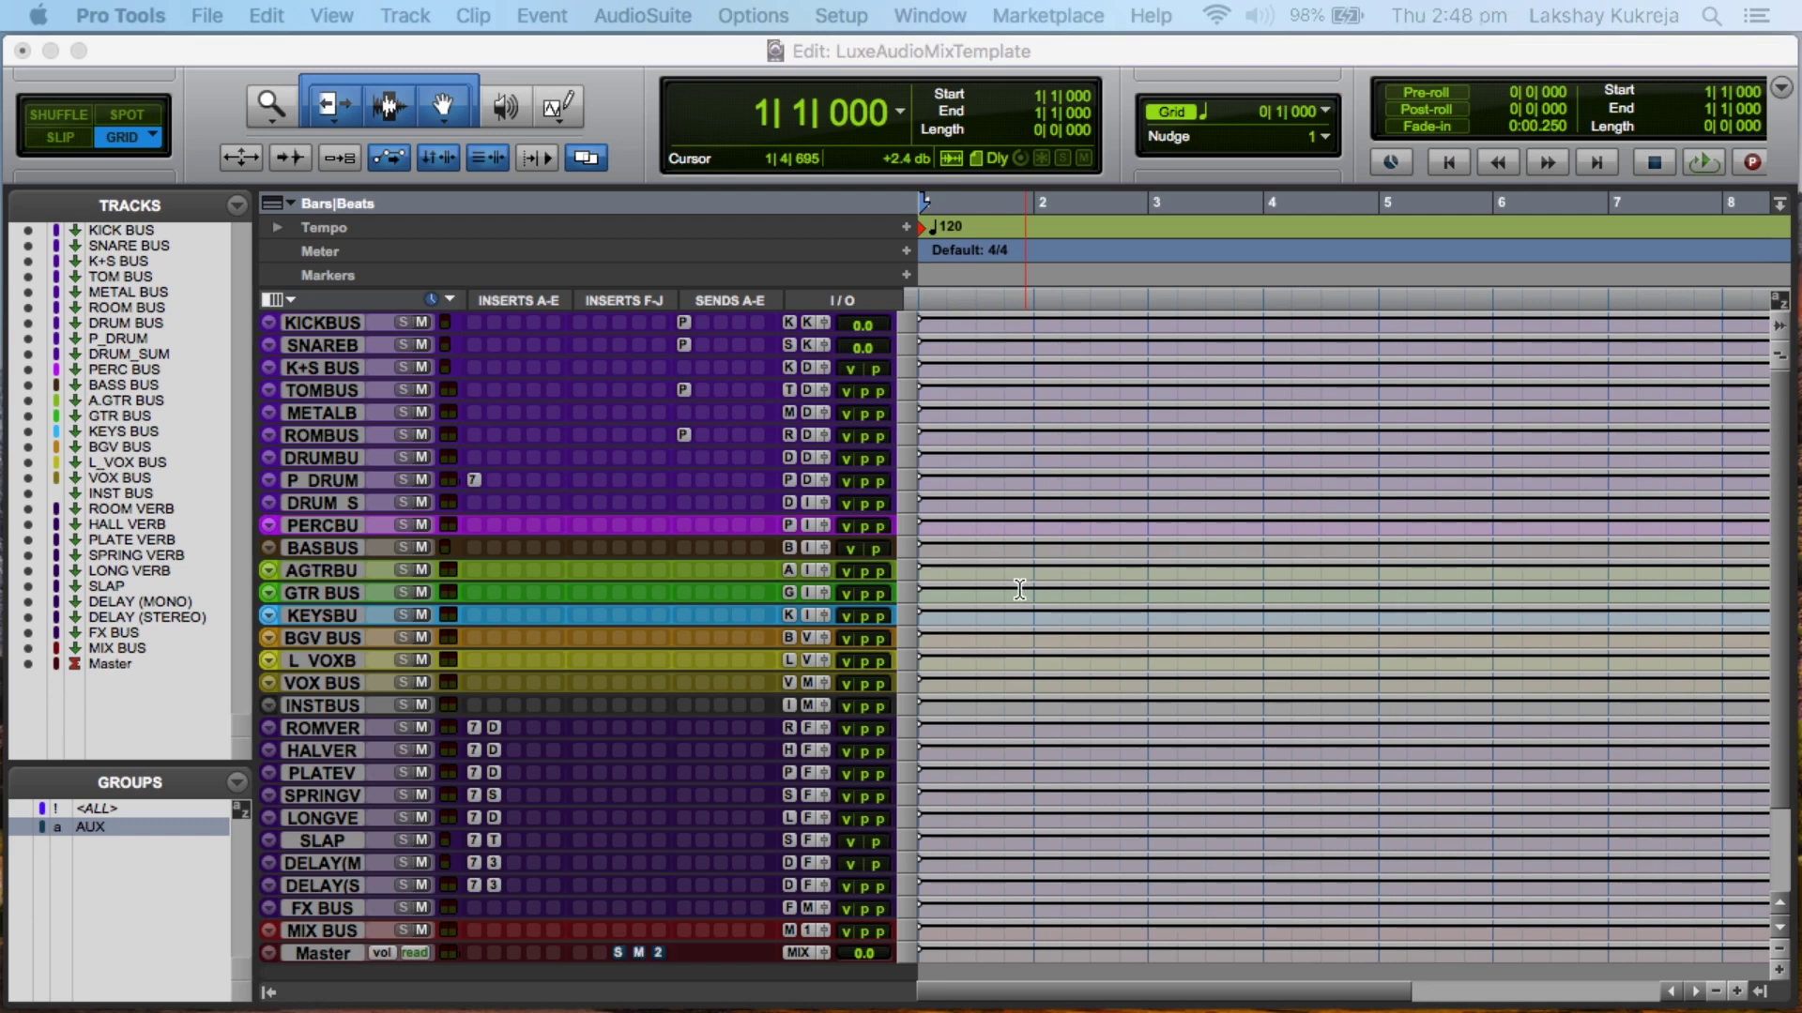
left_click(773, 49)
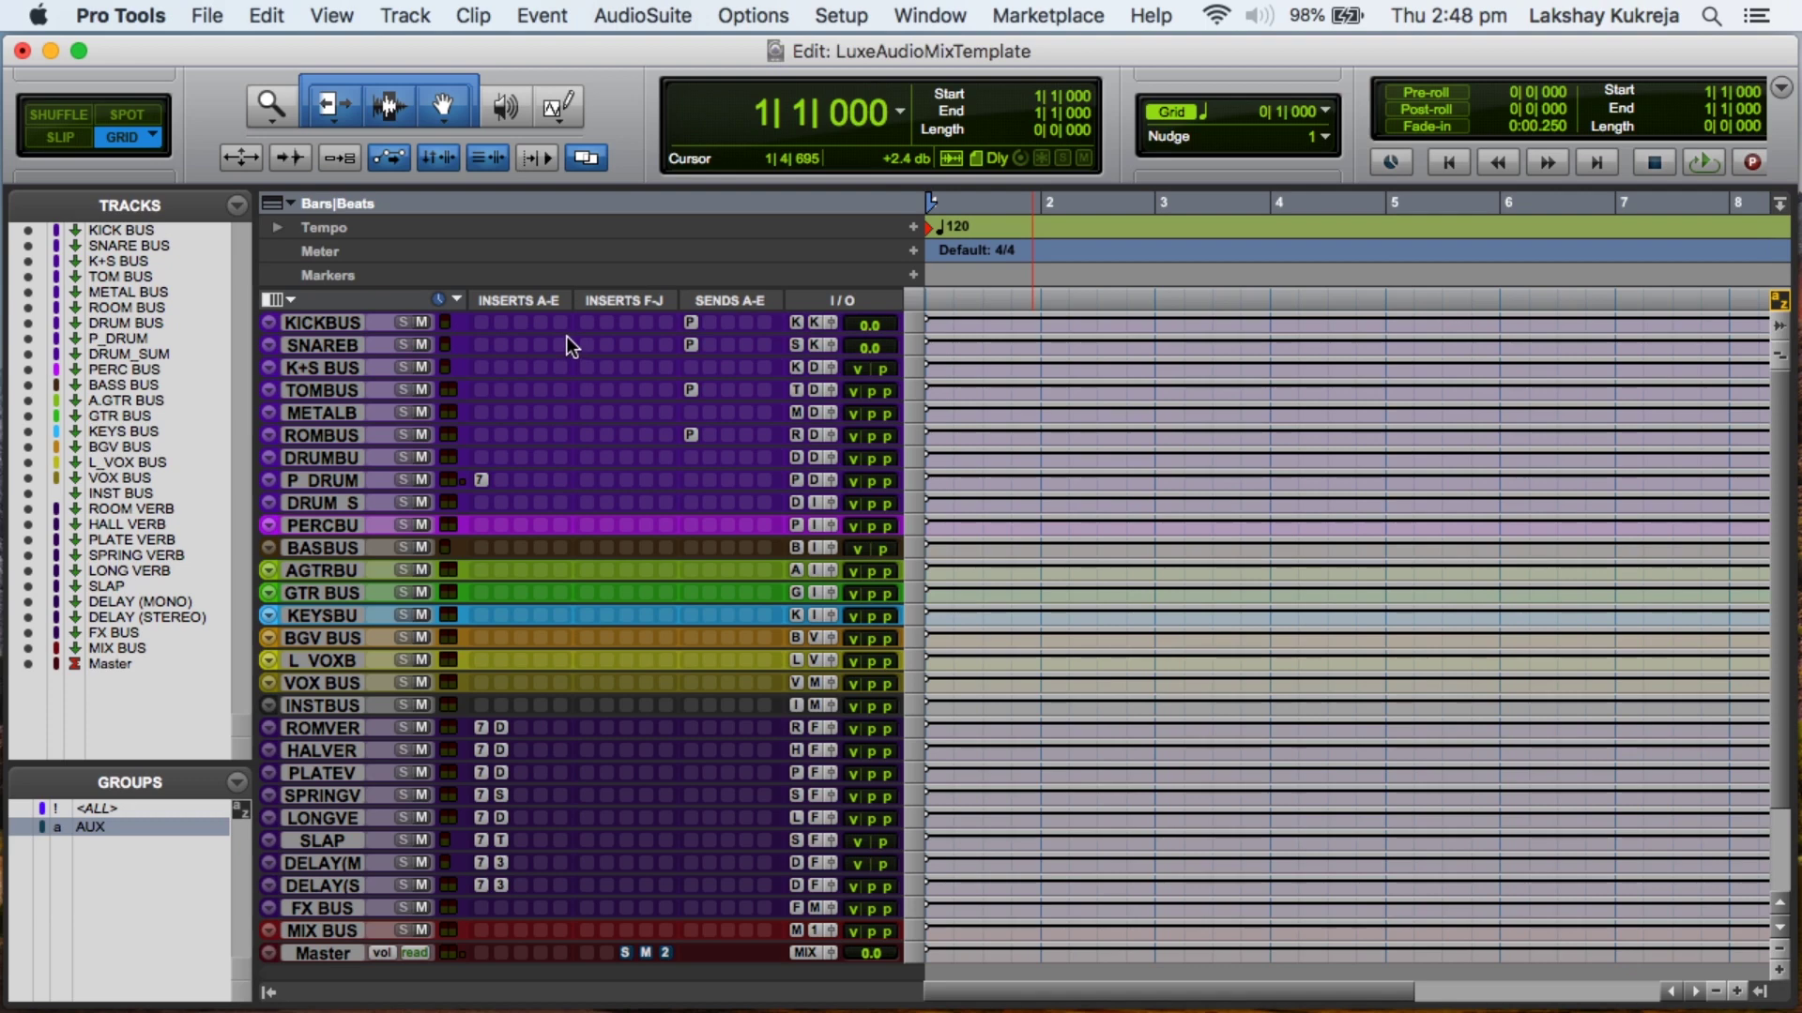
Switch to the Mix window and turn off Narrow Mix so full track names show.
key("super+equal")
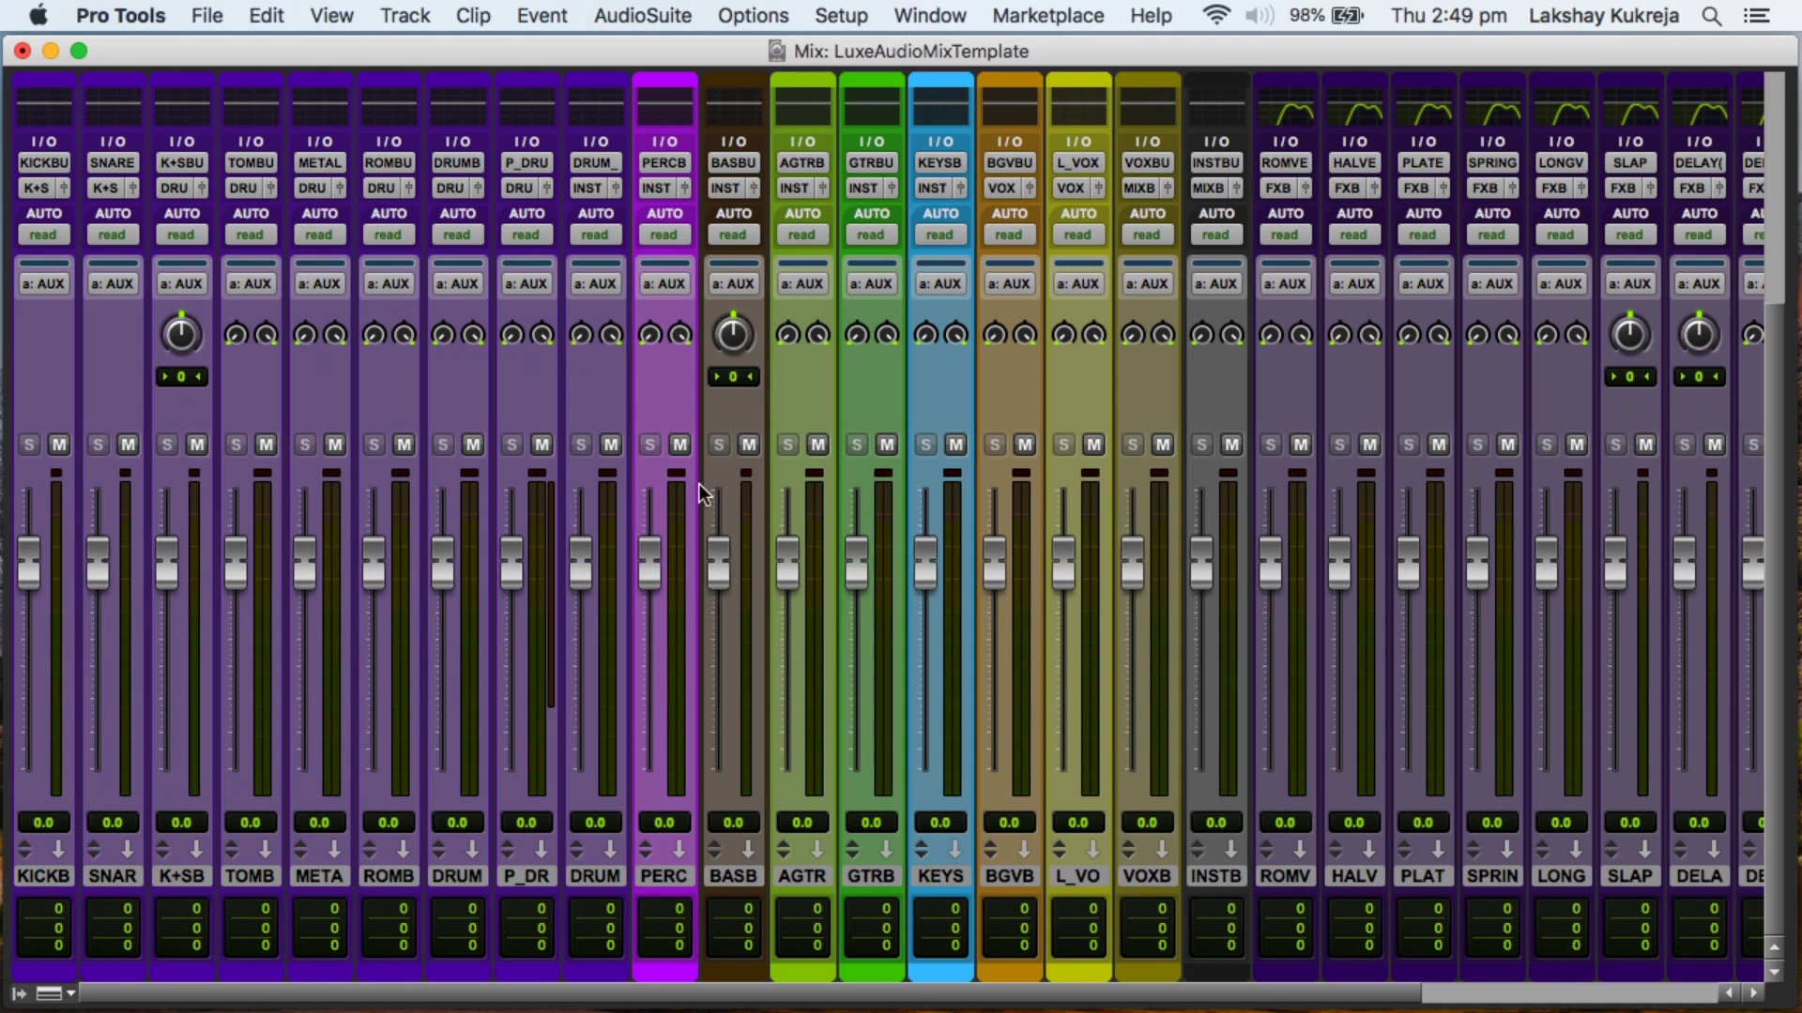
scroll(699, 494, "up", 5)
scroll(700, 490, "right", 5)
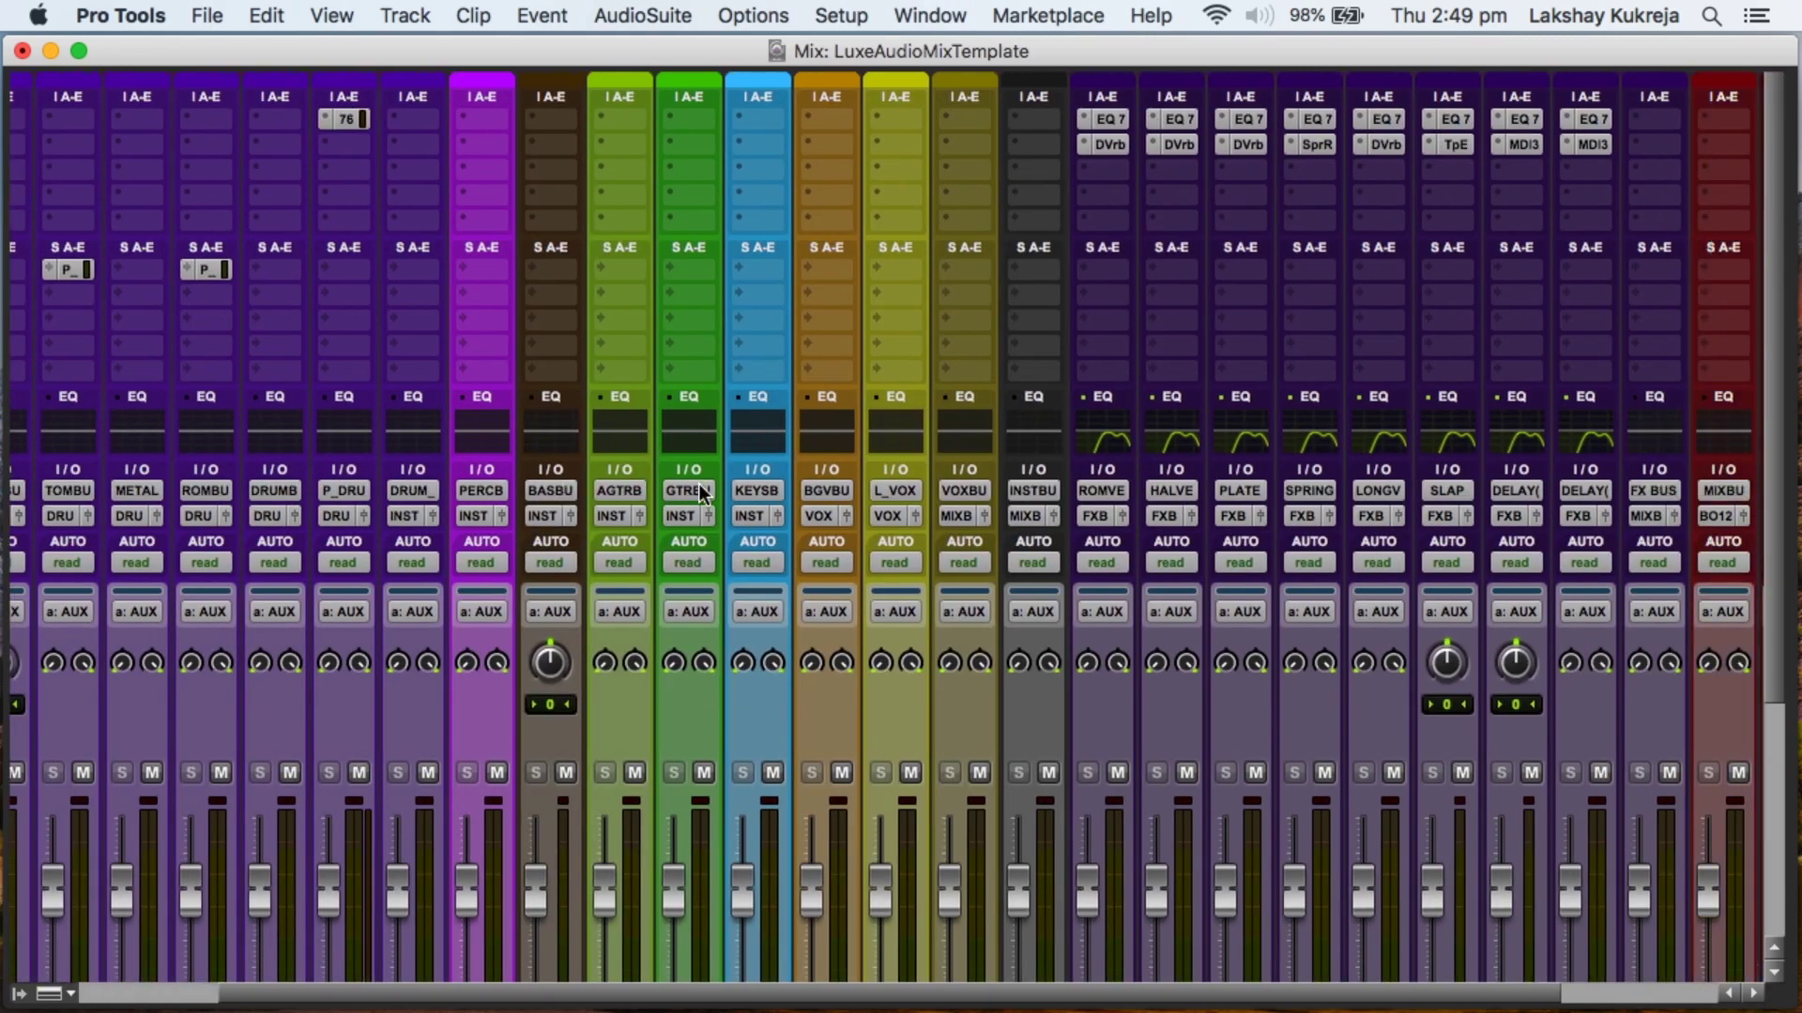
scroll(700, 490, "left", 5)
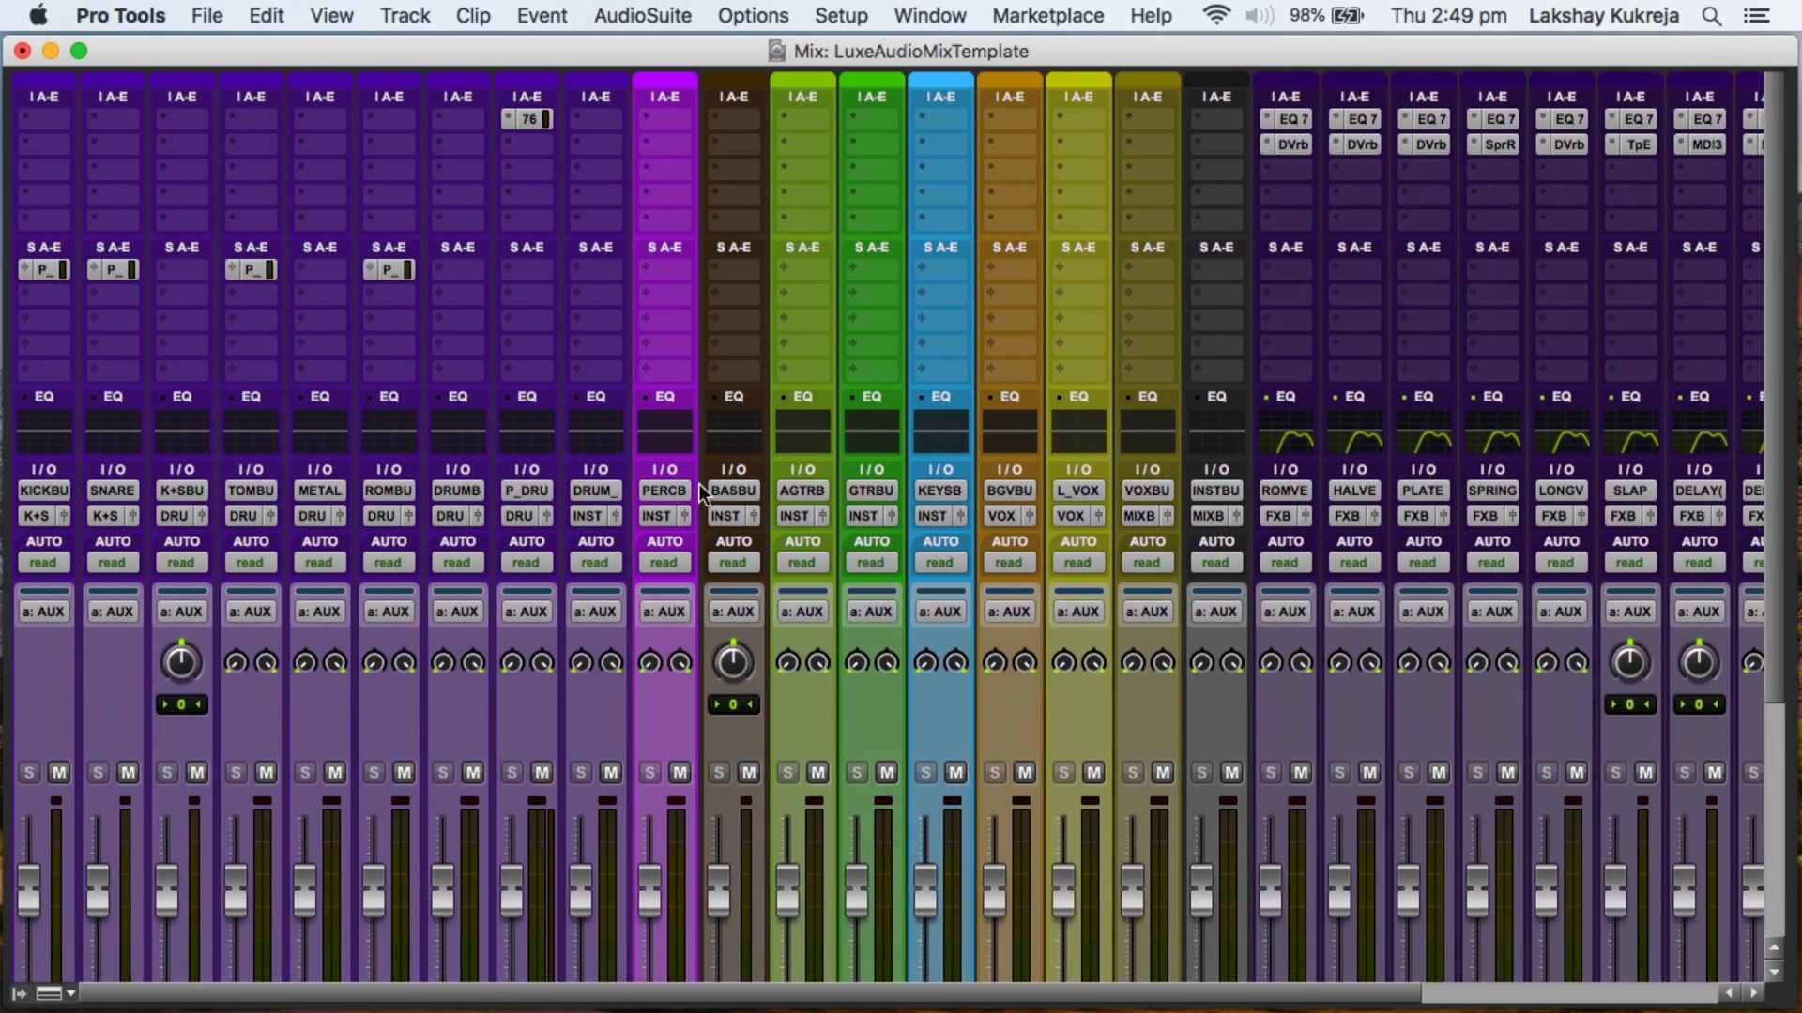
scroll(699, 495, "down", 5)
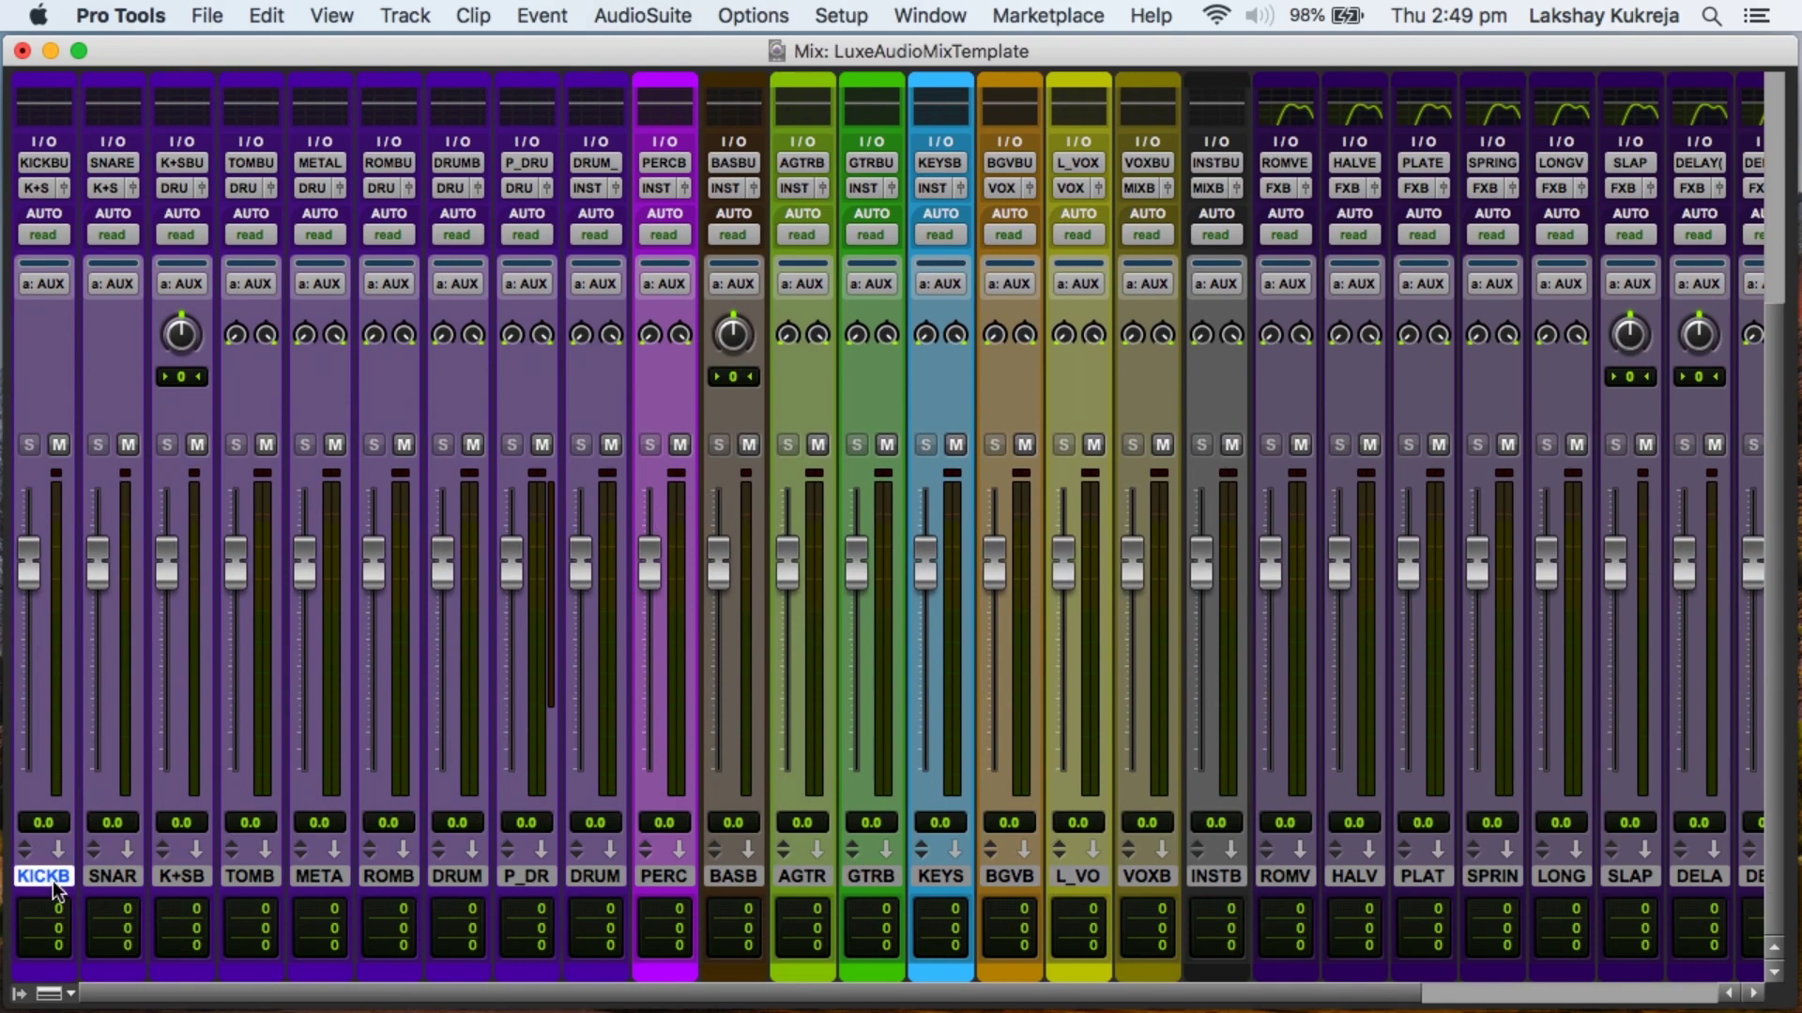
key("ctrl+alt+super+m")
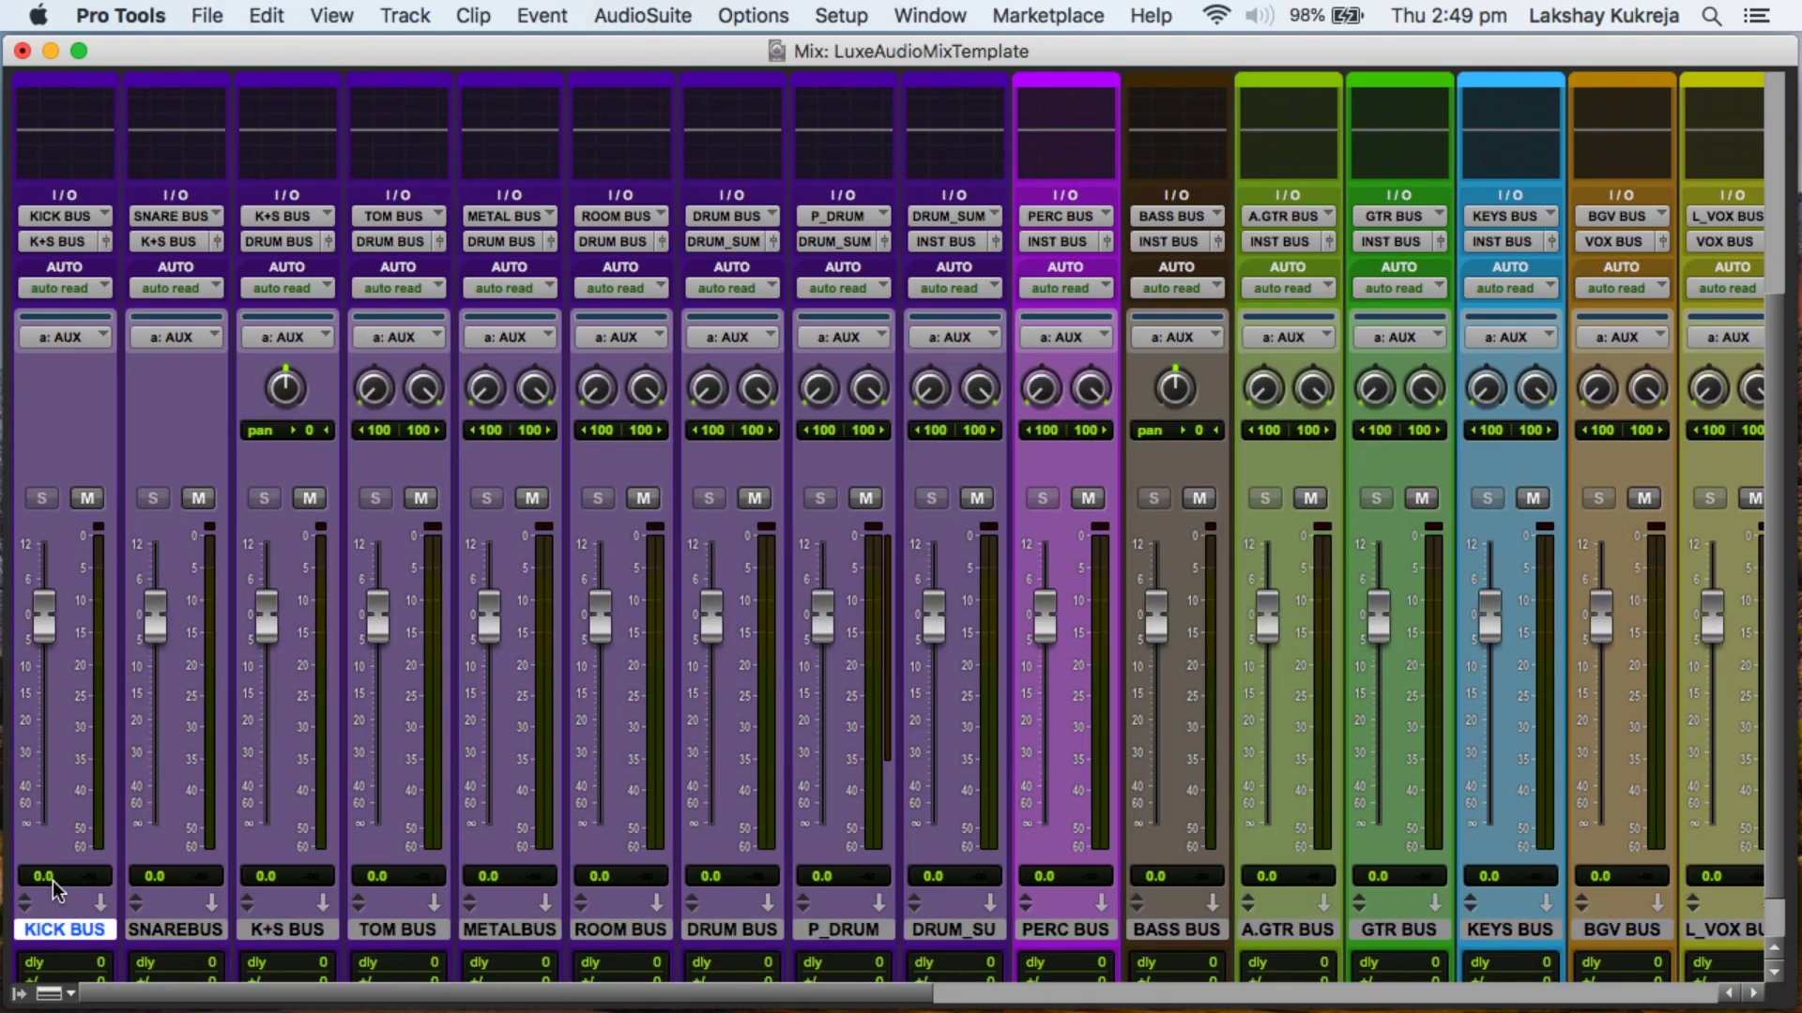
scroll(53, 881, "down", 1)
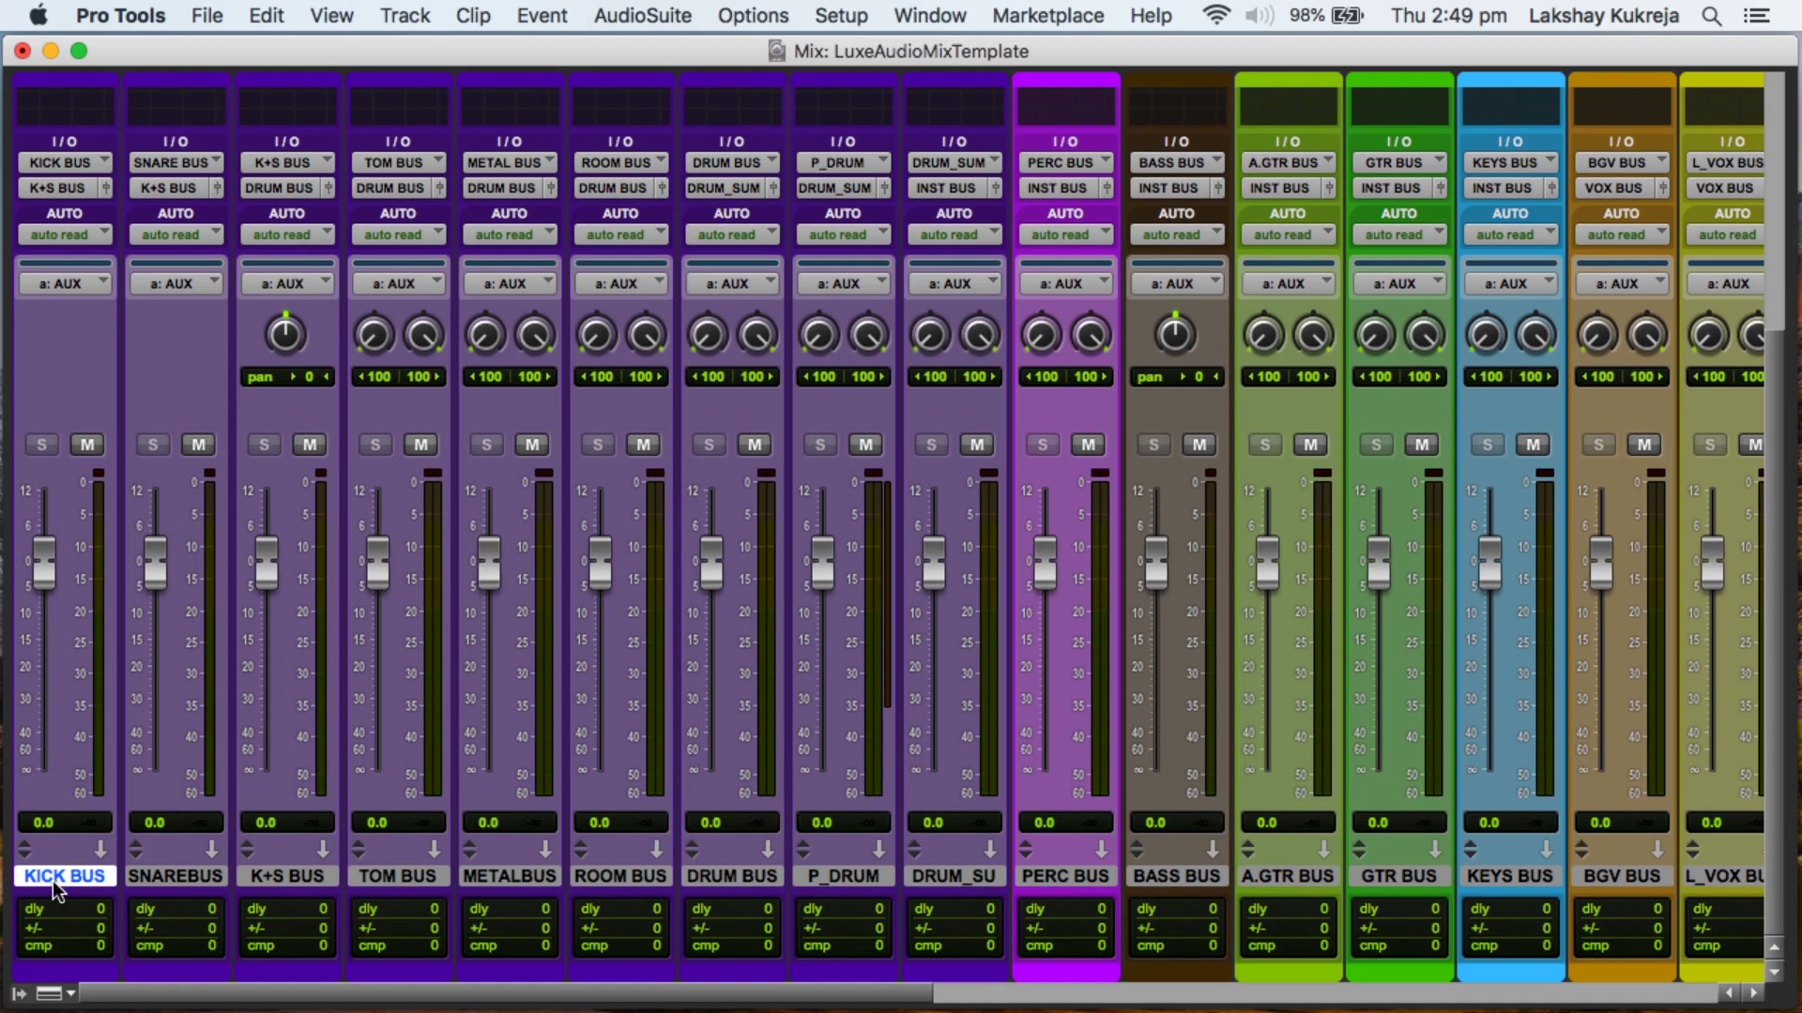
Select and deselect the drum tracks, then select KICK BUS and SNAREBUS in turn.
left_click(966, 878, "shift")
left_click(966, 878, "alt")
left_click(94, 881)
left_click(212, 878)
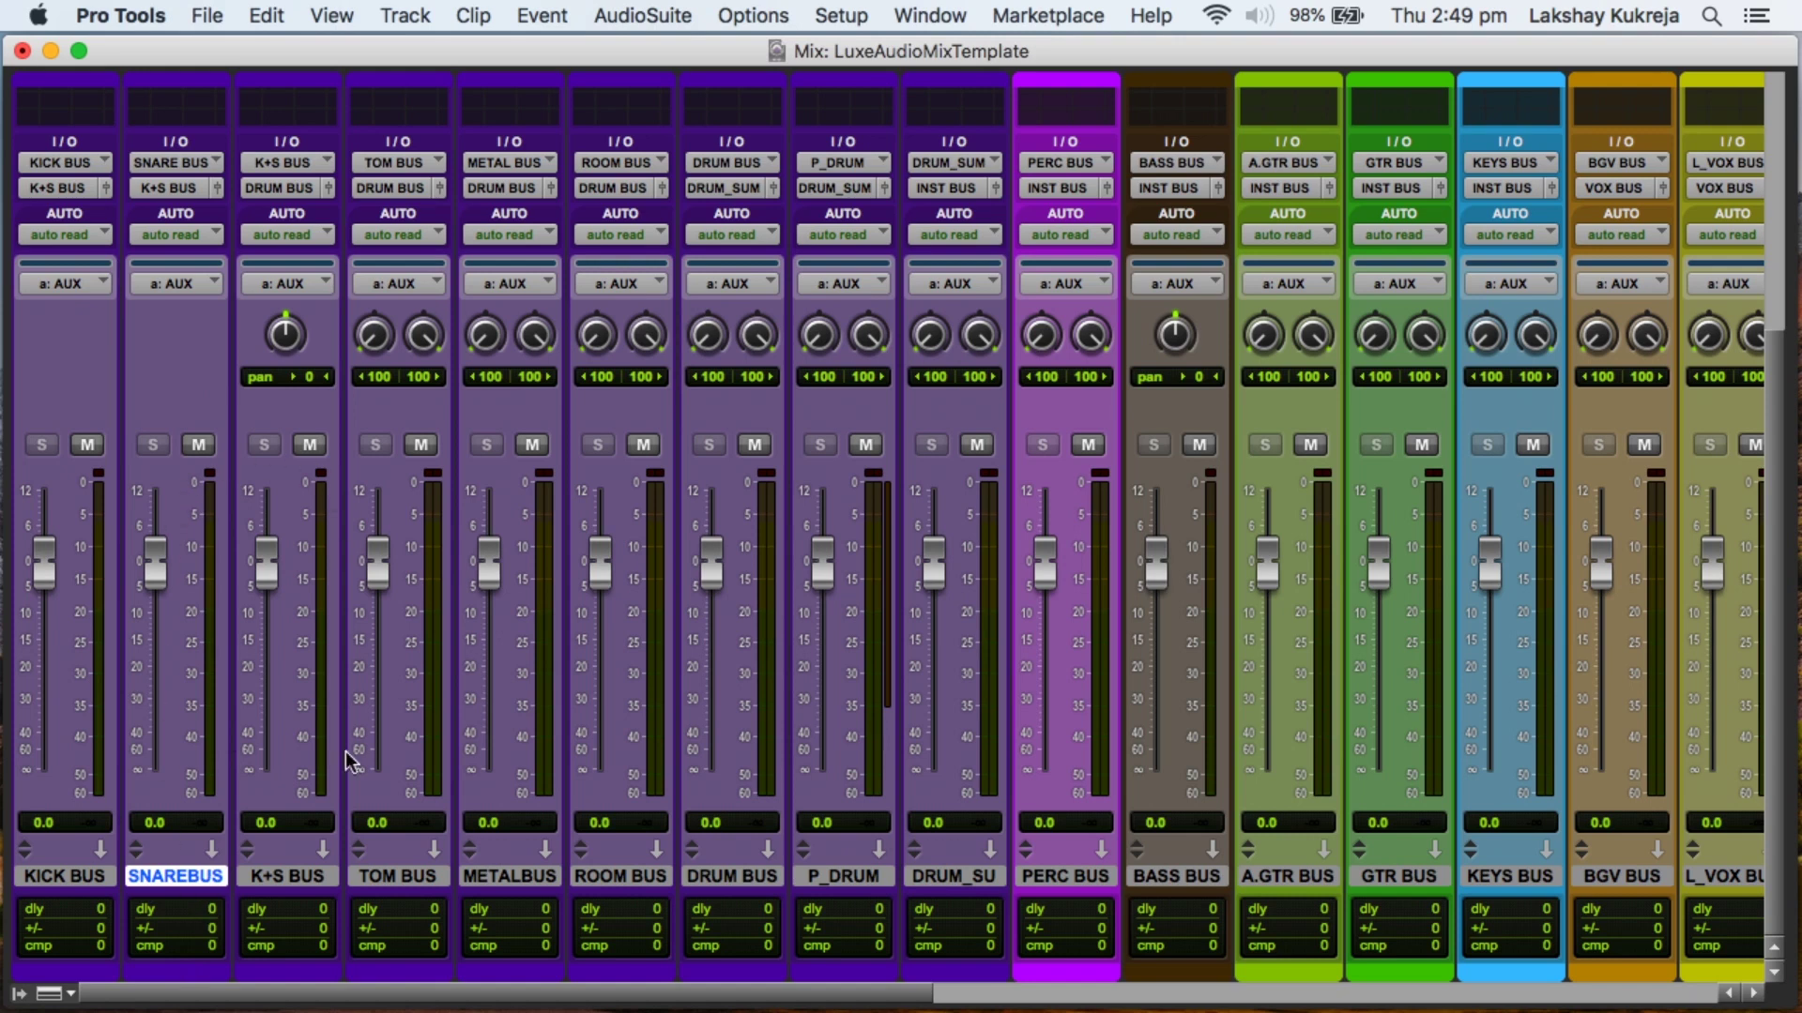
left_click(302, 880)
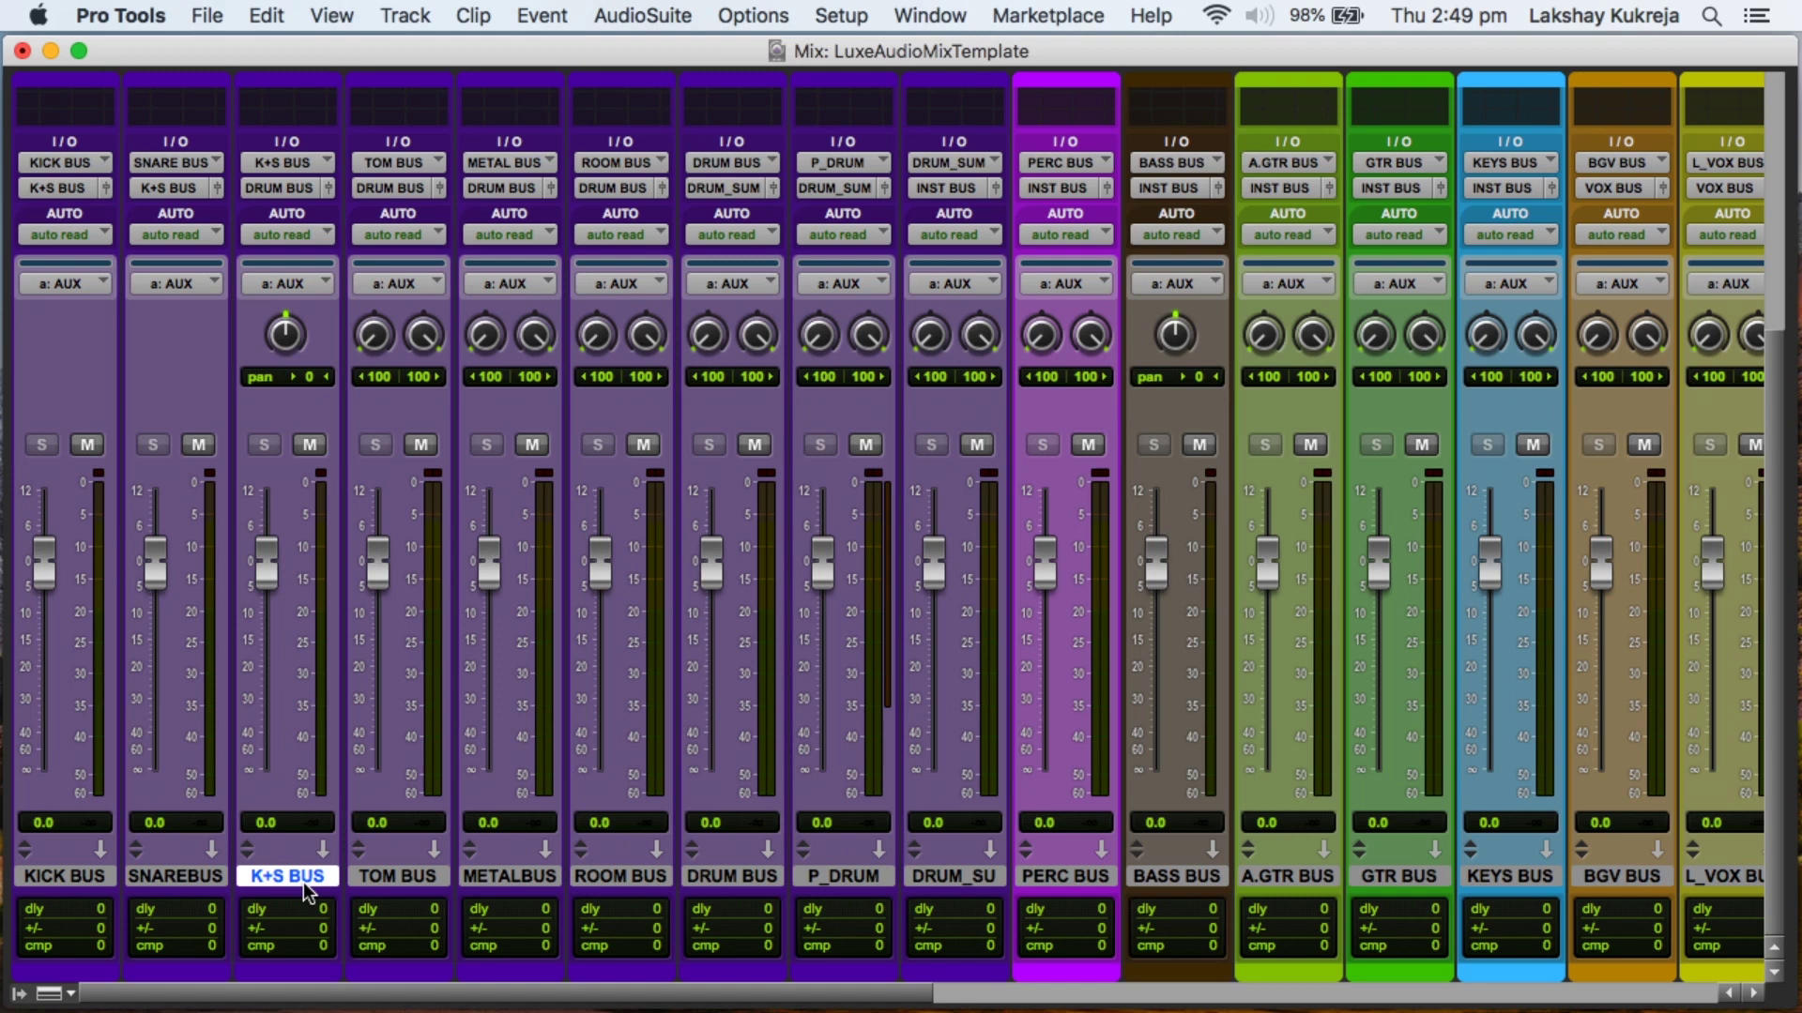
left_click(405, 882)
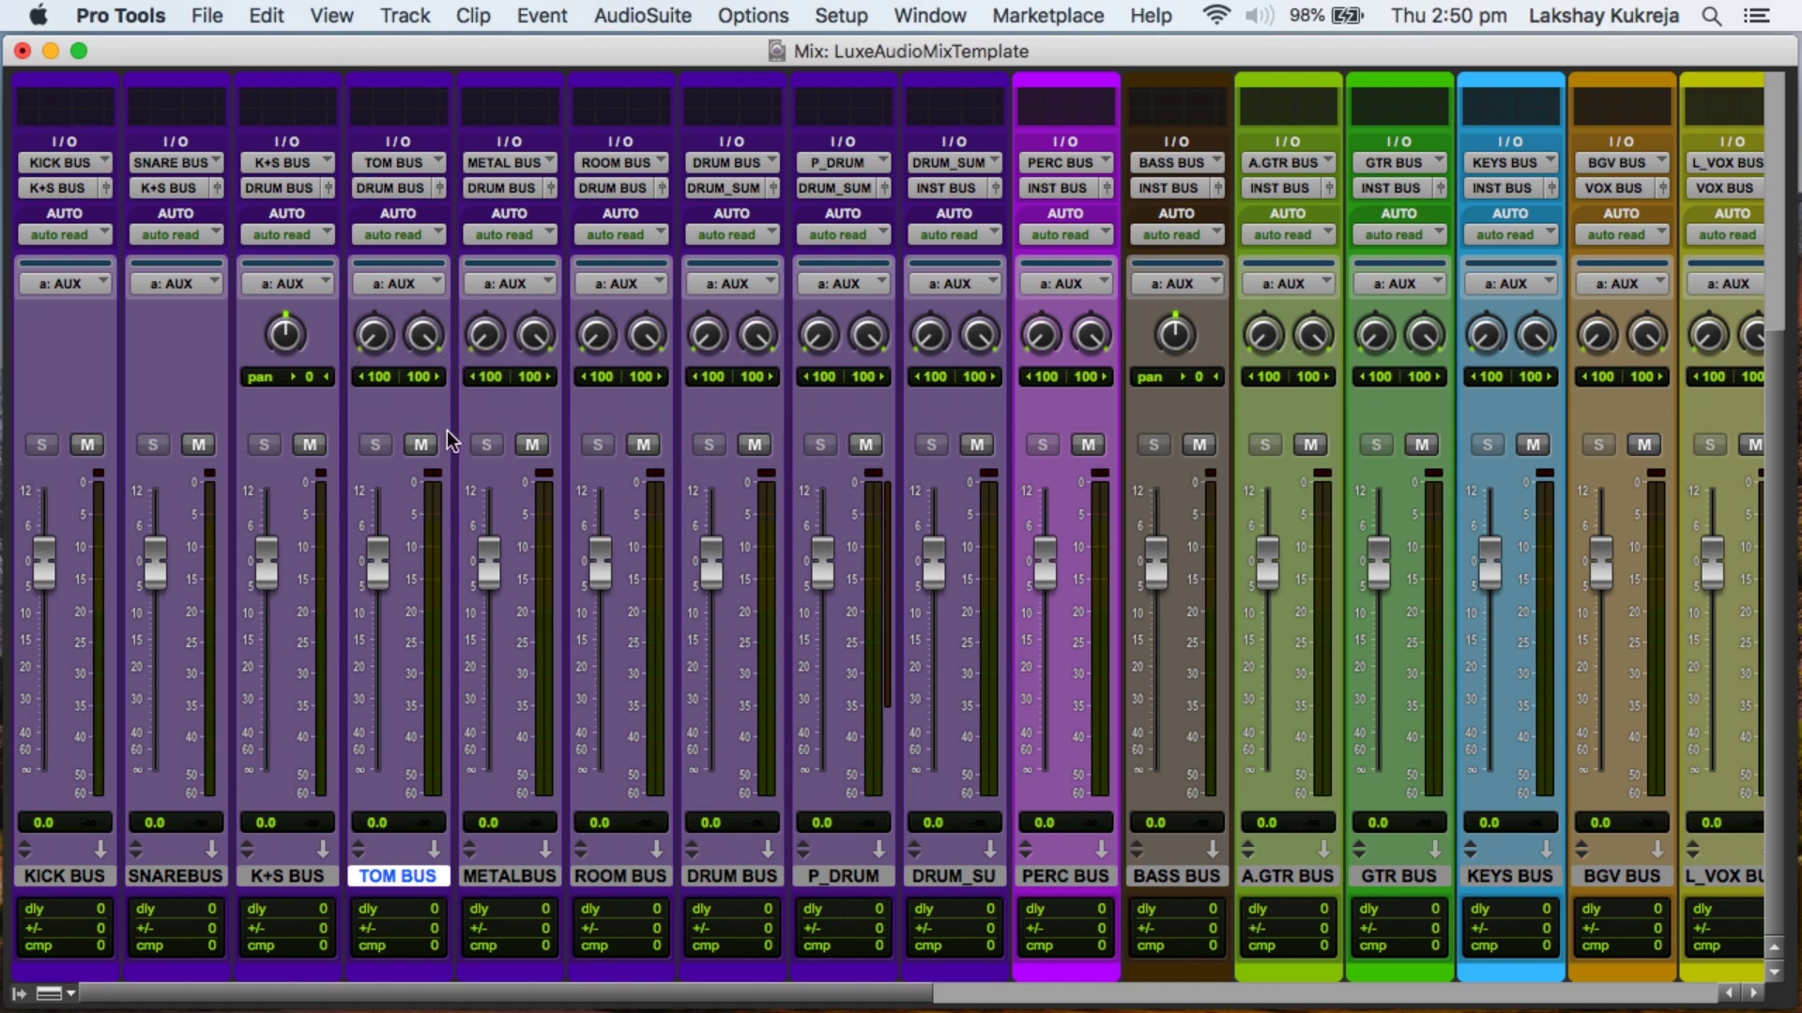
left_click(523, 879)
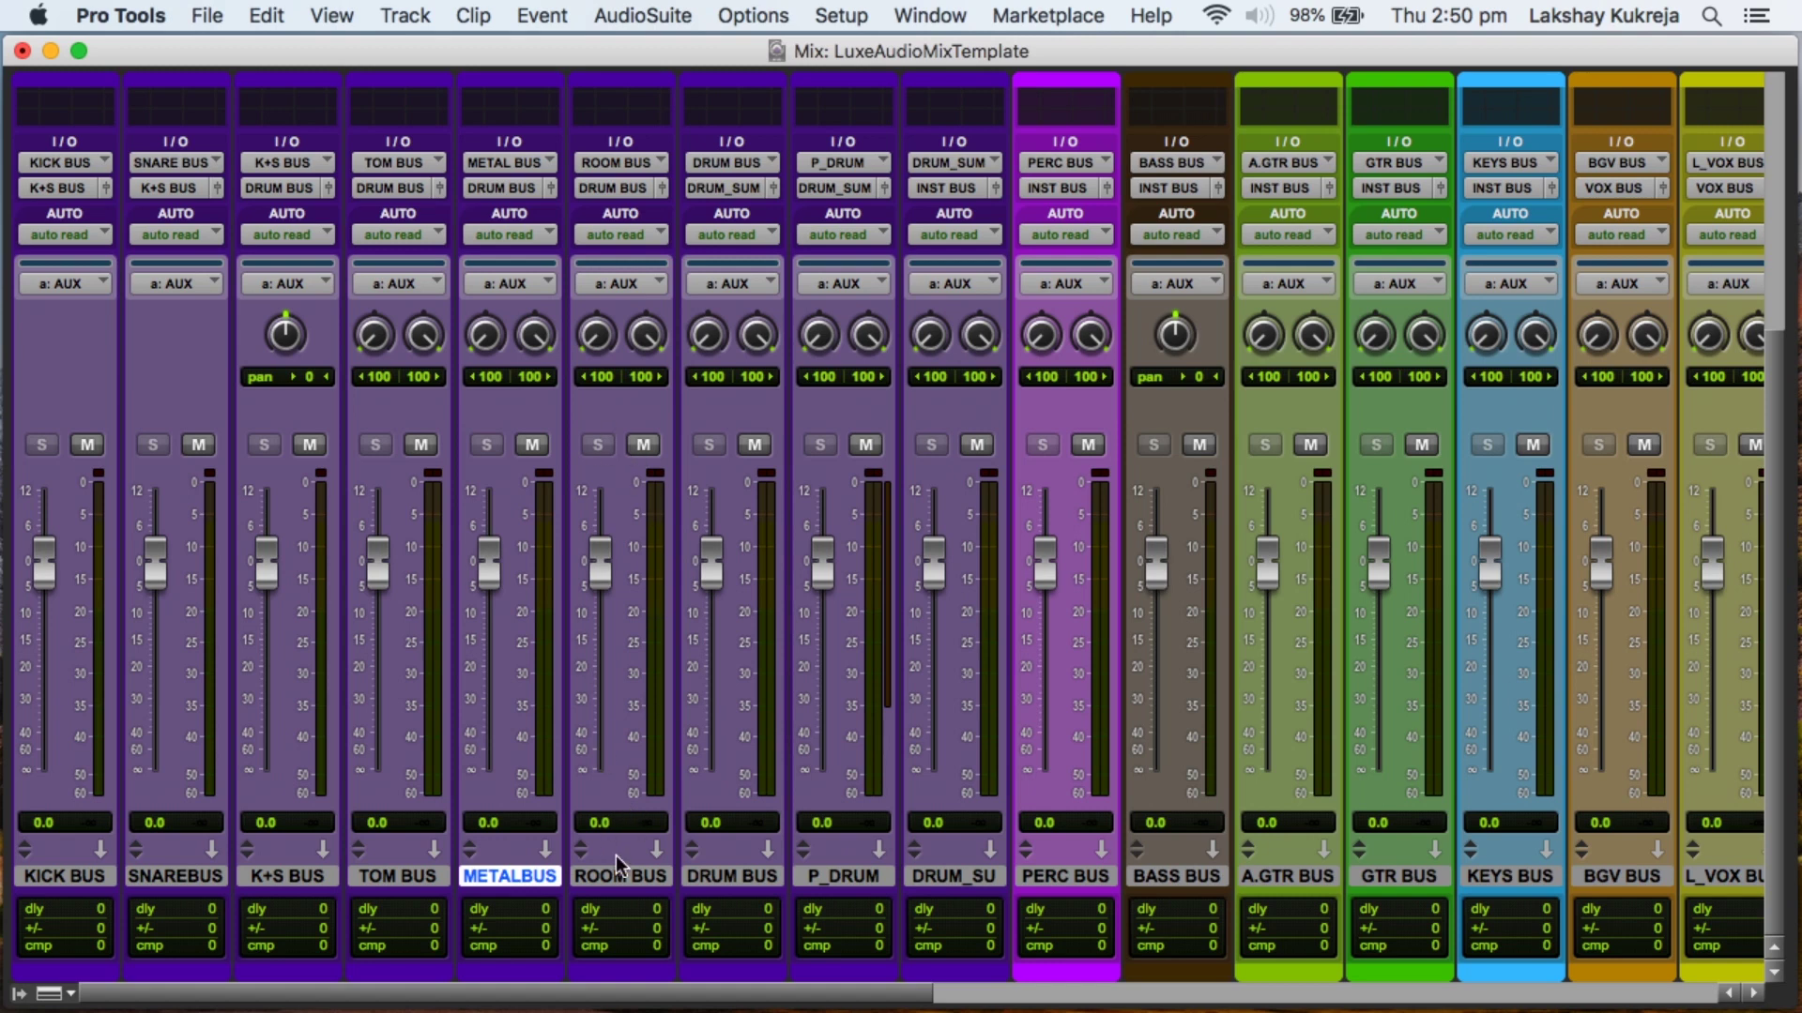
left_click(644, 879)
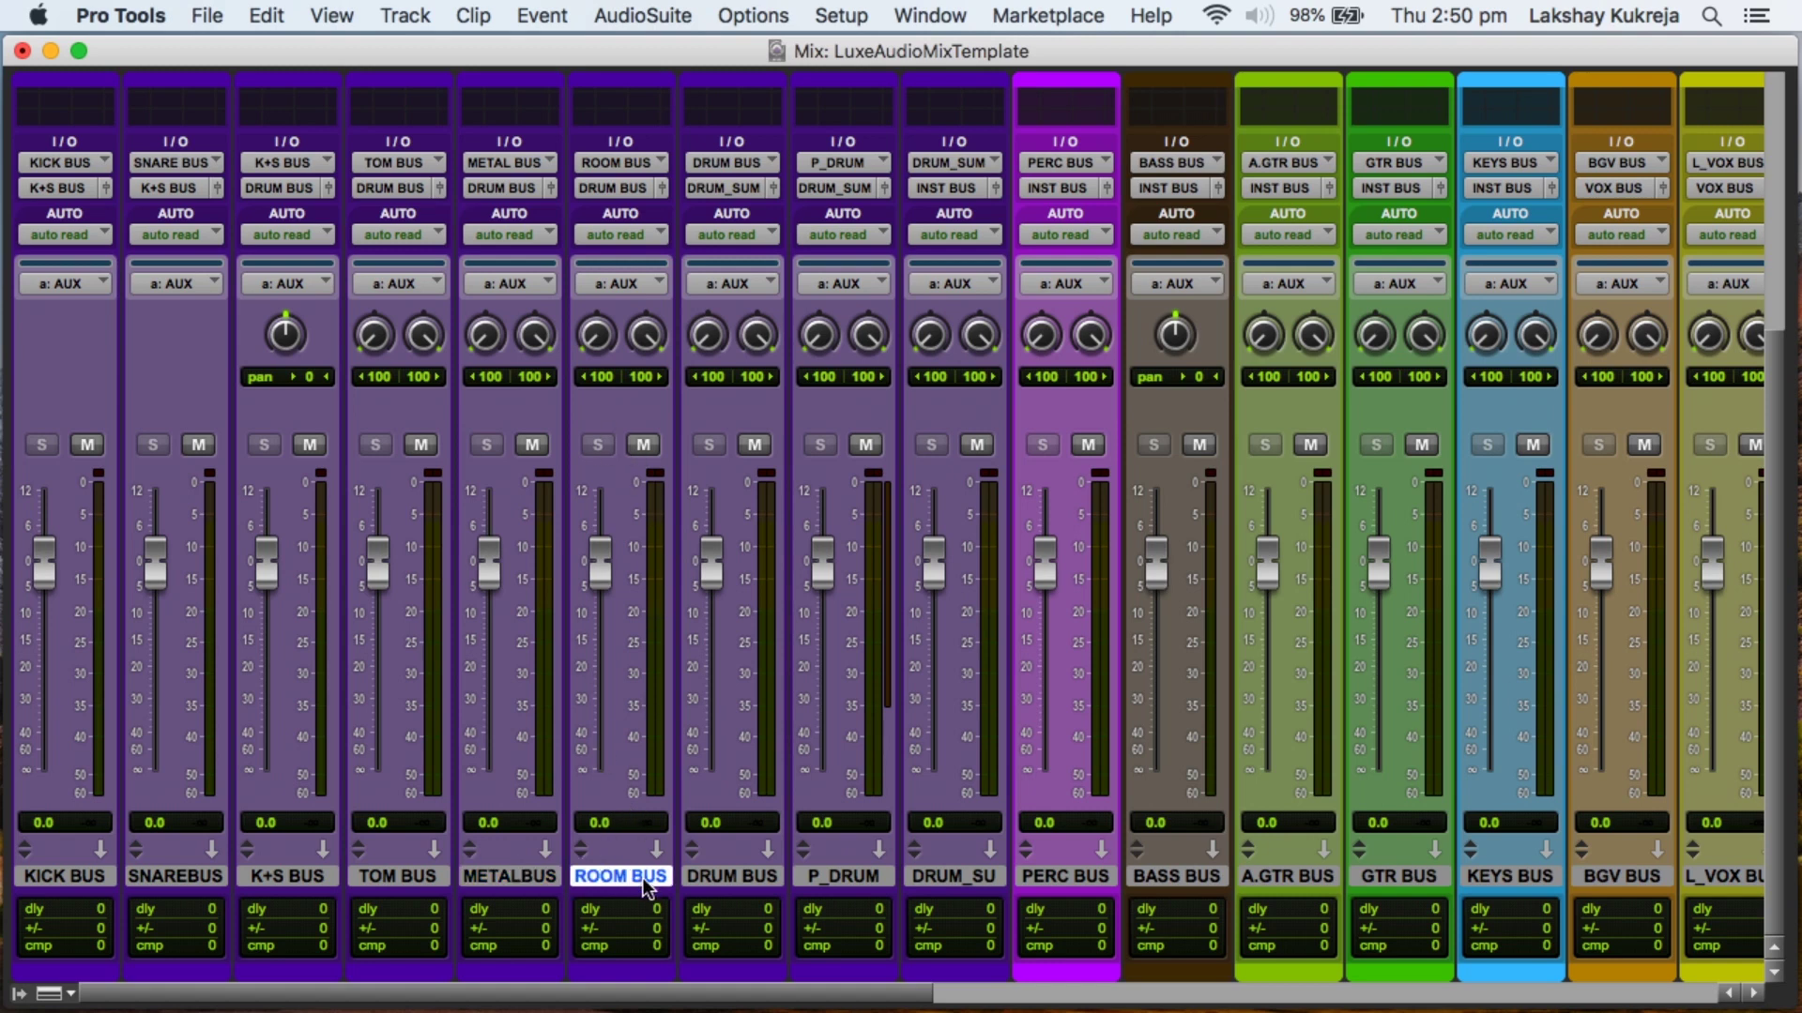
left_click(314, 875, "shift")
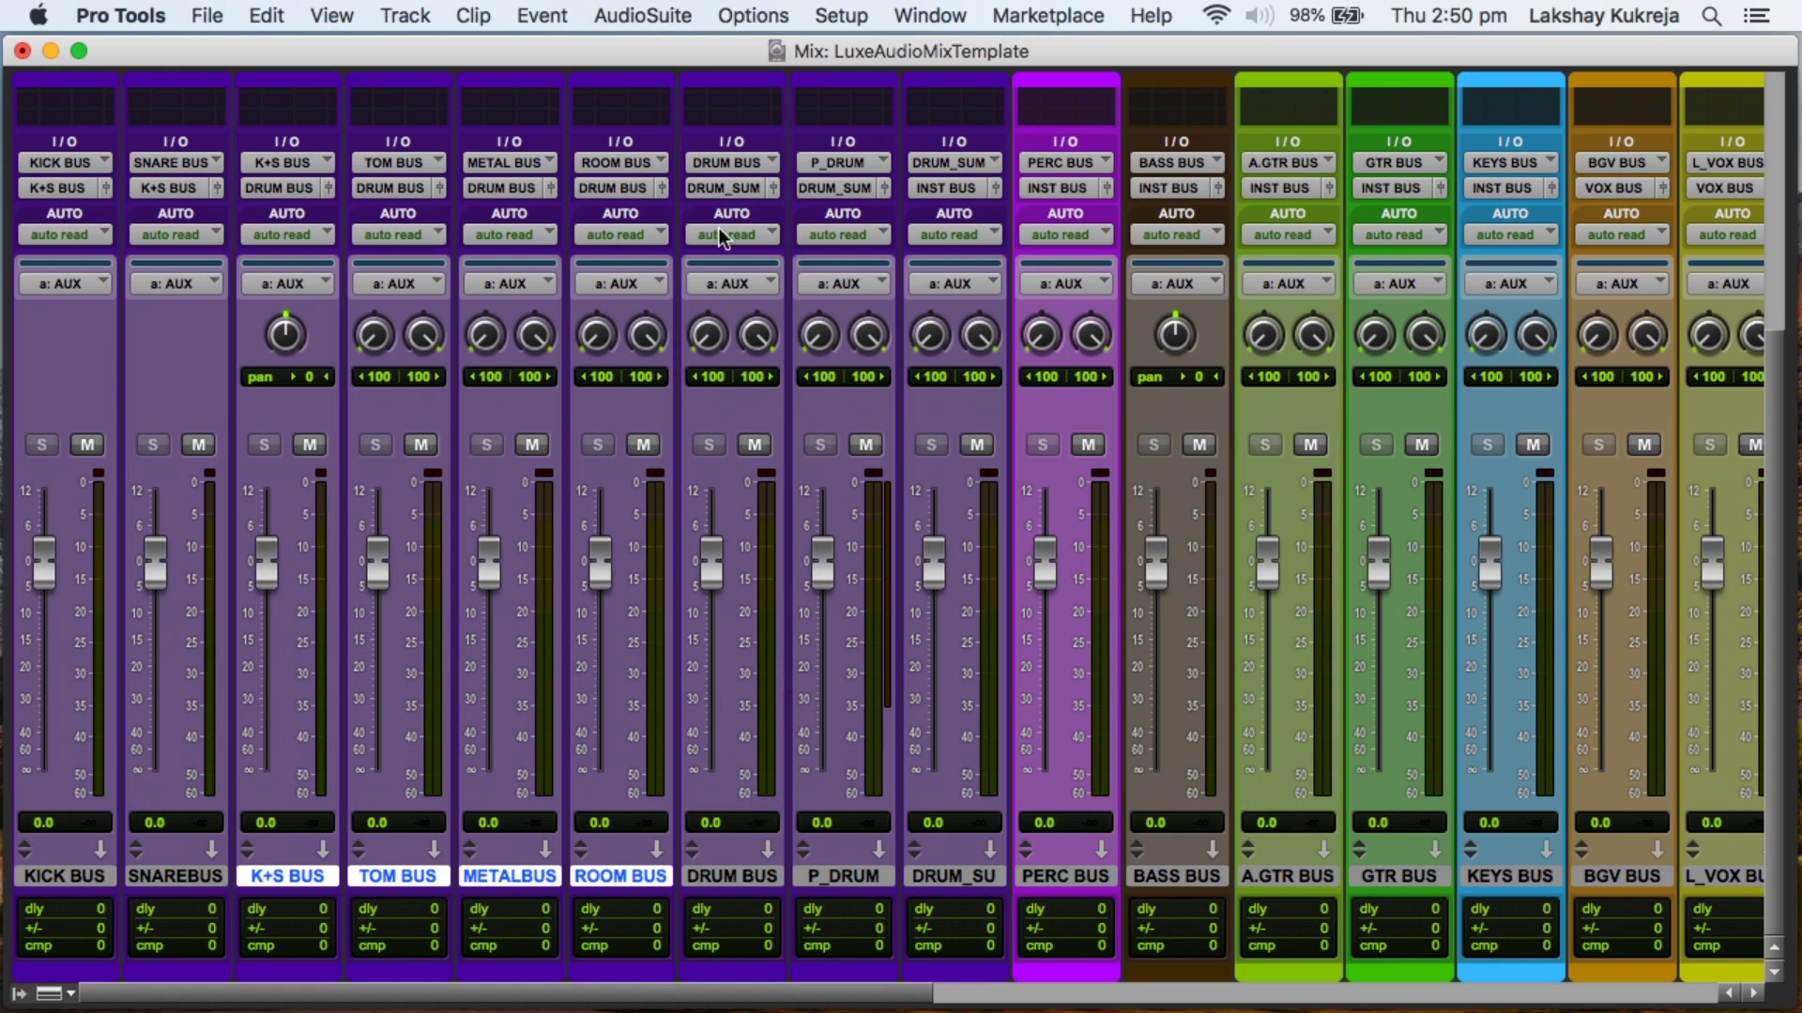
left_click(742, 879)
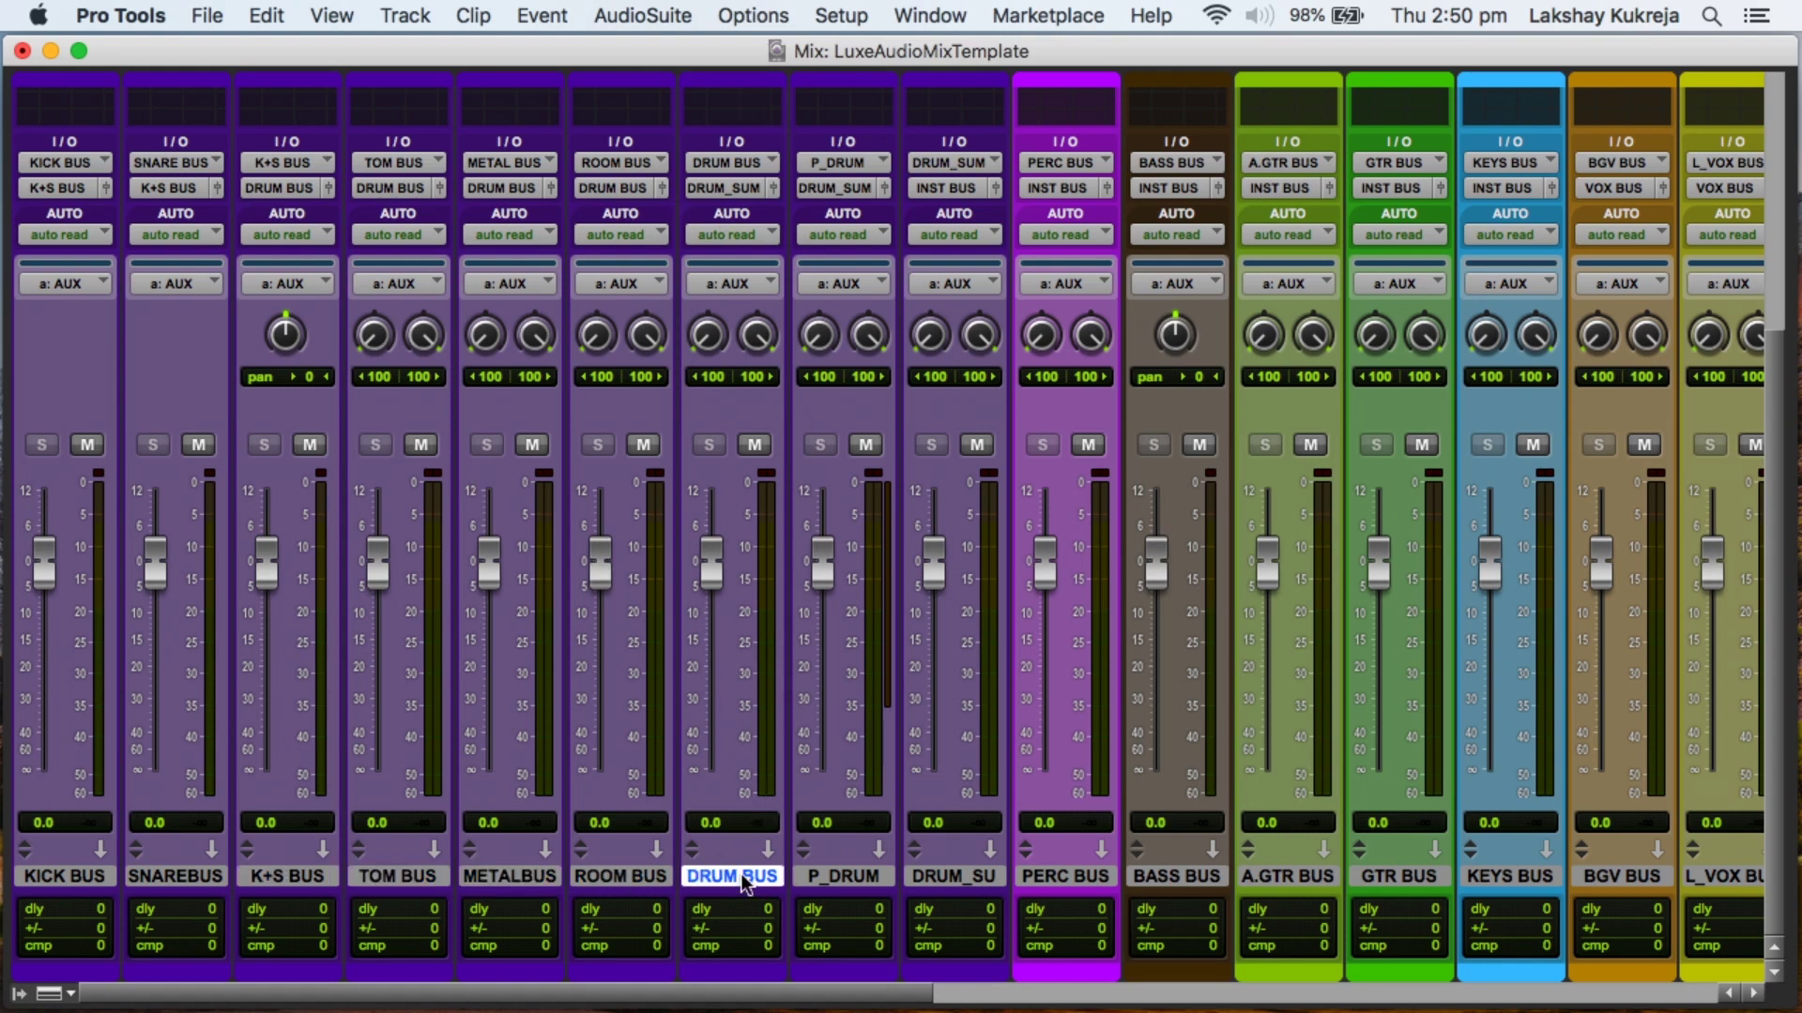
left_click(833, 877)
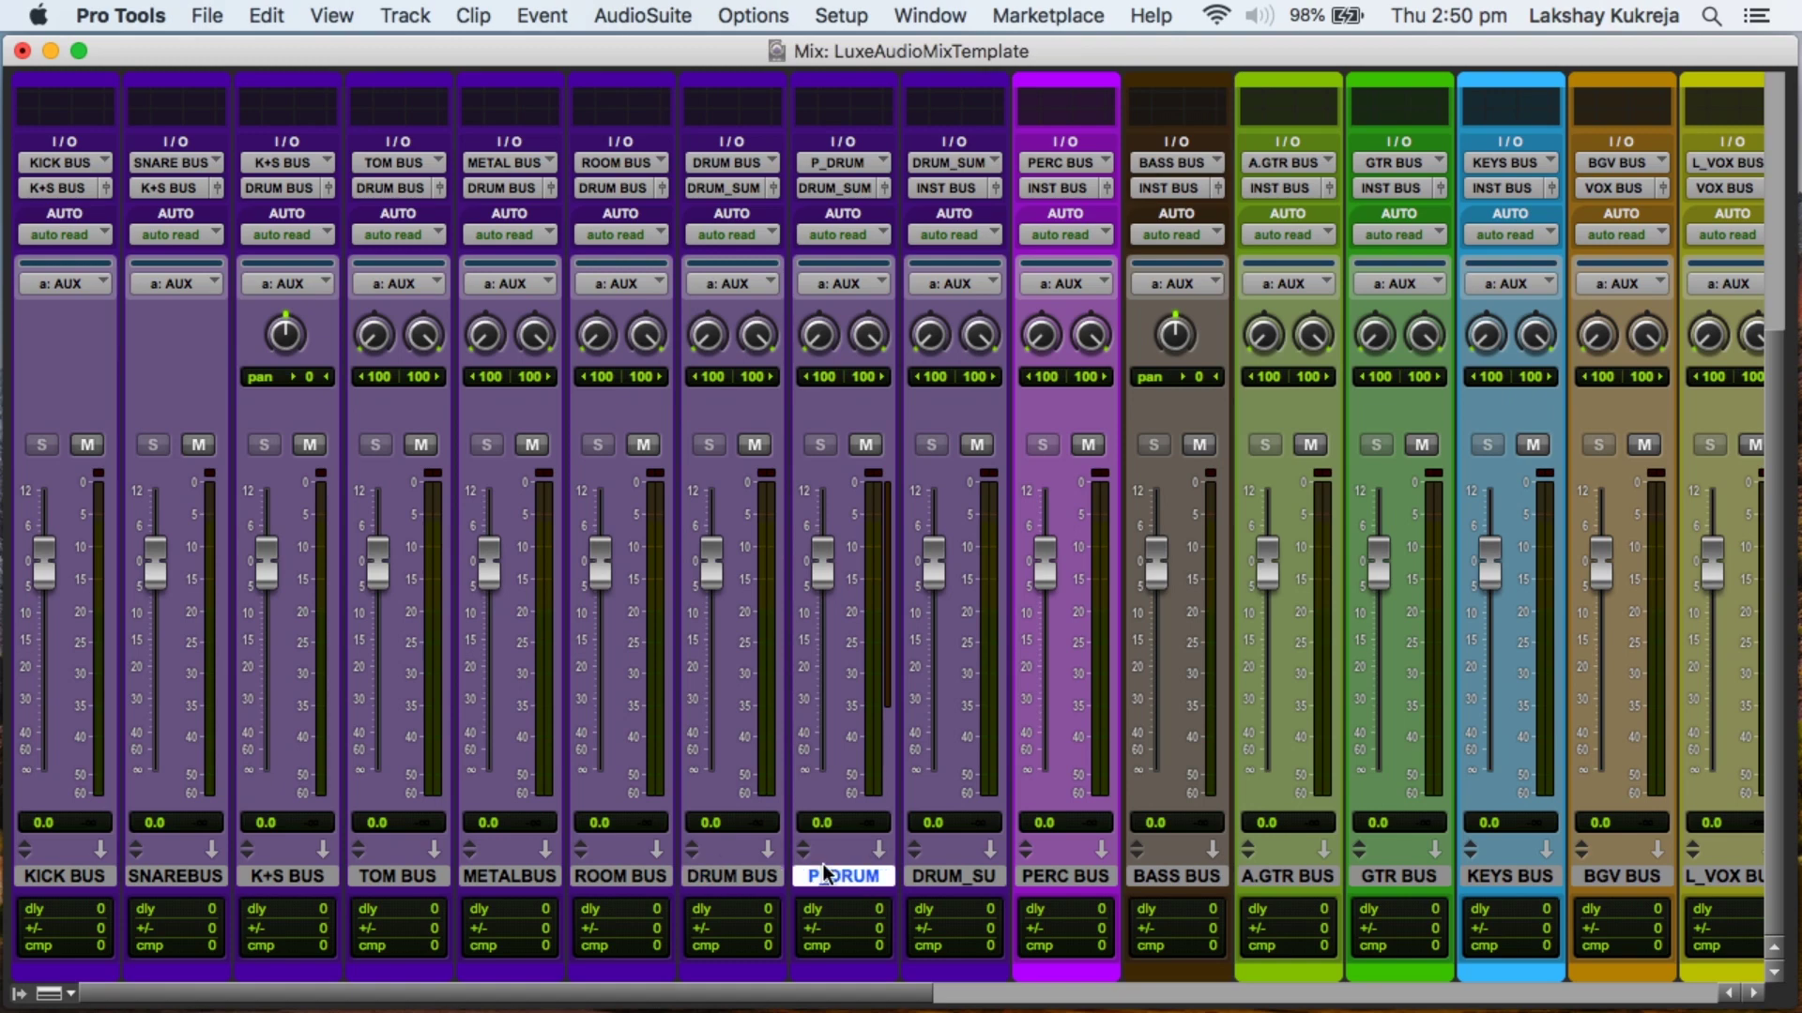
Review inserts and sends, then select DRUM BUS with P_DRUM, then only DRUM_SUM.
scroll(861, 886, "up", 5)
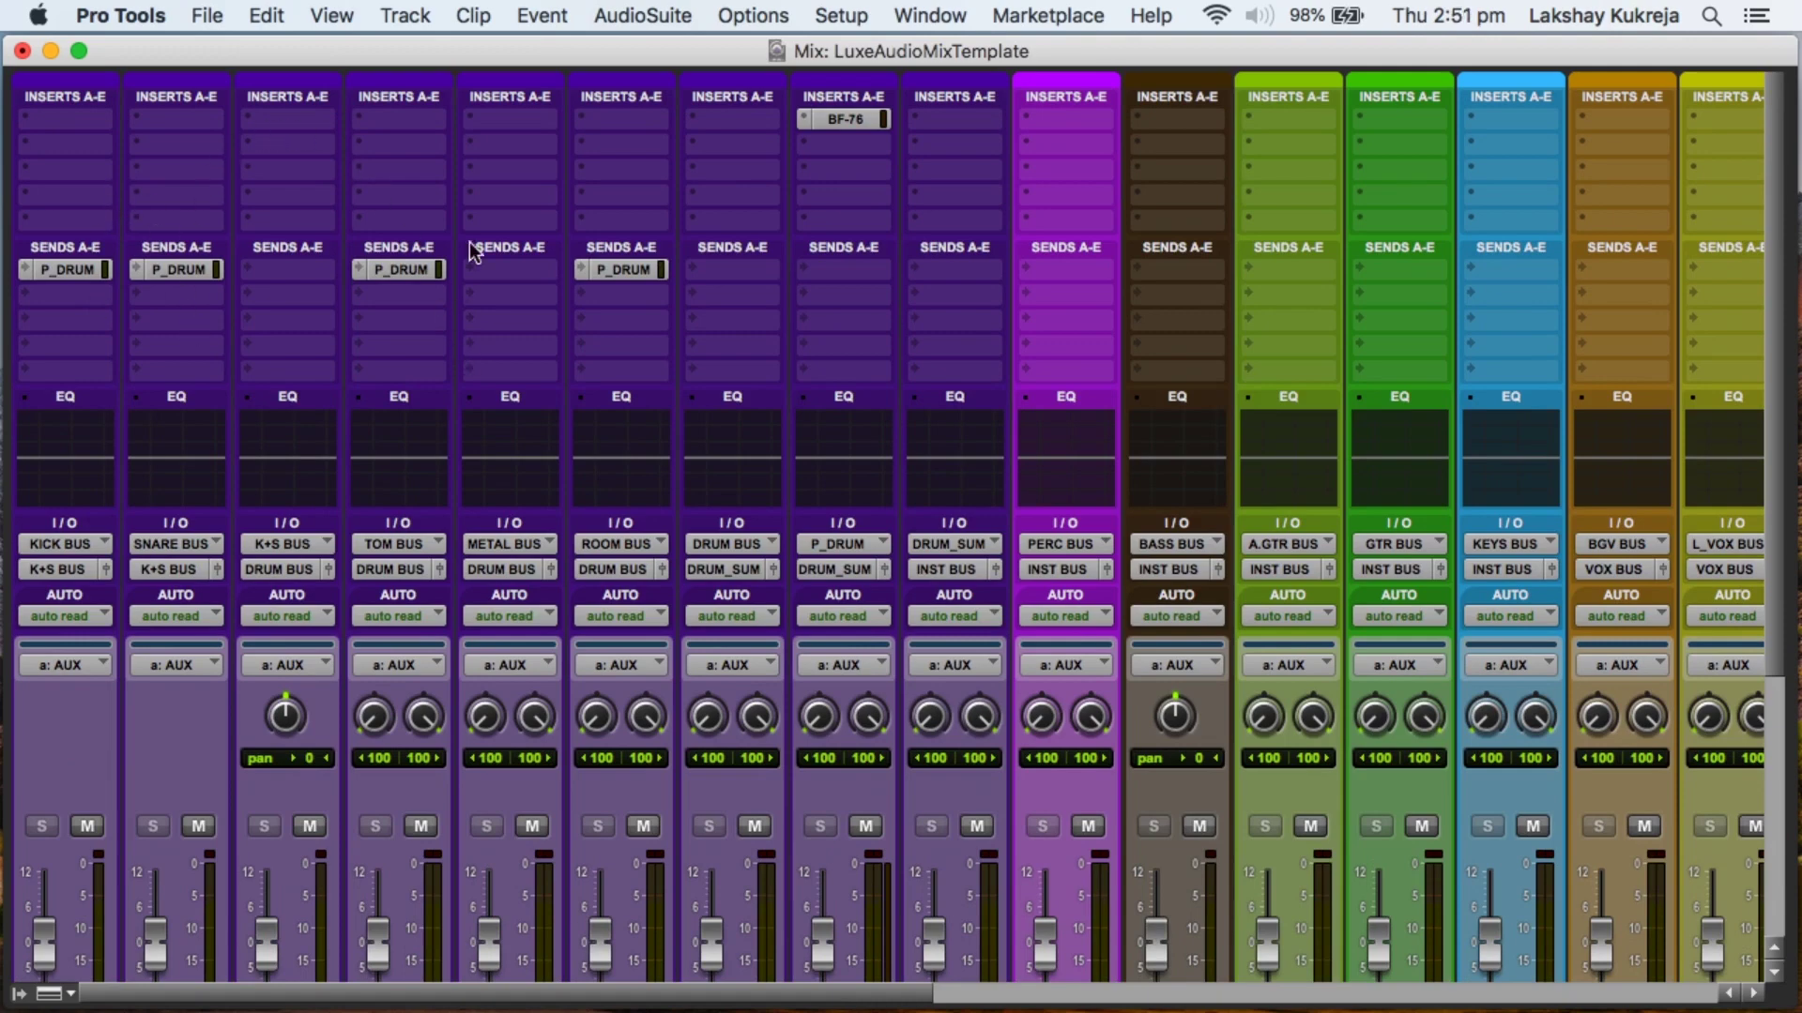
scroll(663, 340, "down", 5)
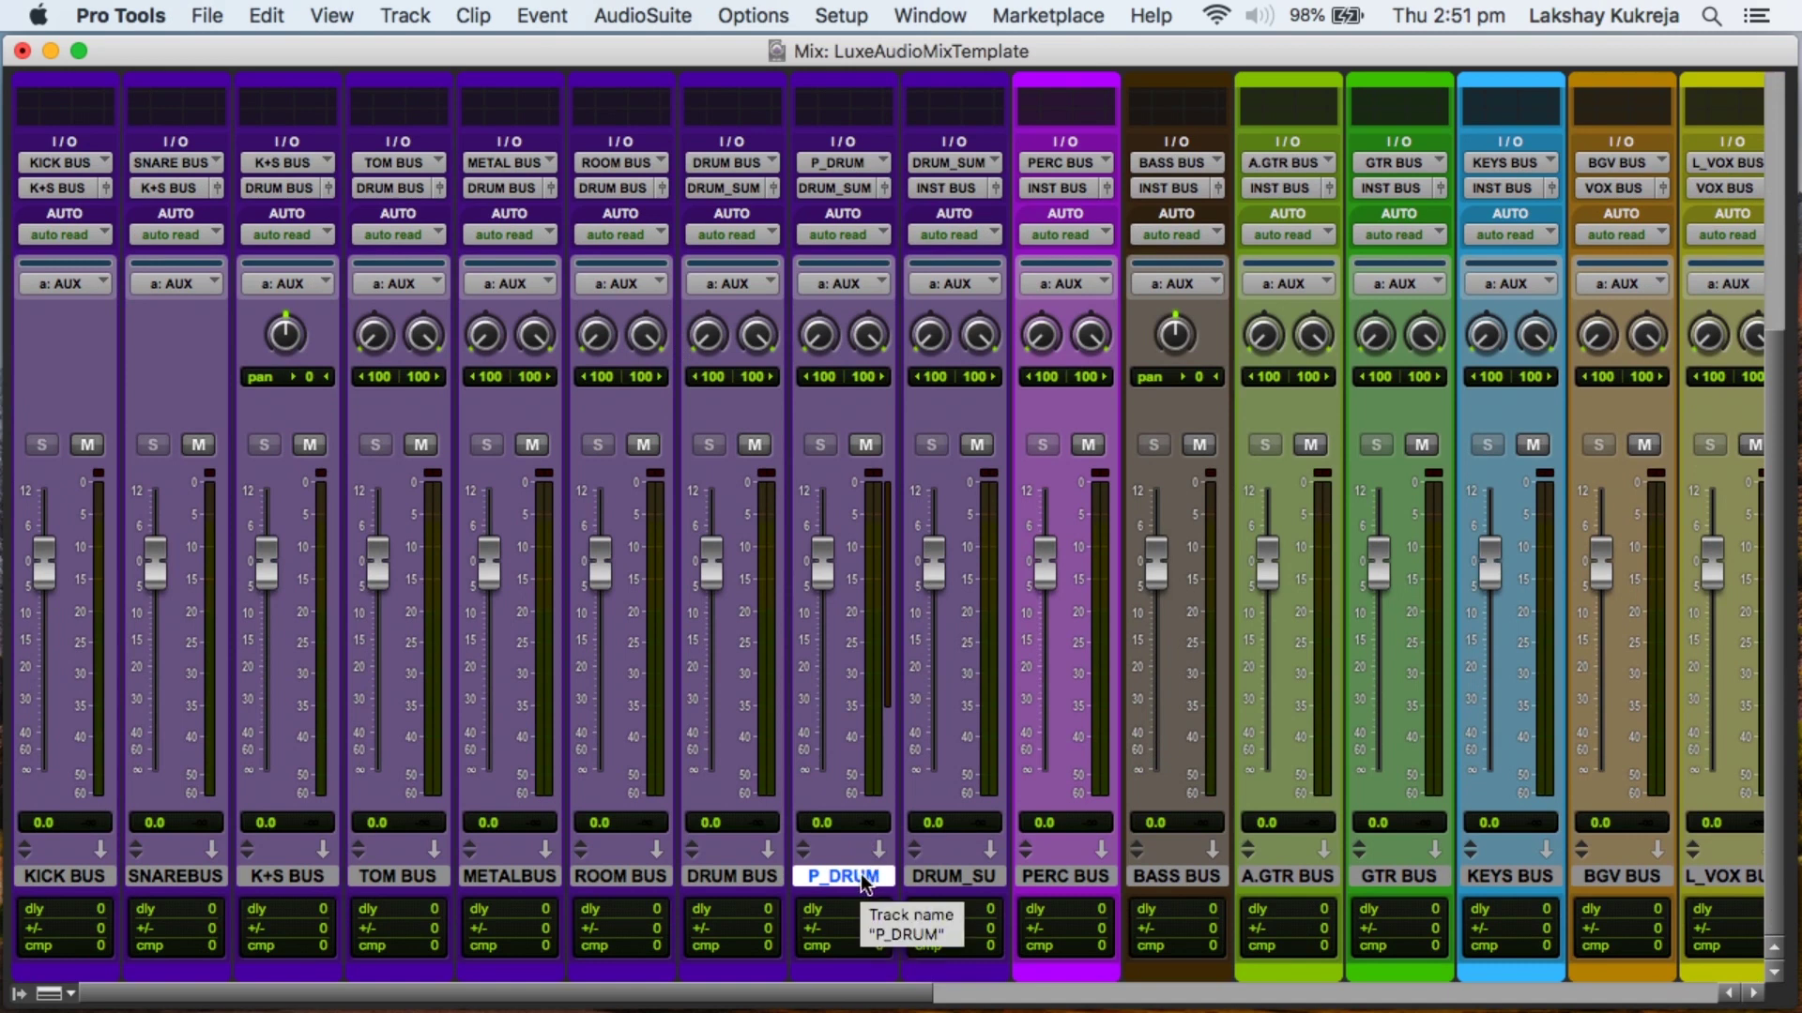
left_click(733, 880, "shift")
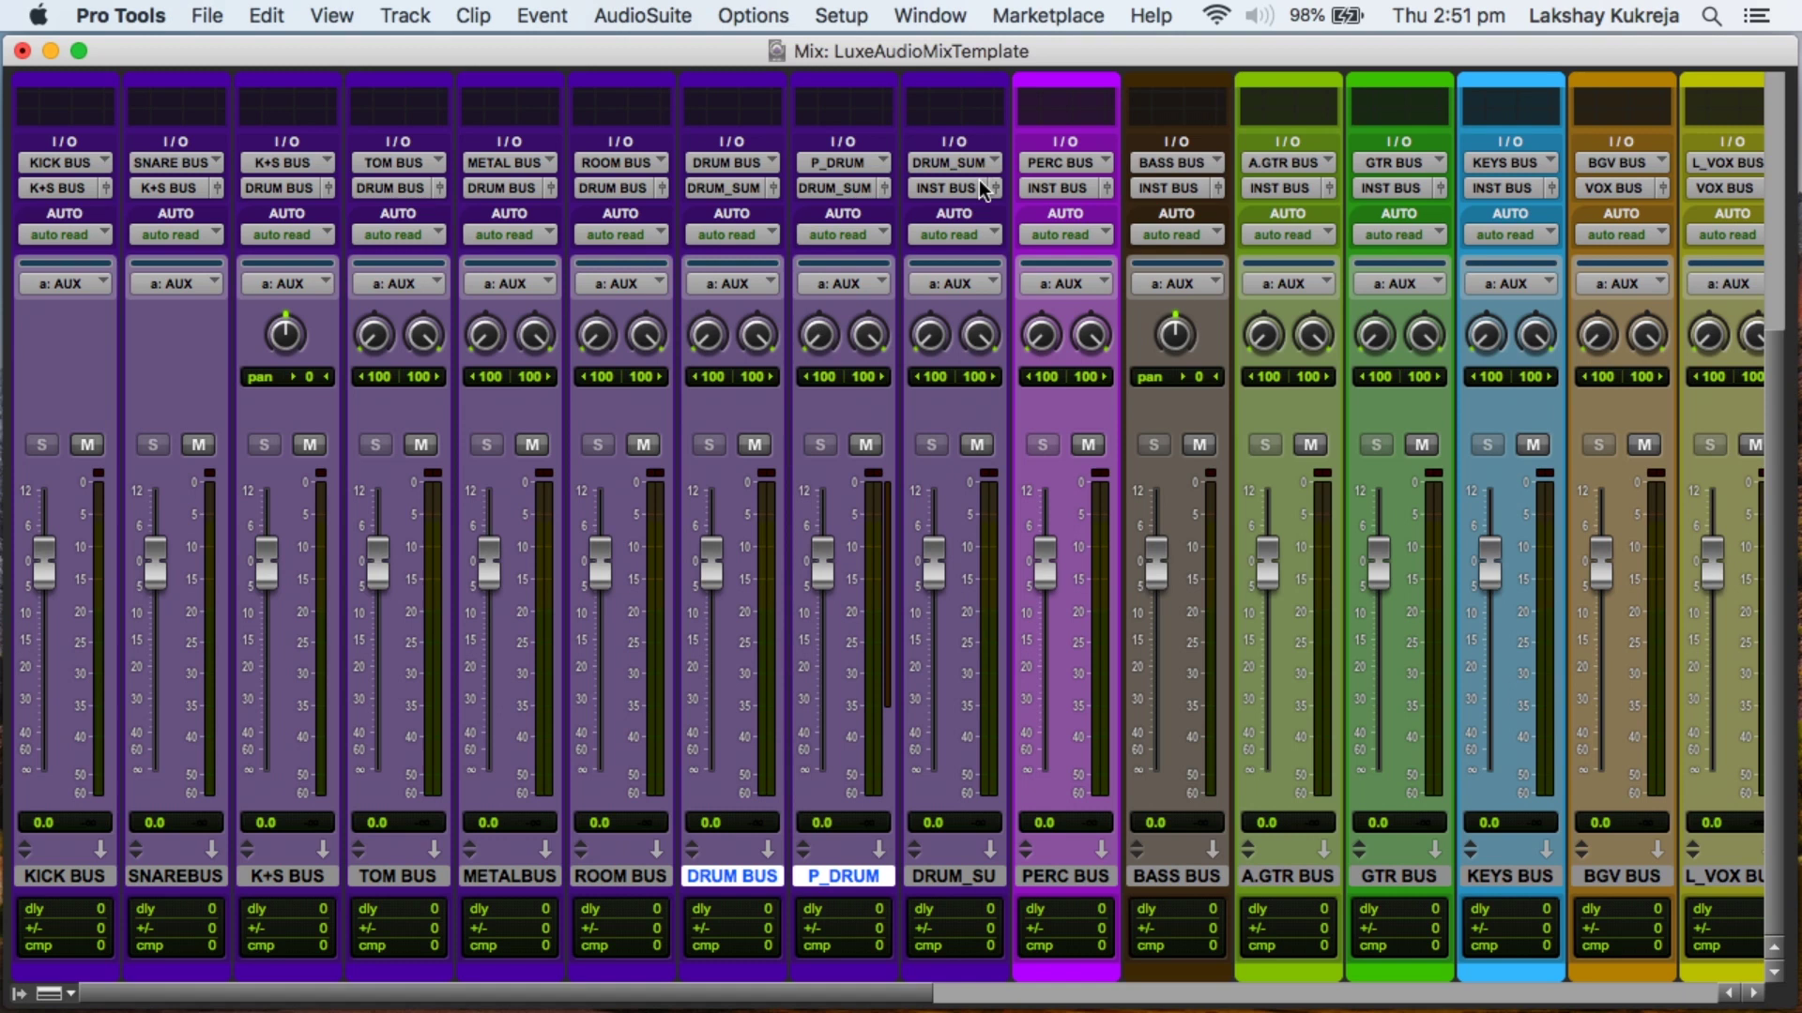
left_click(983, 883)
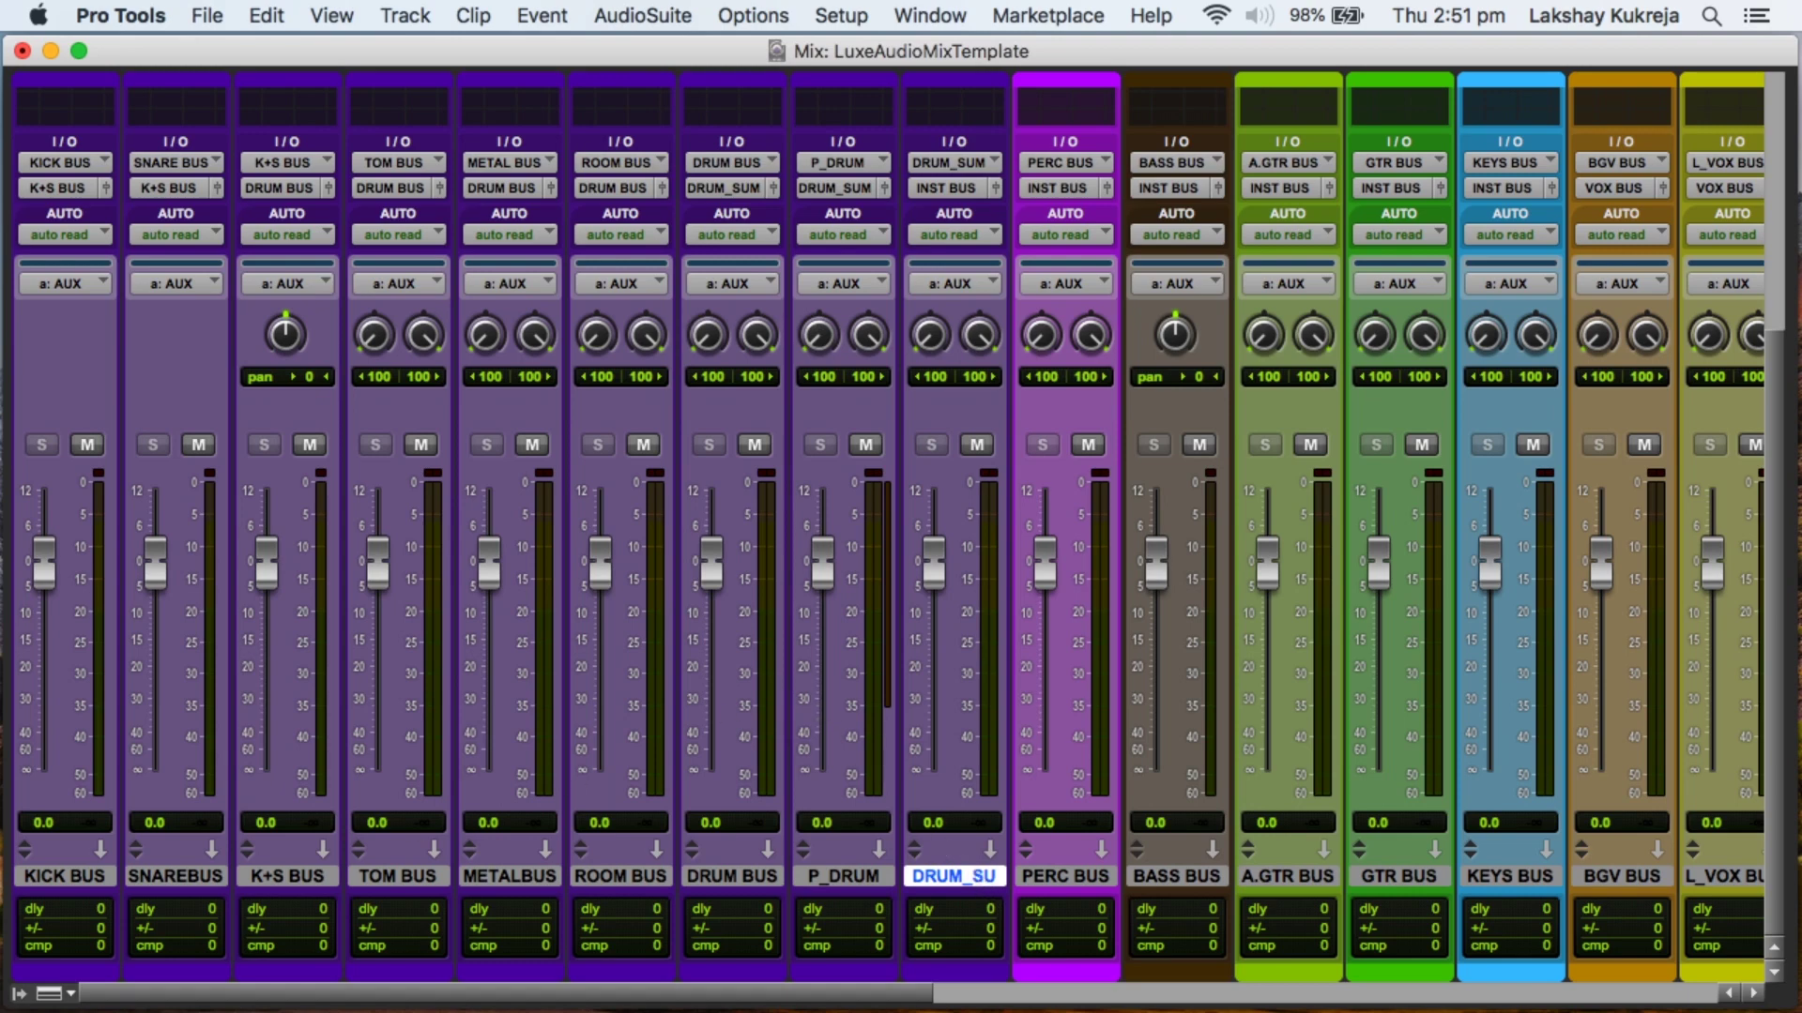
Deactivate the AUX group from the track and group list, then hide the list.
left_click(20, 993)
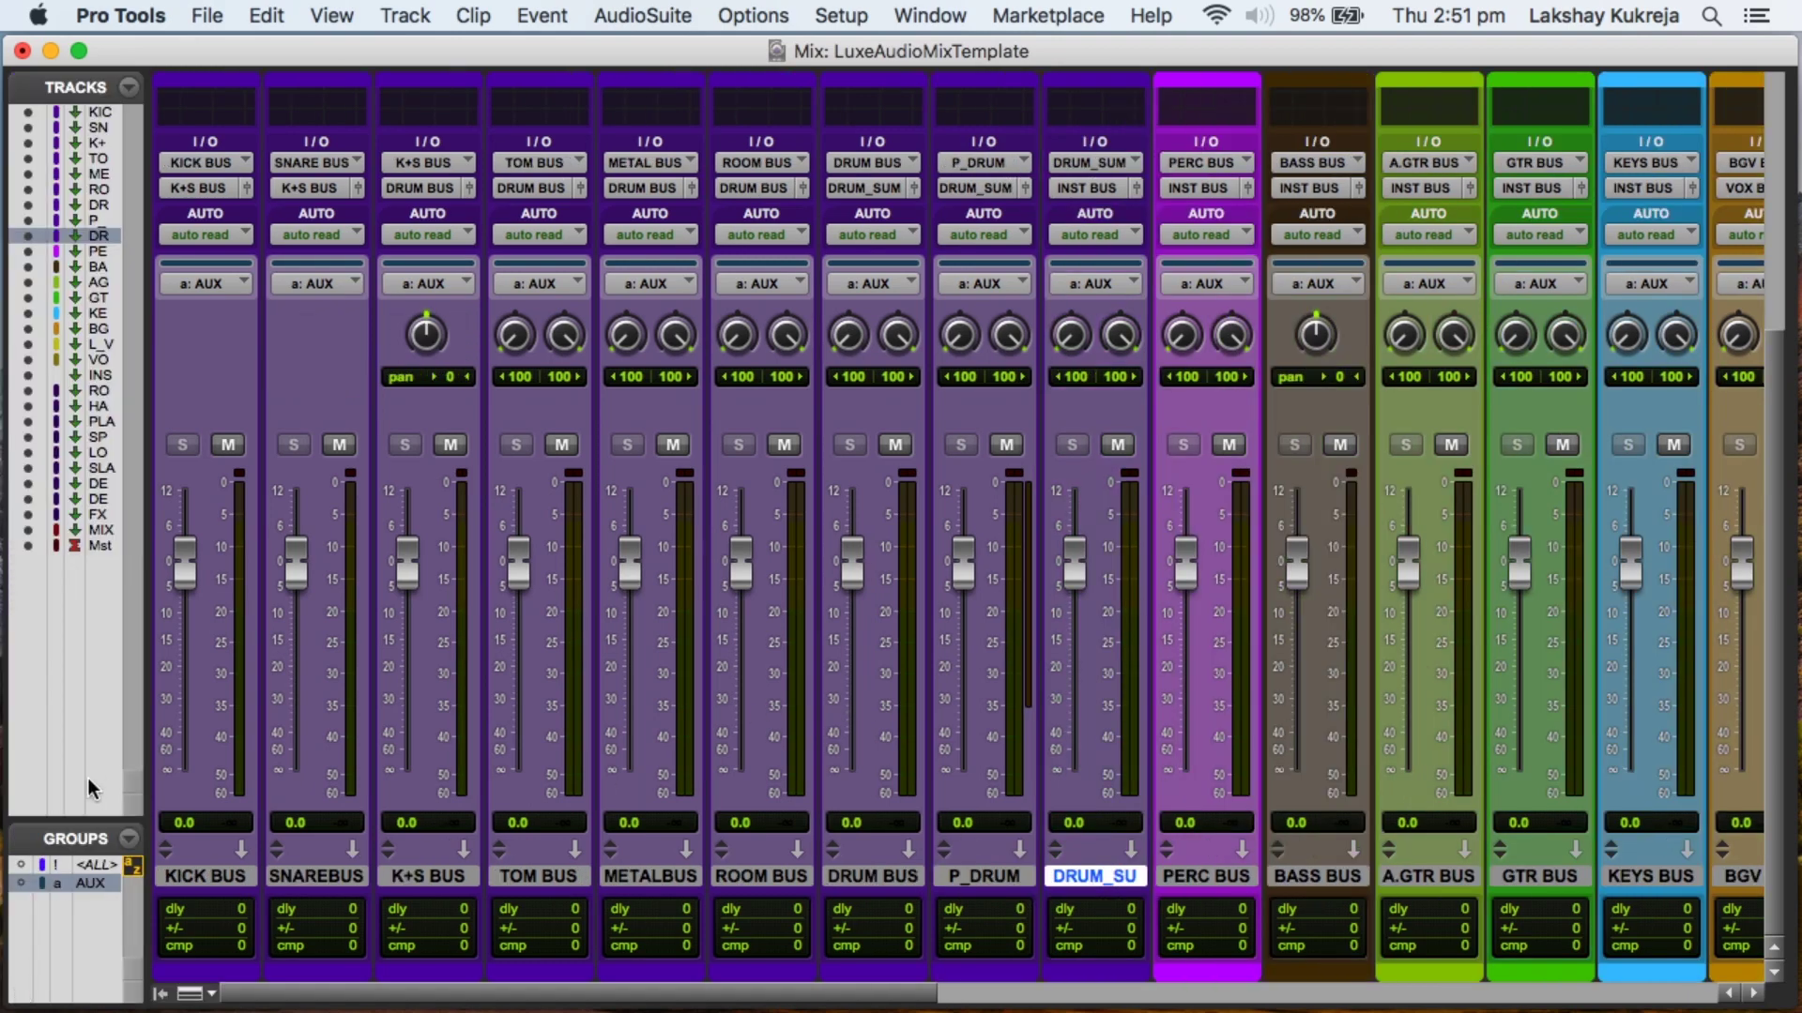
left_click(90, 886)
left_click(161, 993)
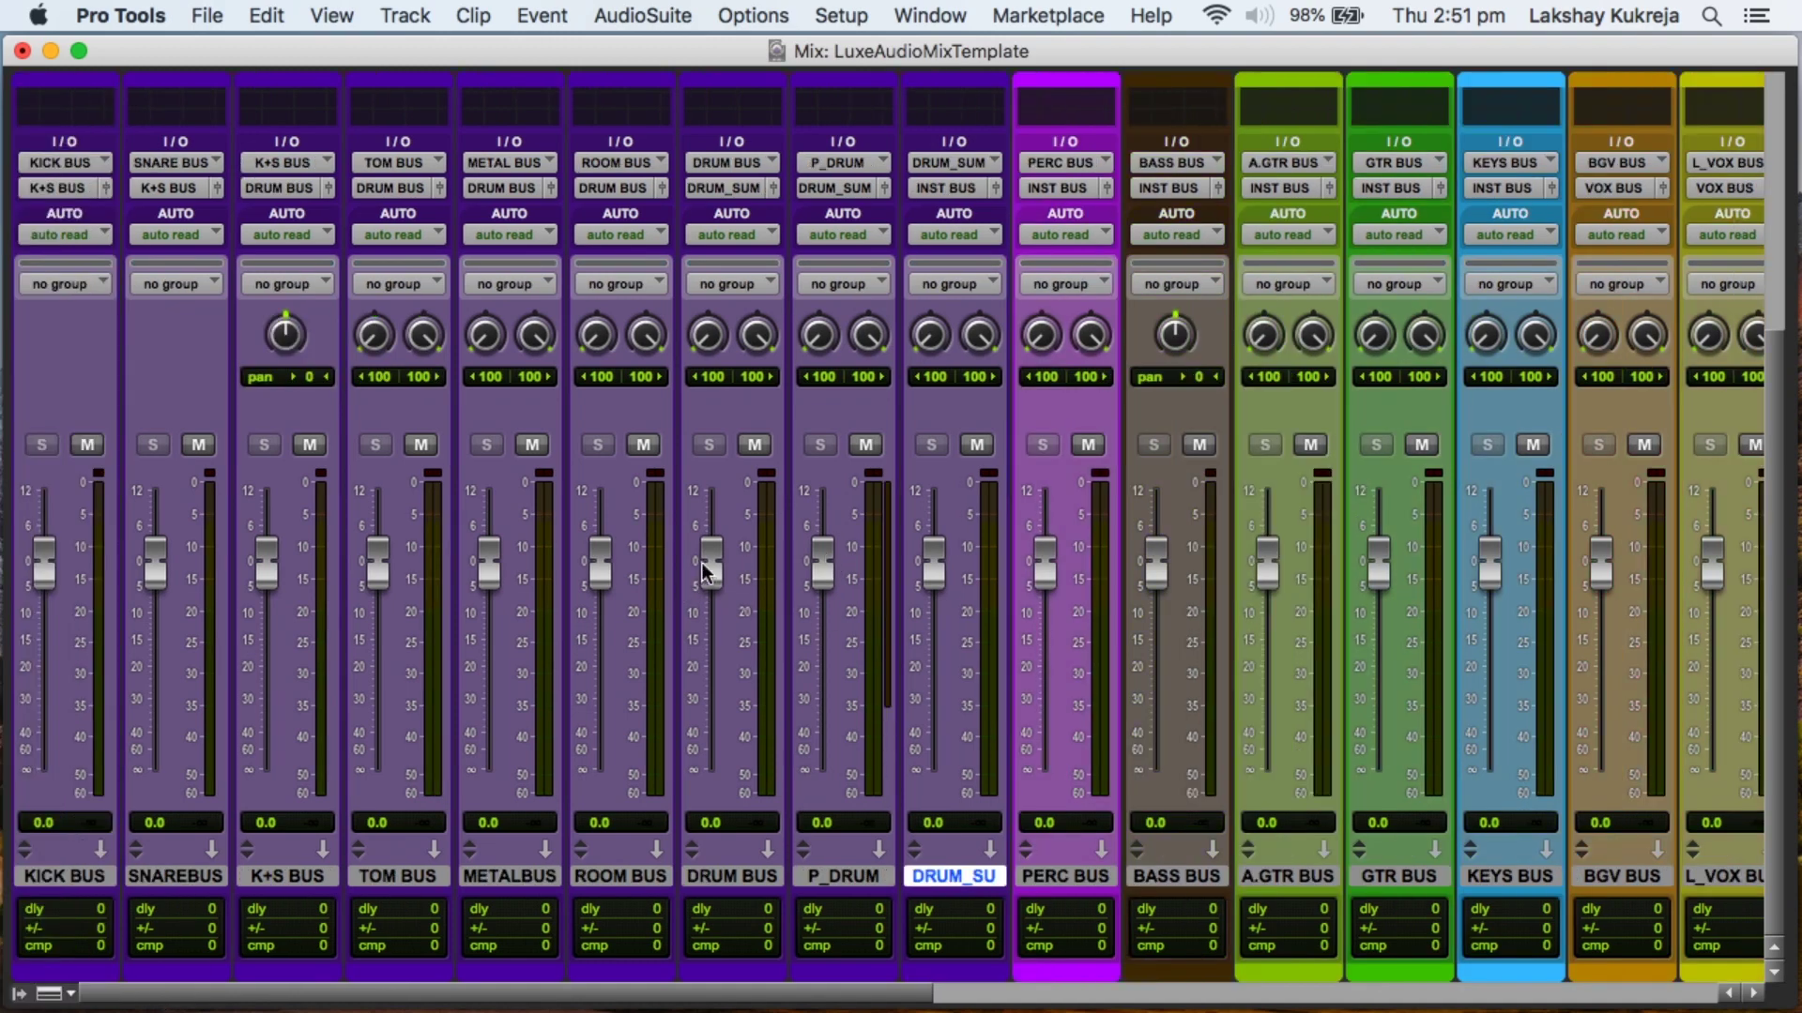
Adjust the DRUM BUS, P_DRUM and DRUM_SUM faders, then reset all three to 0.0 dB.
left_click_drag(704, 563, 712, 594)
left_click_drag(821, 561, 824, 627)
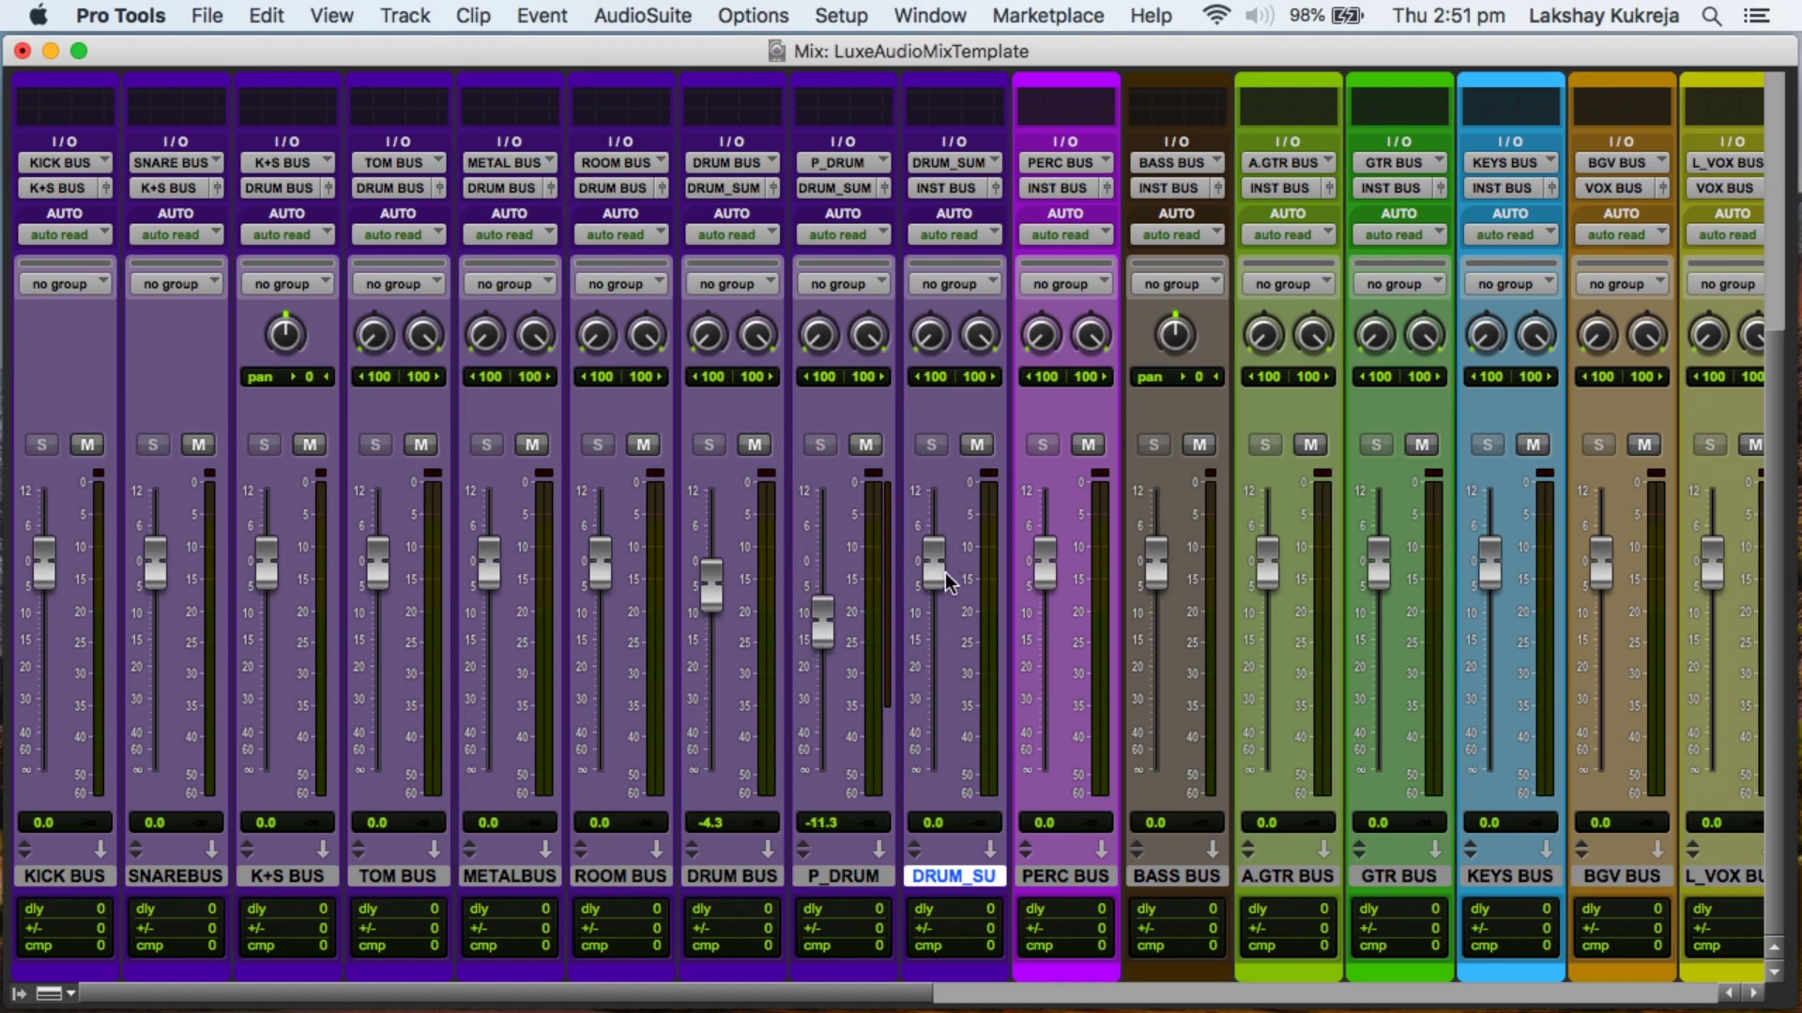
mouse_move(941, 579)
left_mouse_down()
mouse_move(934, 549)
mouse_move(935, 582)
left_mouse_up()
left_click(934, 582, "alt")
left_click(823, 621, "alt")
left_click(712, 584, "alt")
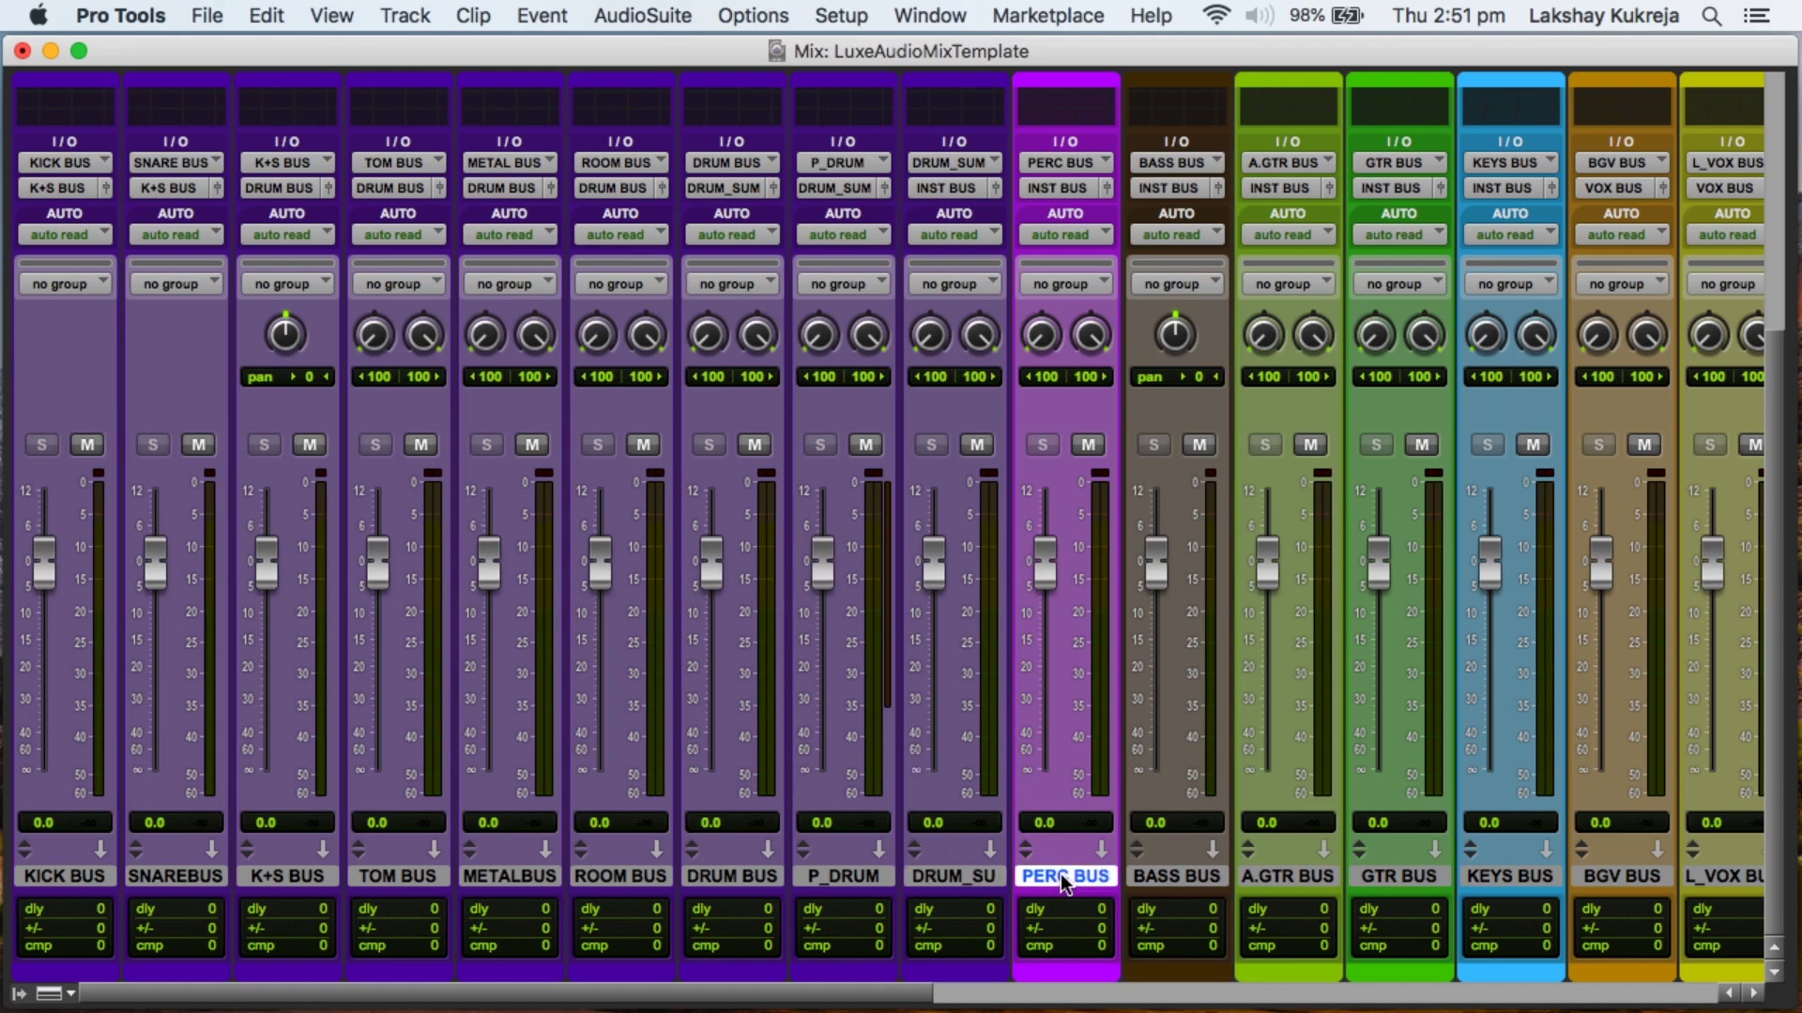
scroll(1064, 882, "right", 8)
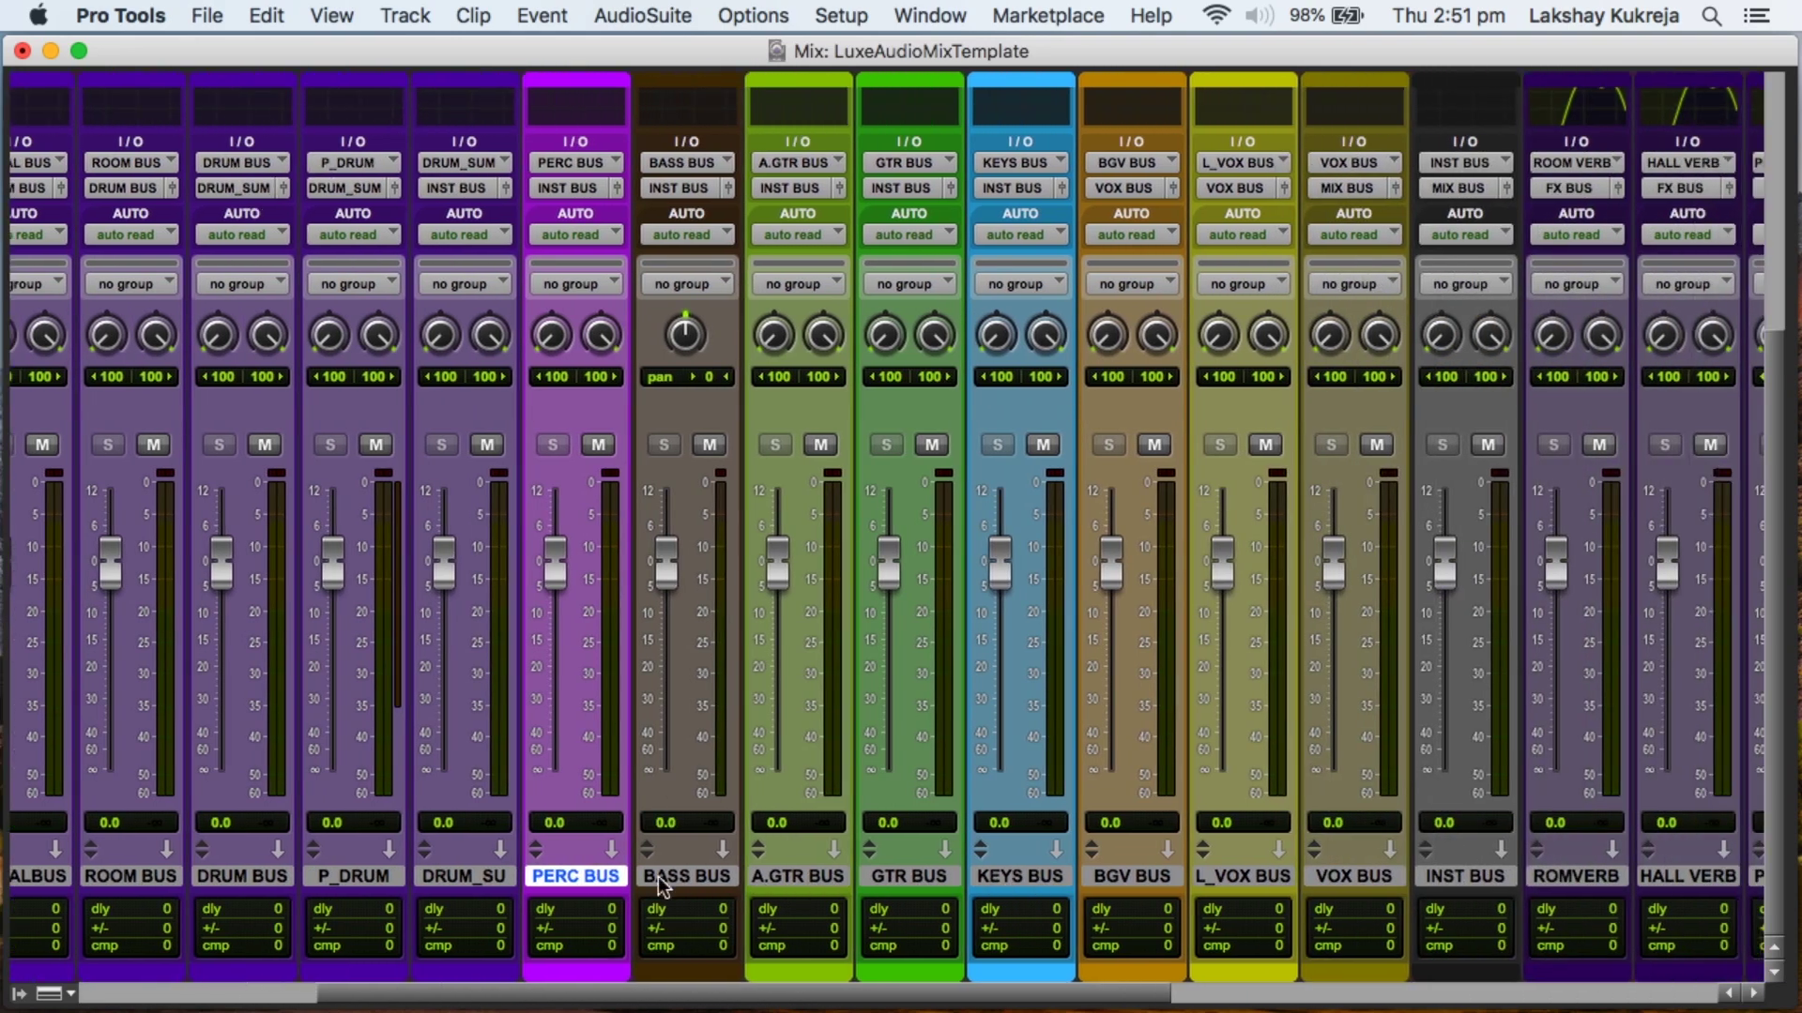
left_click(695, 876)
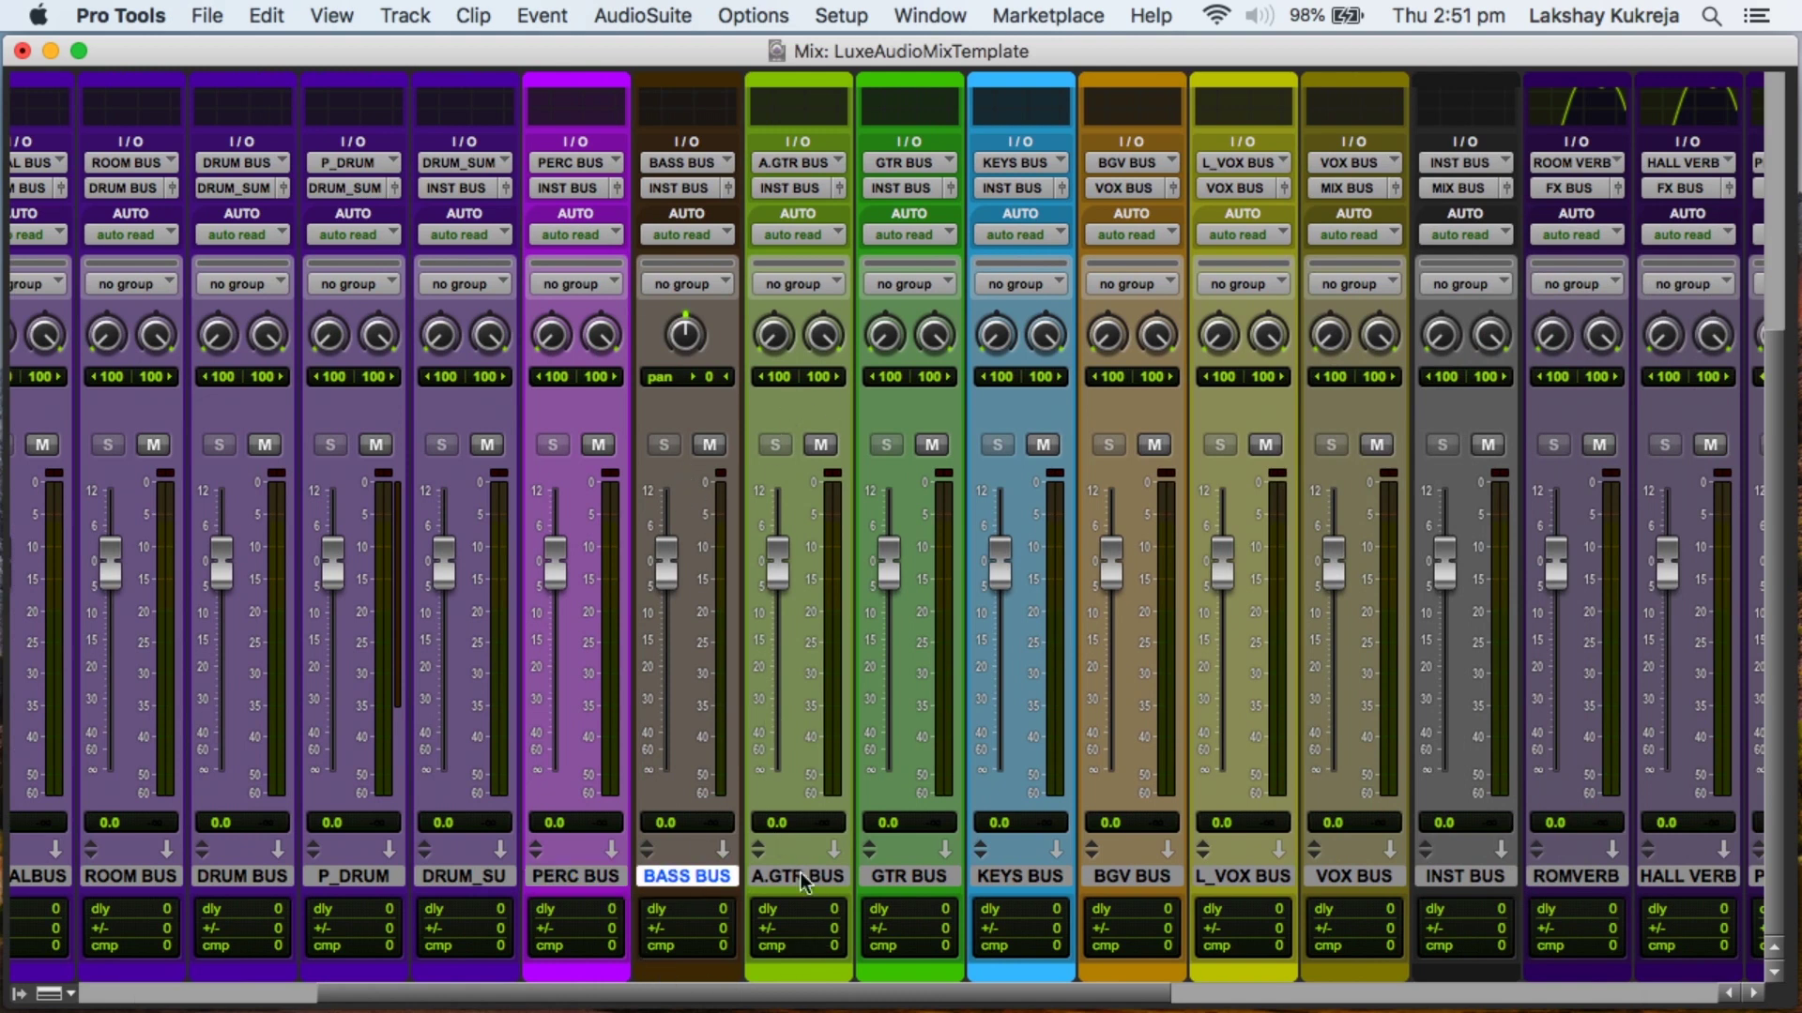
scroll(858, 880, "right", 3)
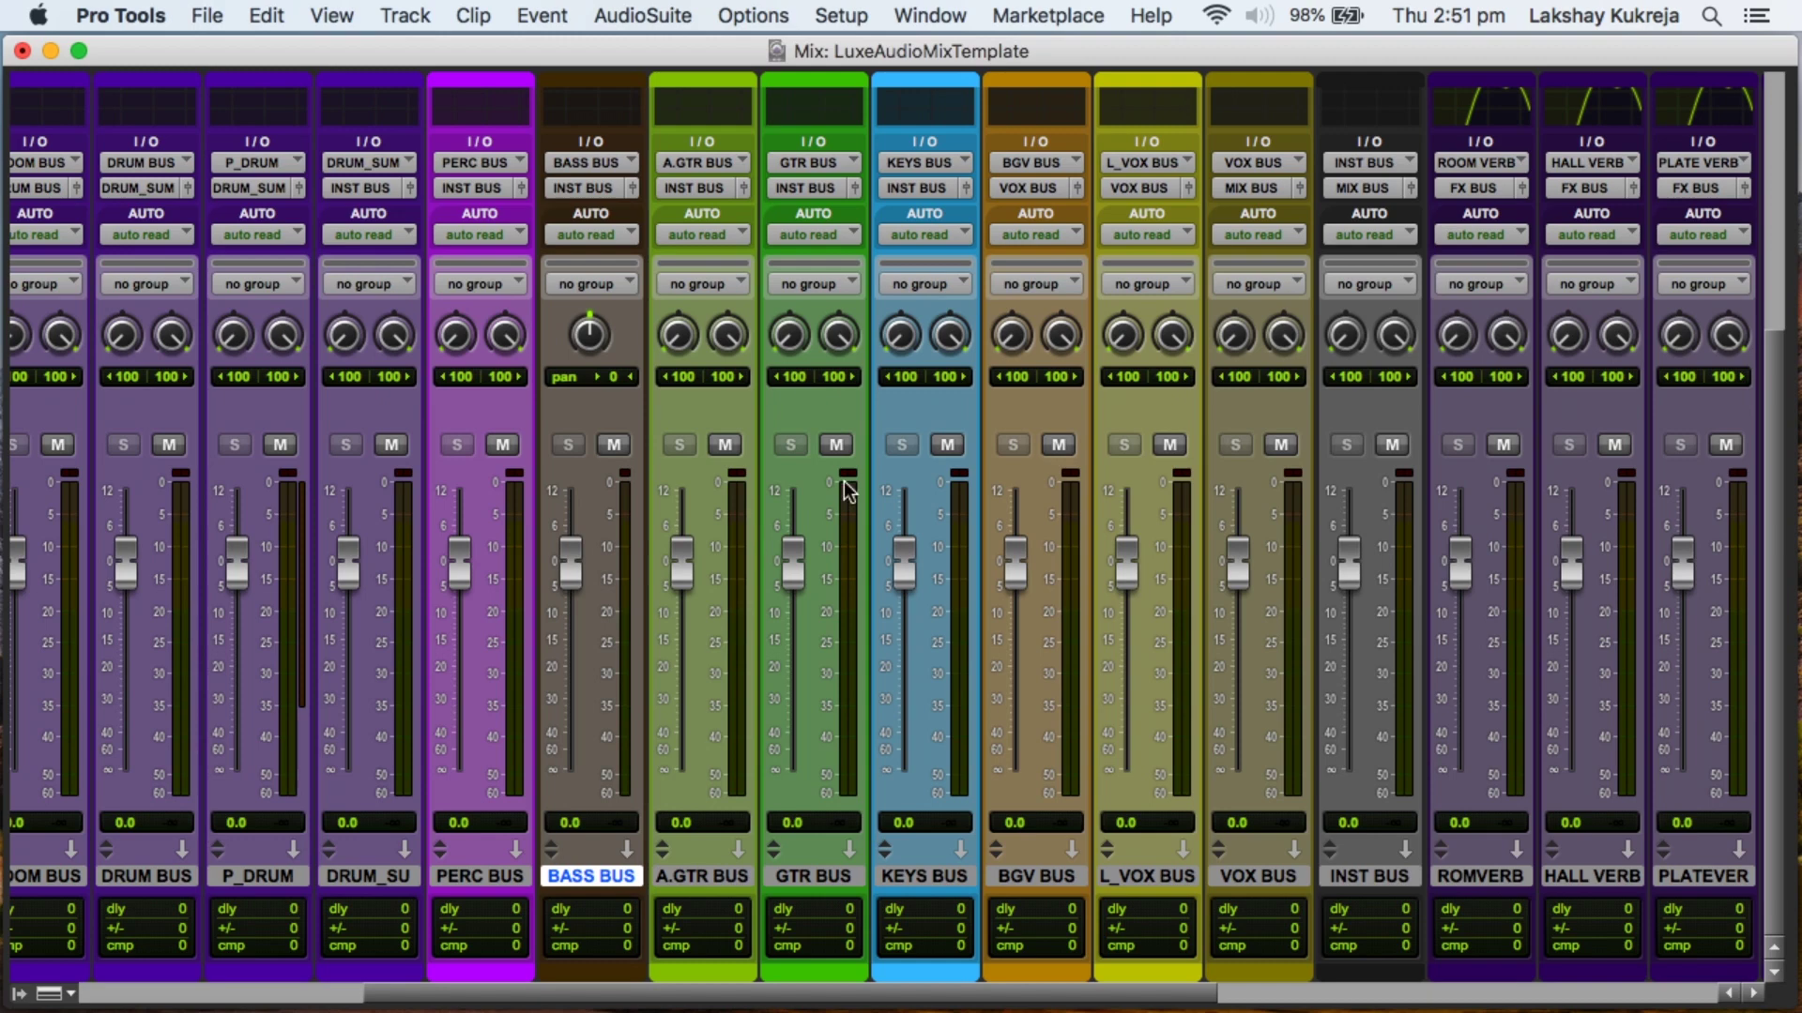
scroll(927, 877, "right", 10)
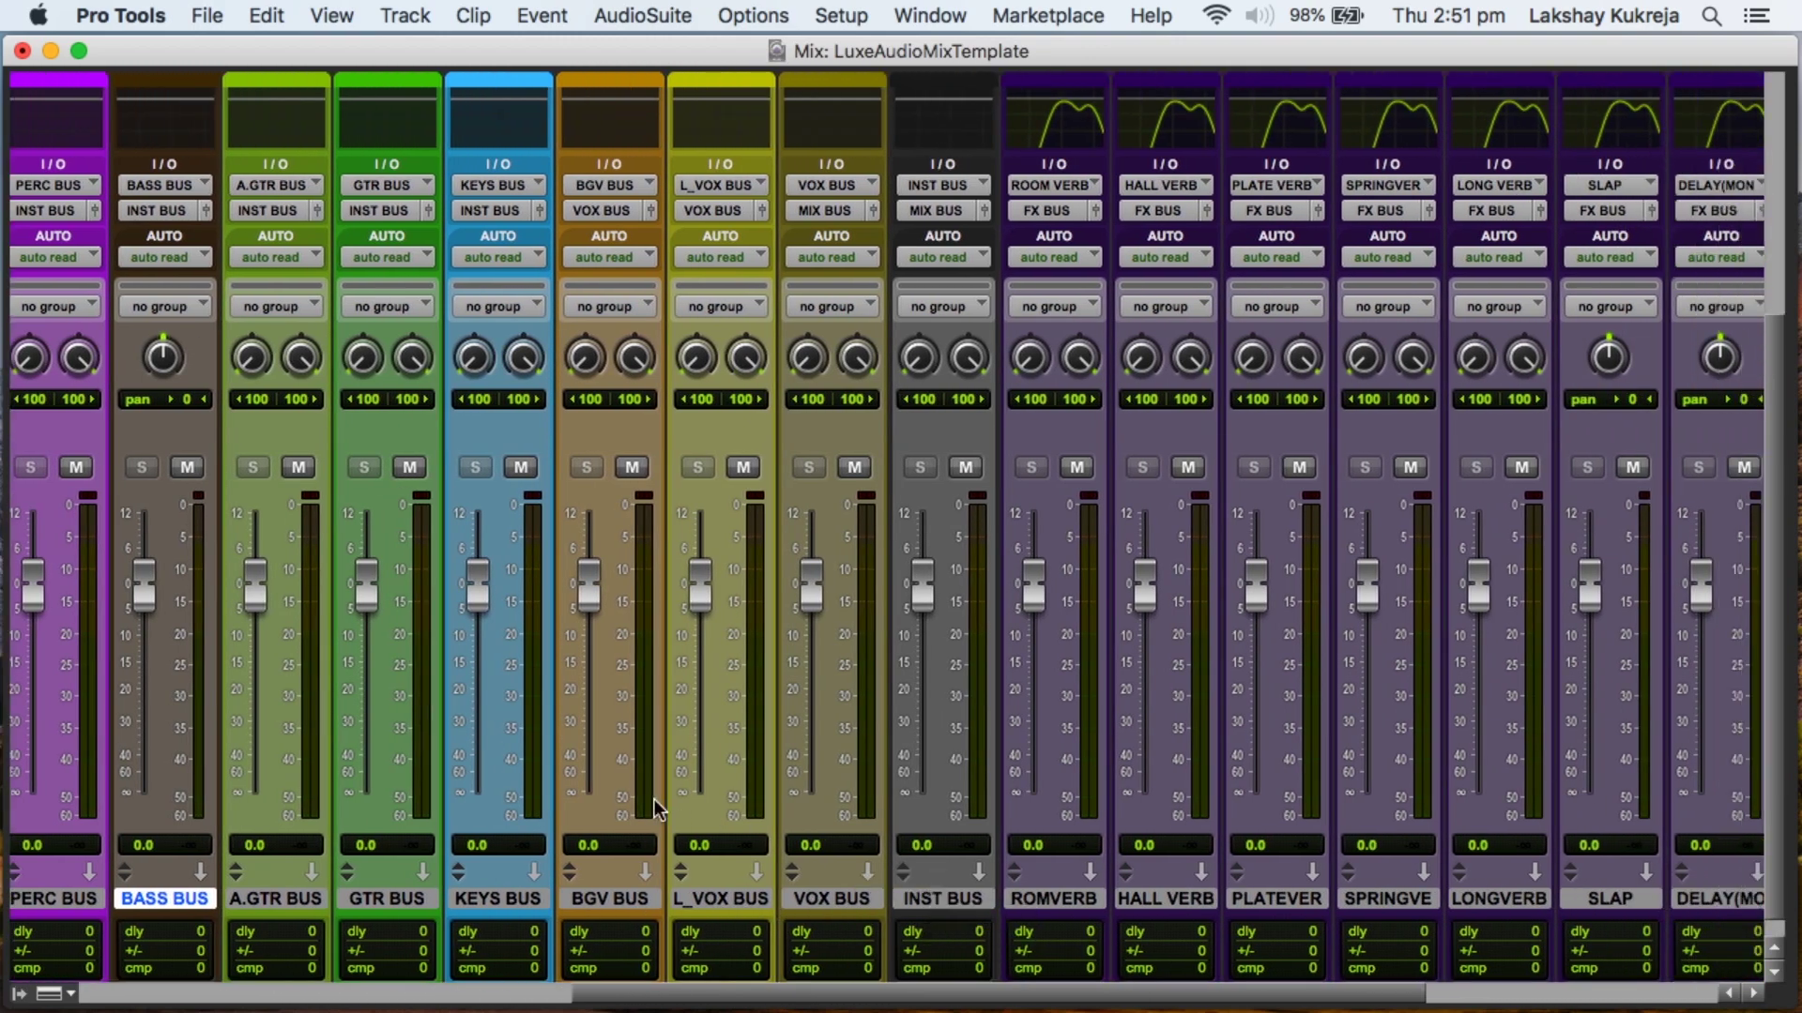
scroll(364, 881, "left", 6)
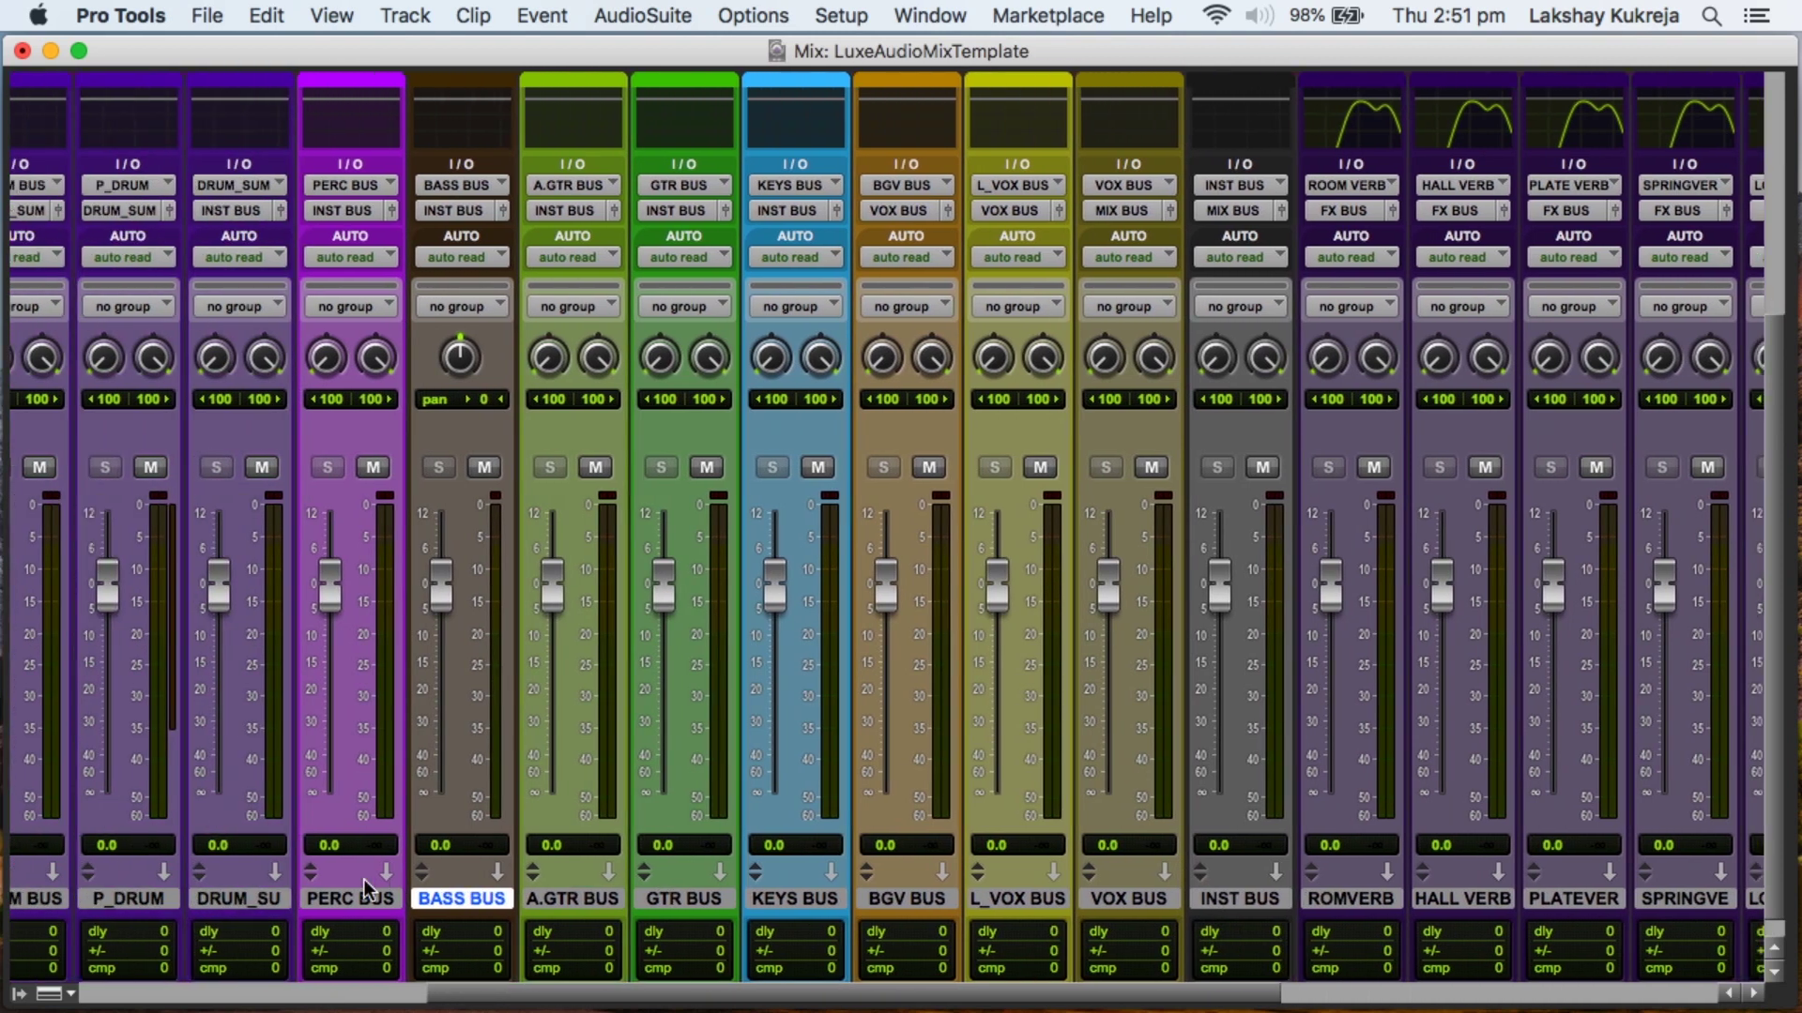
left_click(244, 897)
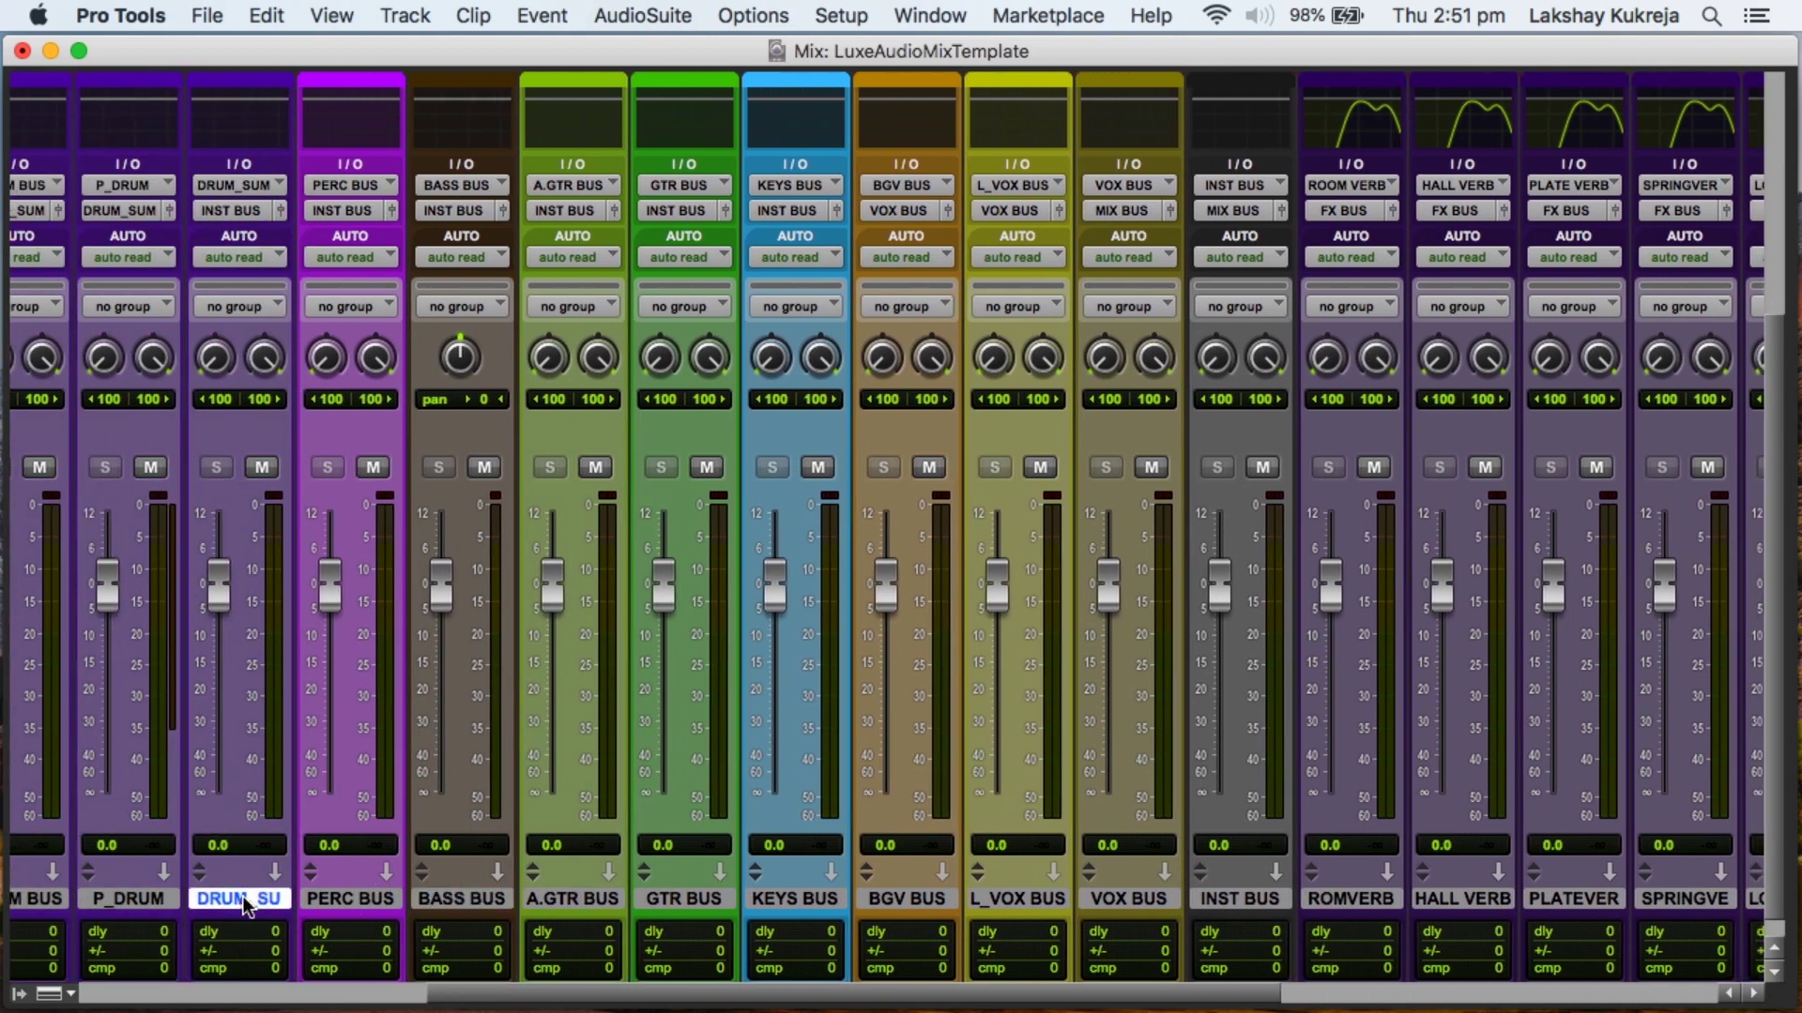
left_click(349, 903, "shift")
left_click(469, 900, "shift")
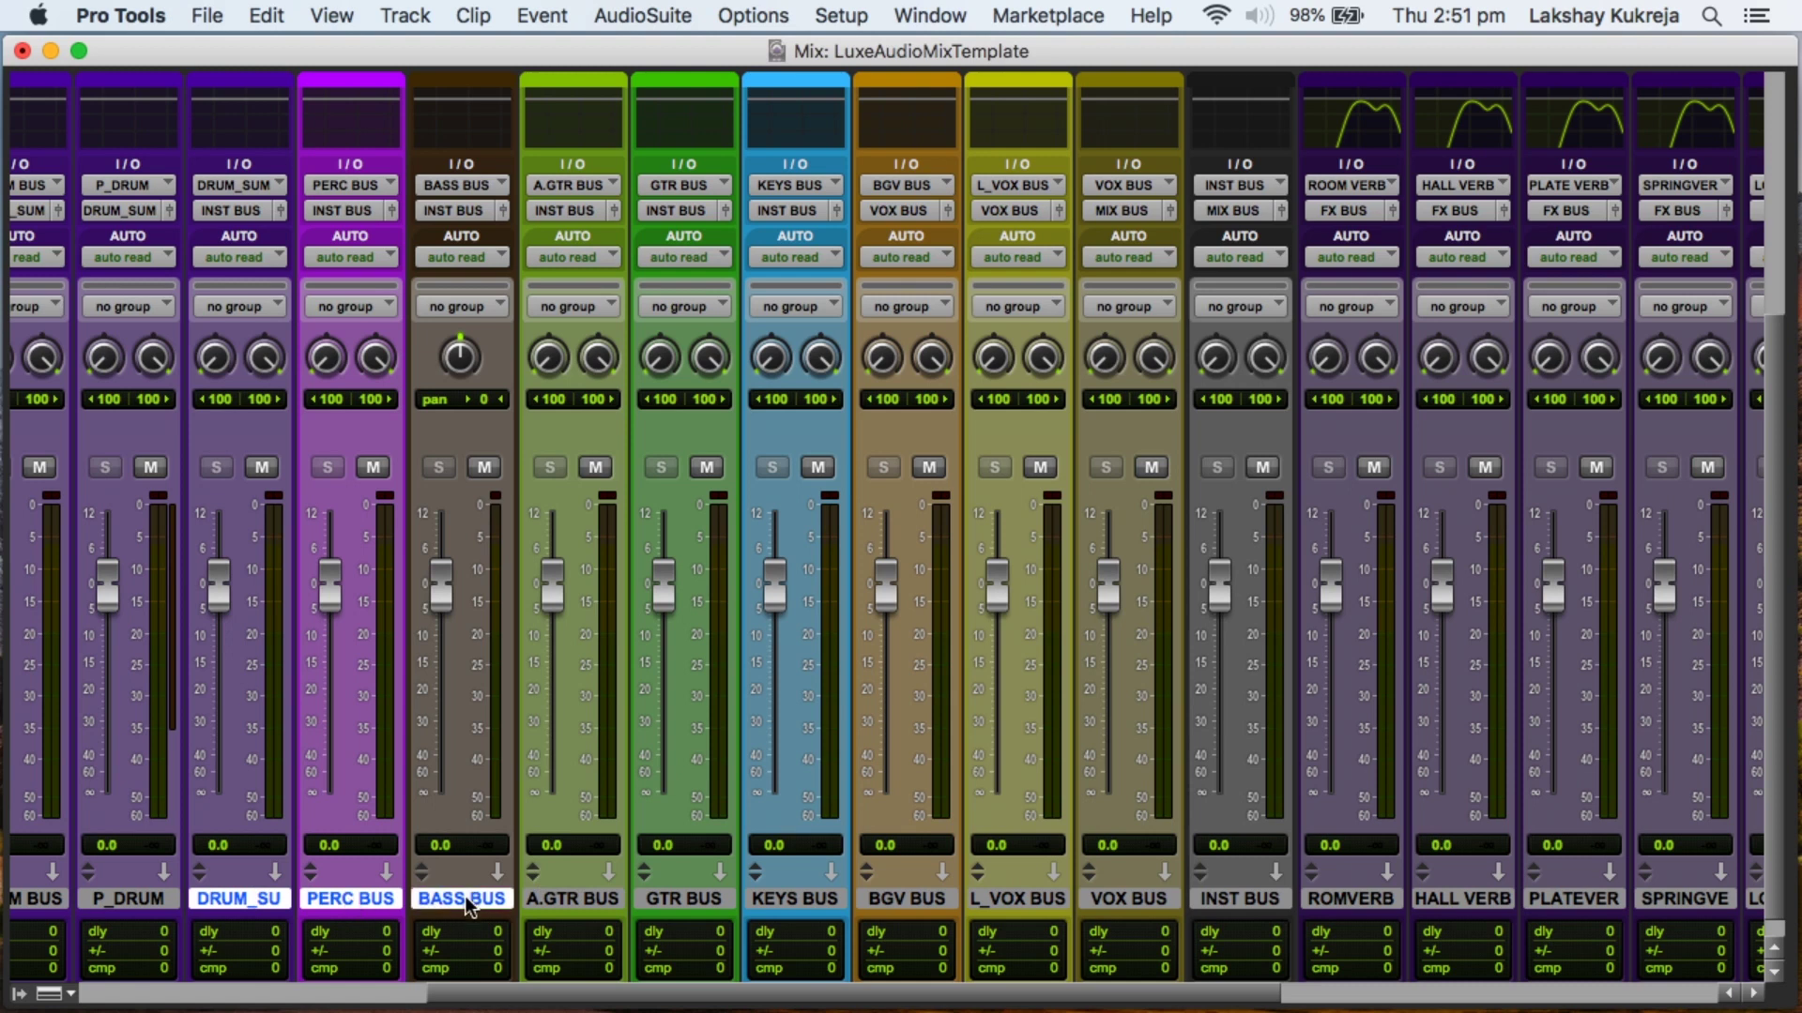
left_click(569, 902, "shift")
left_click(683, 902, "shift")
left_click(791, 903, "shift")
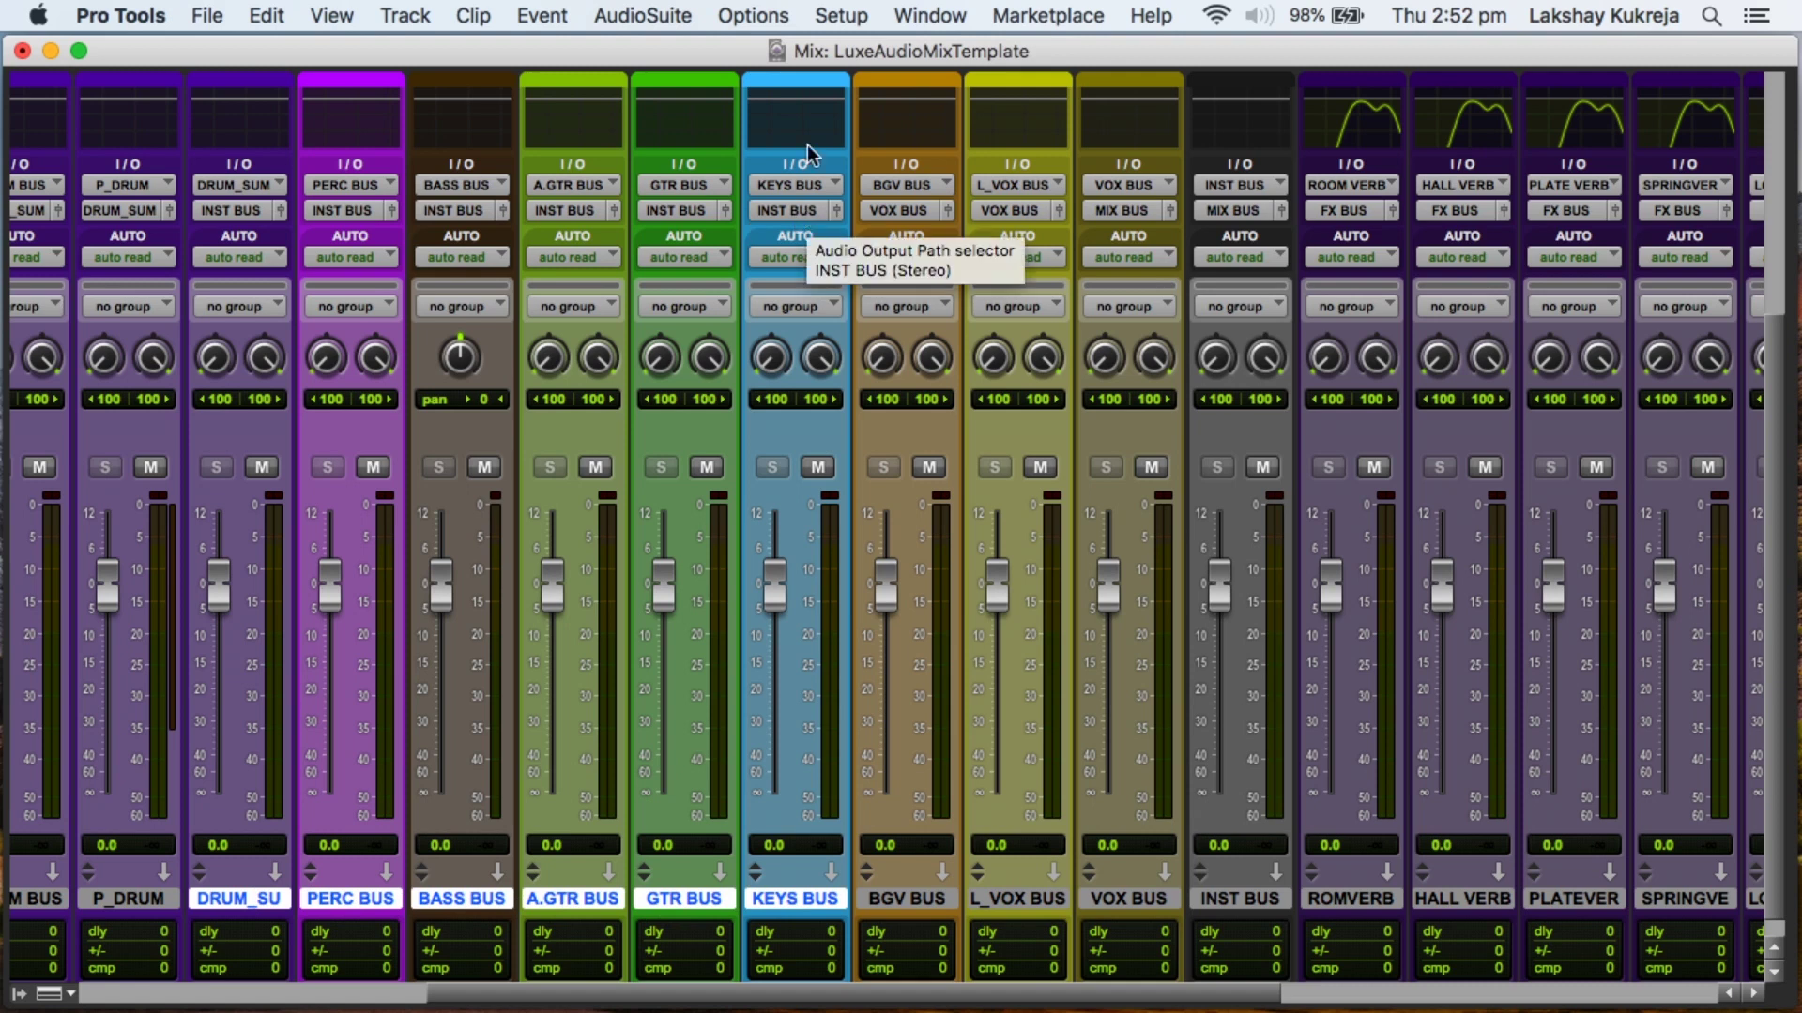
left_click(1243, 899)
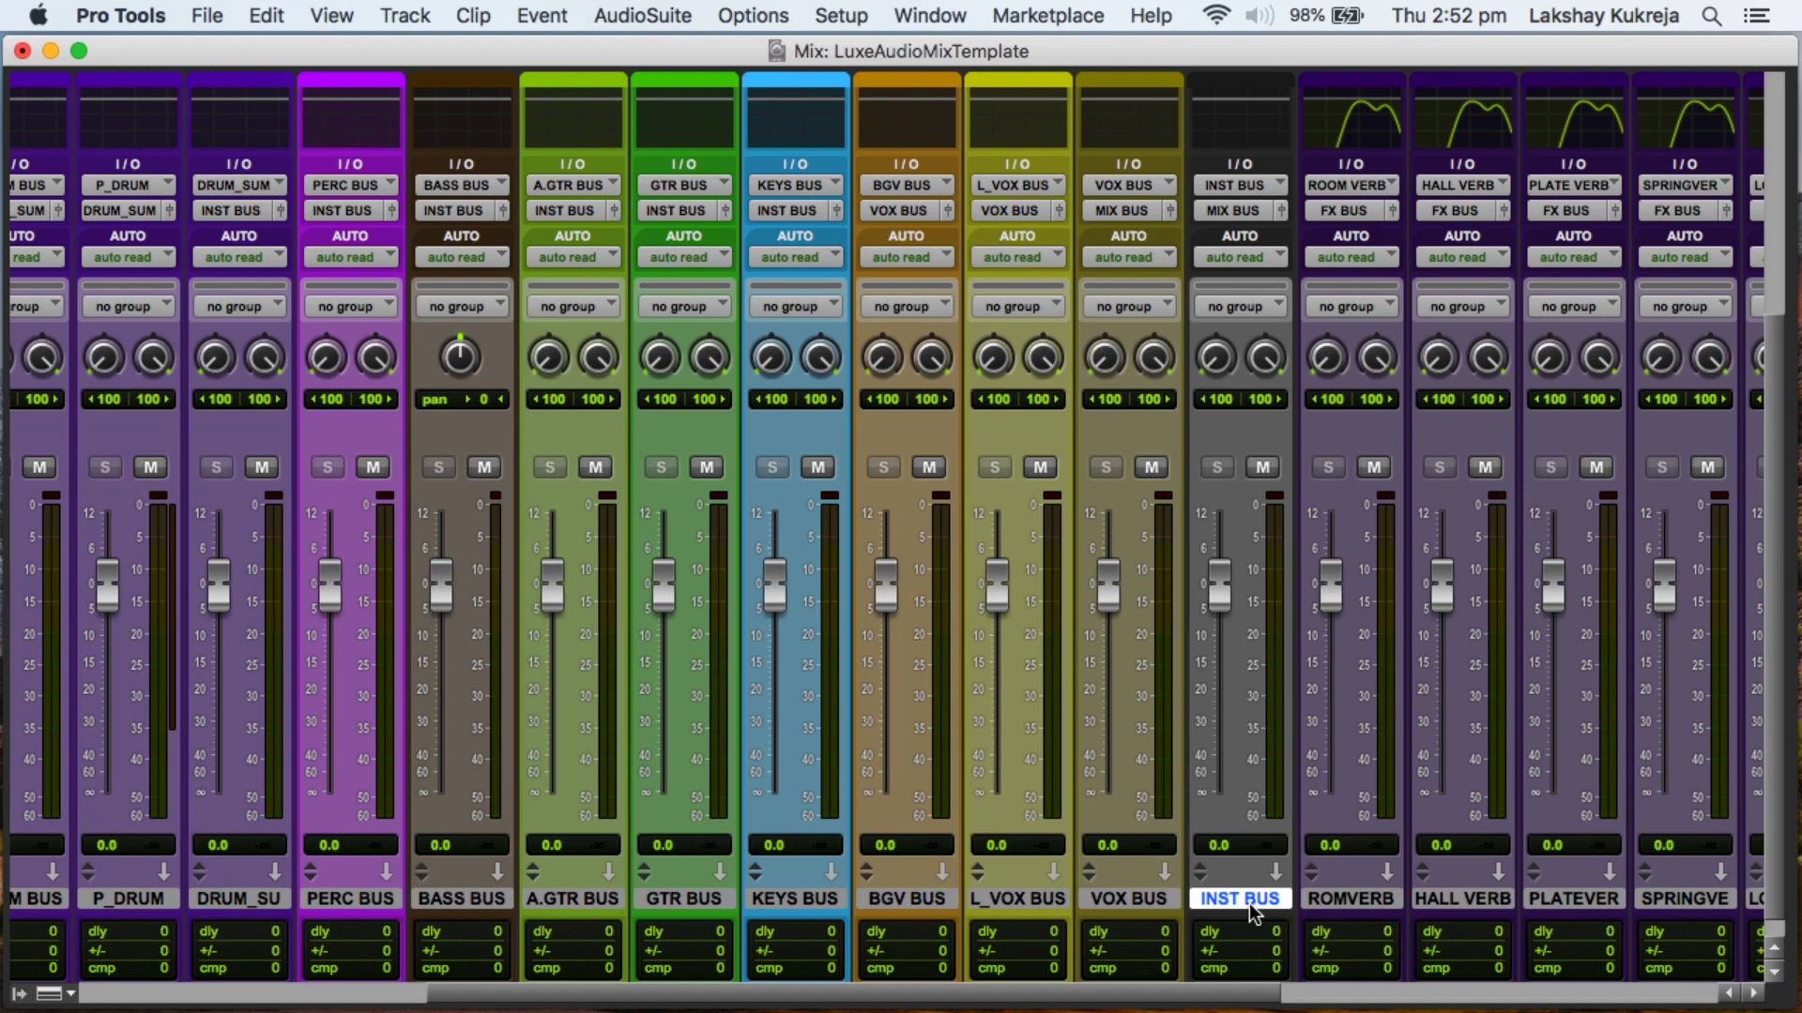
left_click(887, 901)
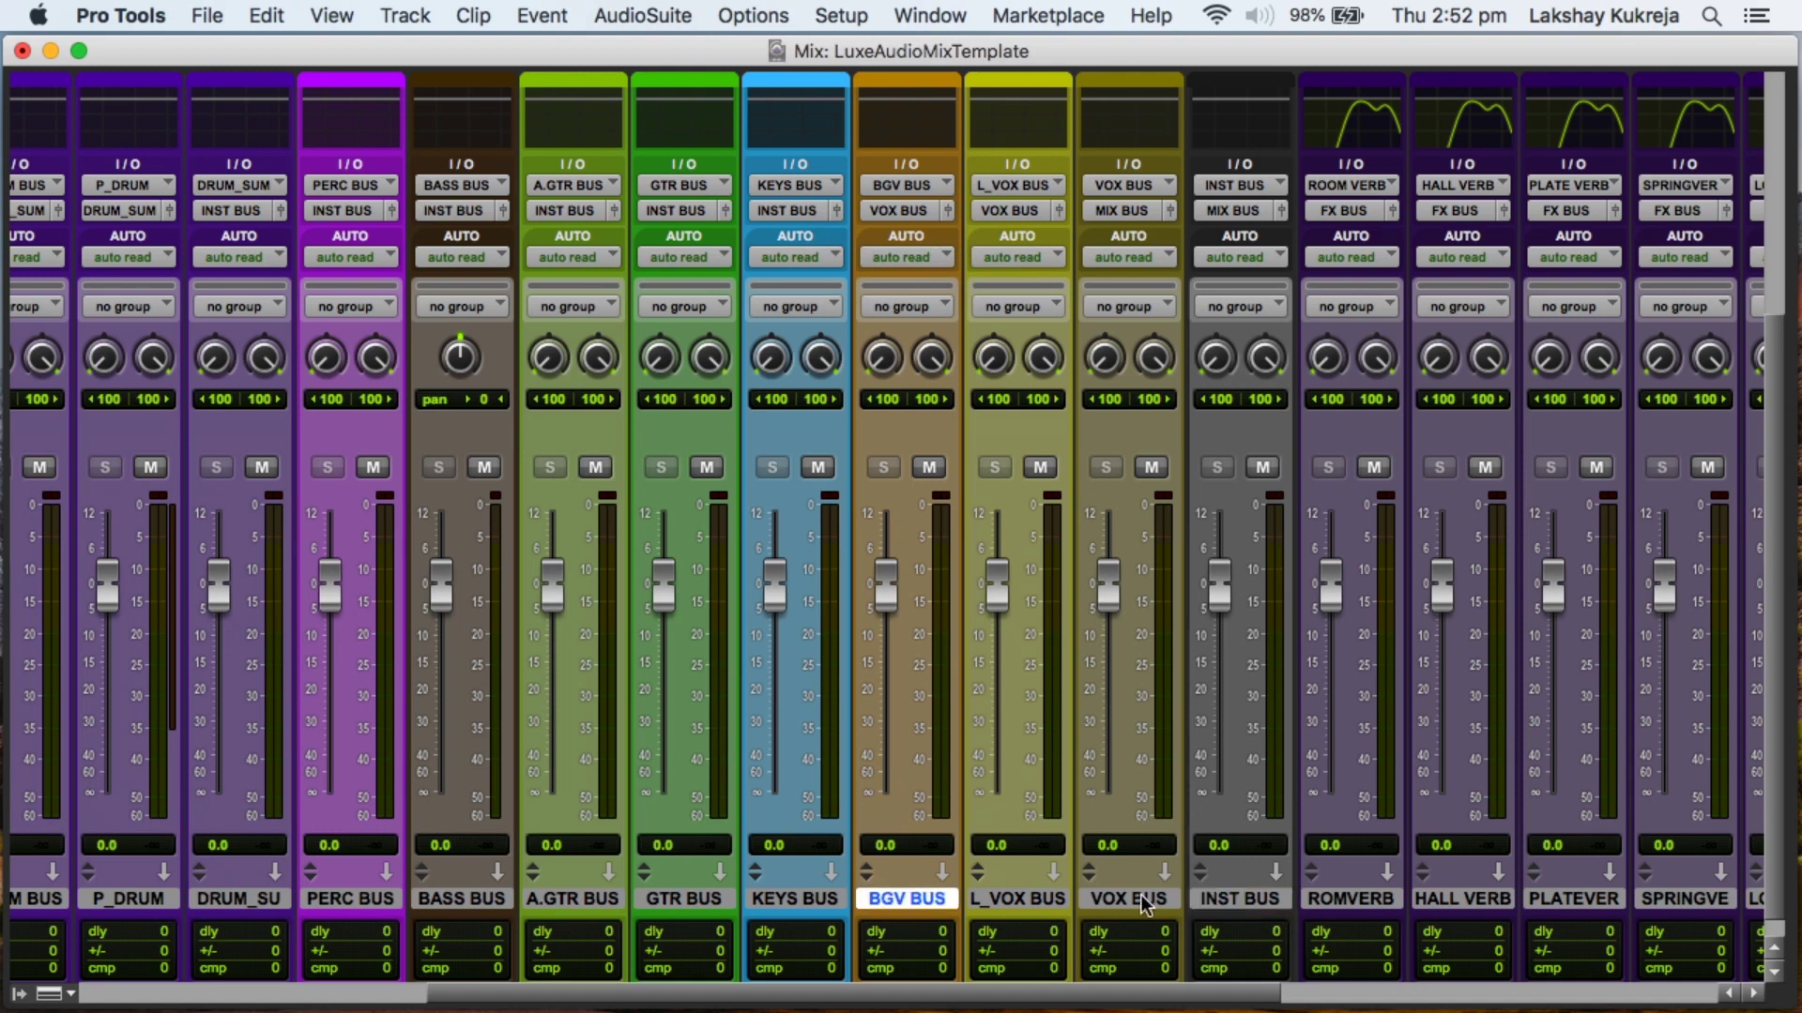
left_click(1038, 901, "shift")
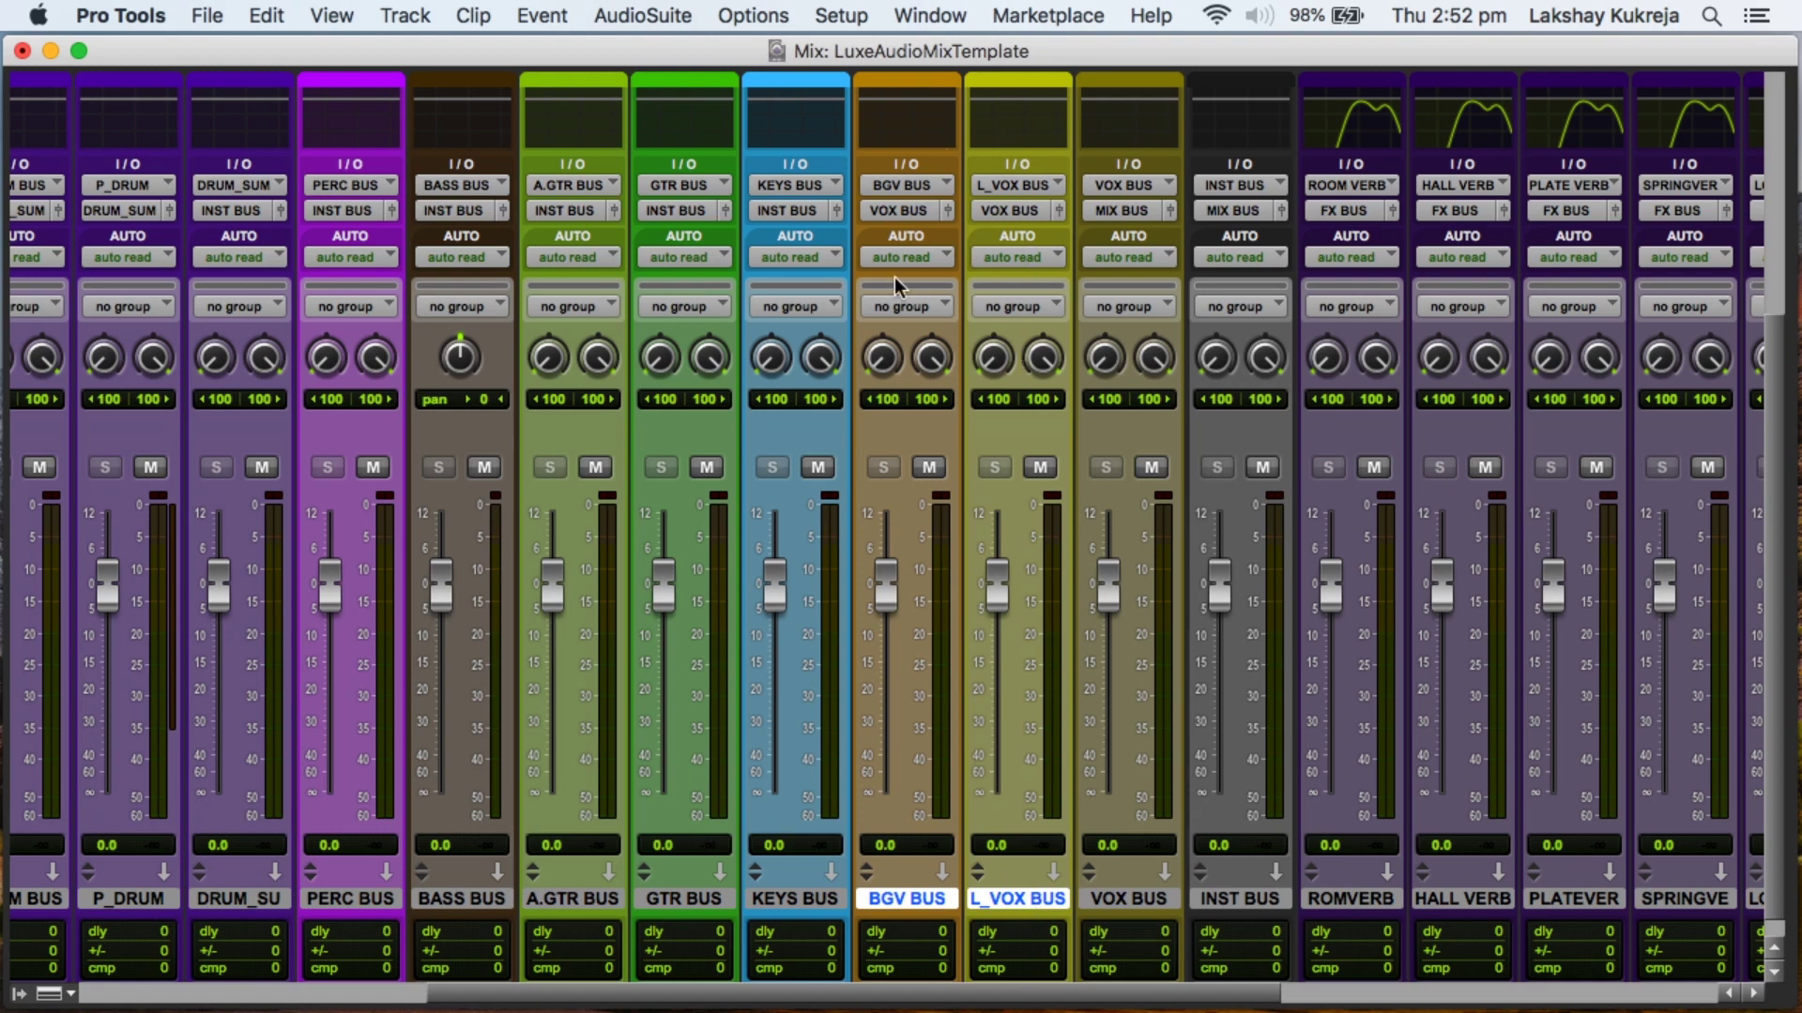
left_click(1143, 903)
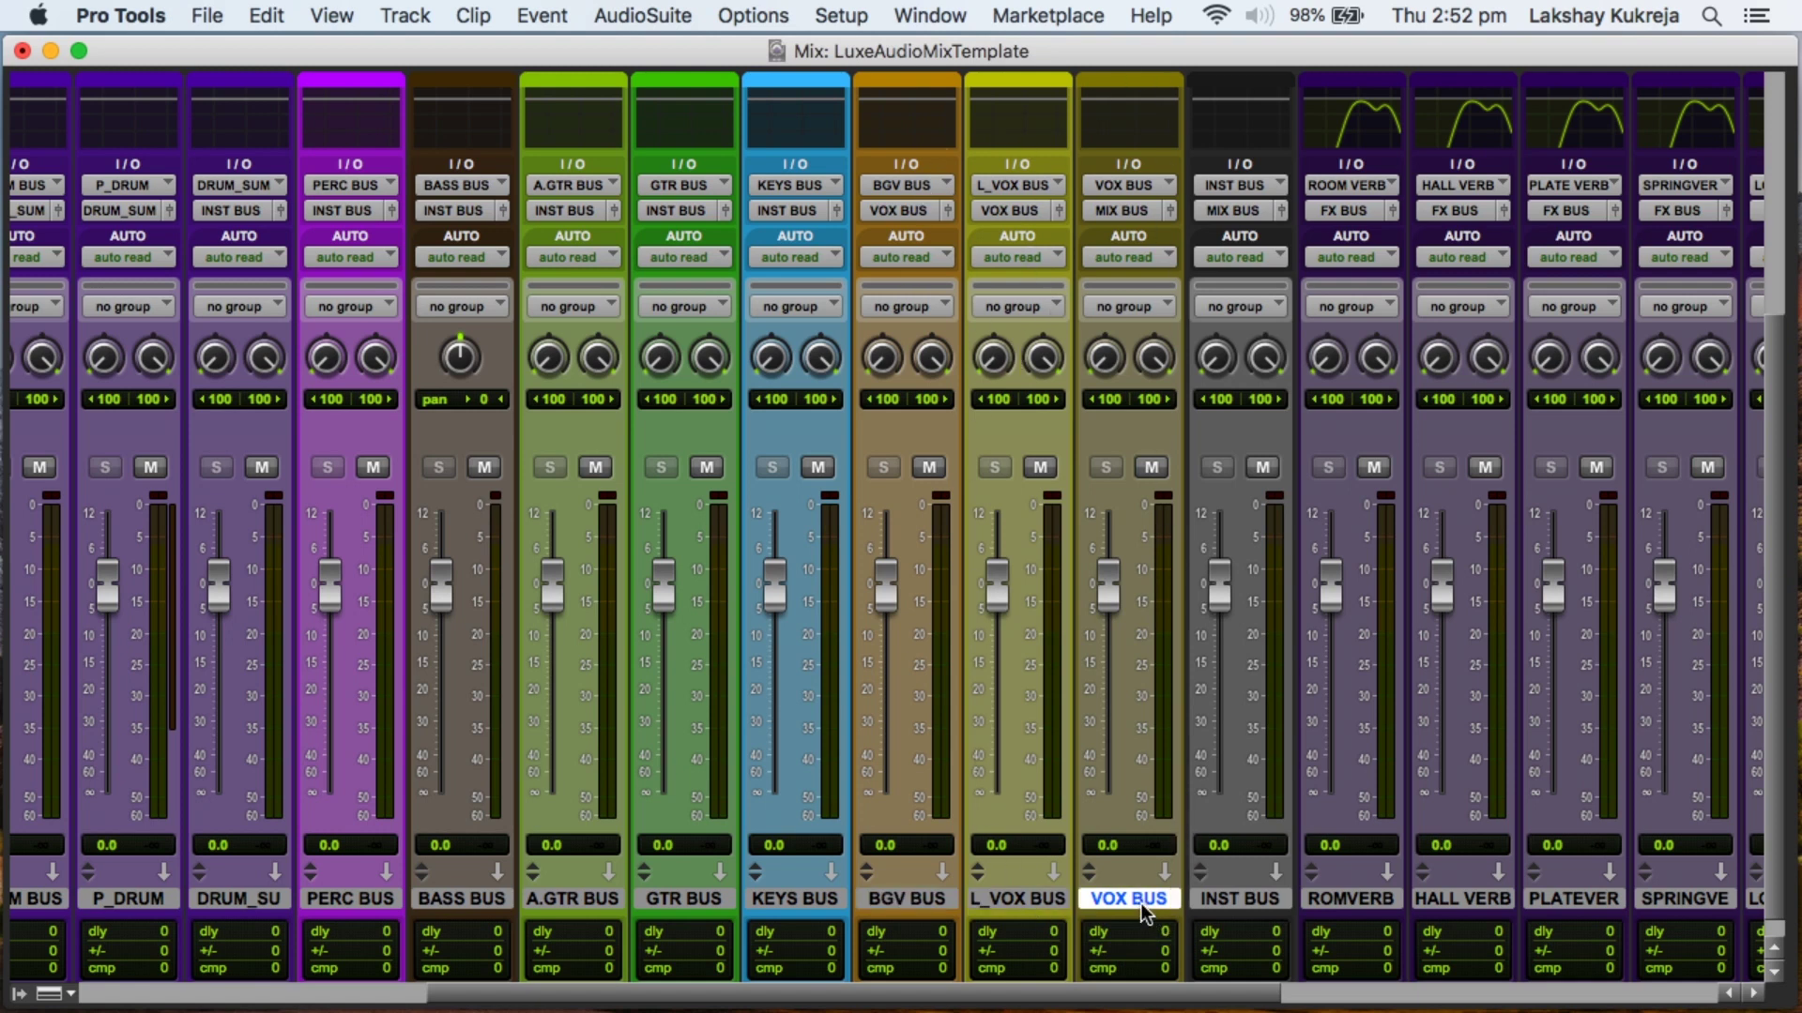
scroll(1140, 903, "right", 5)
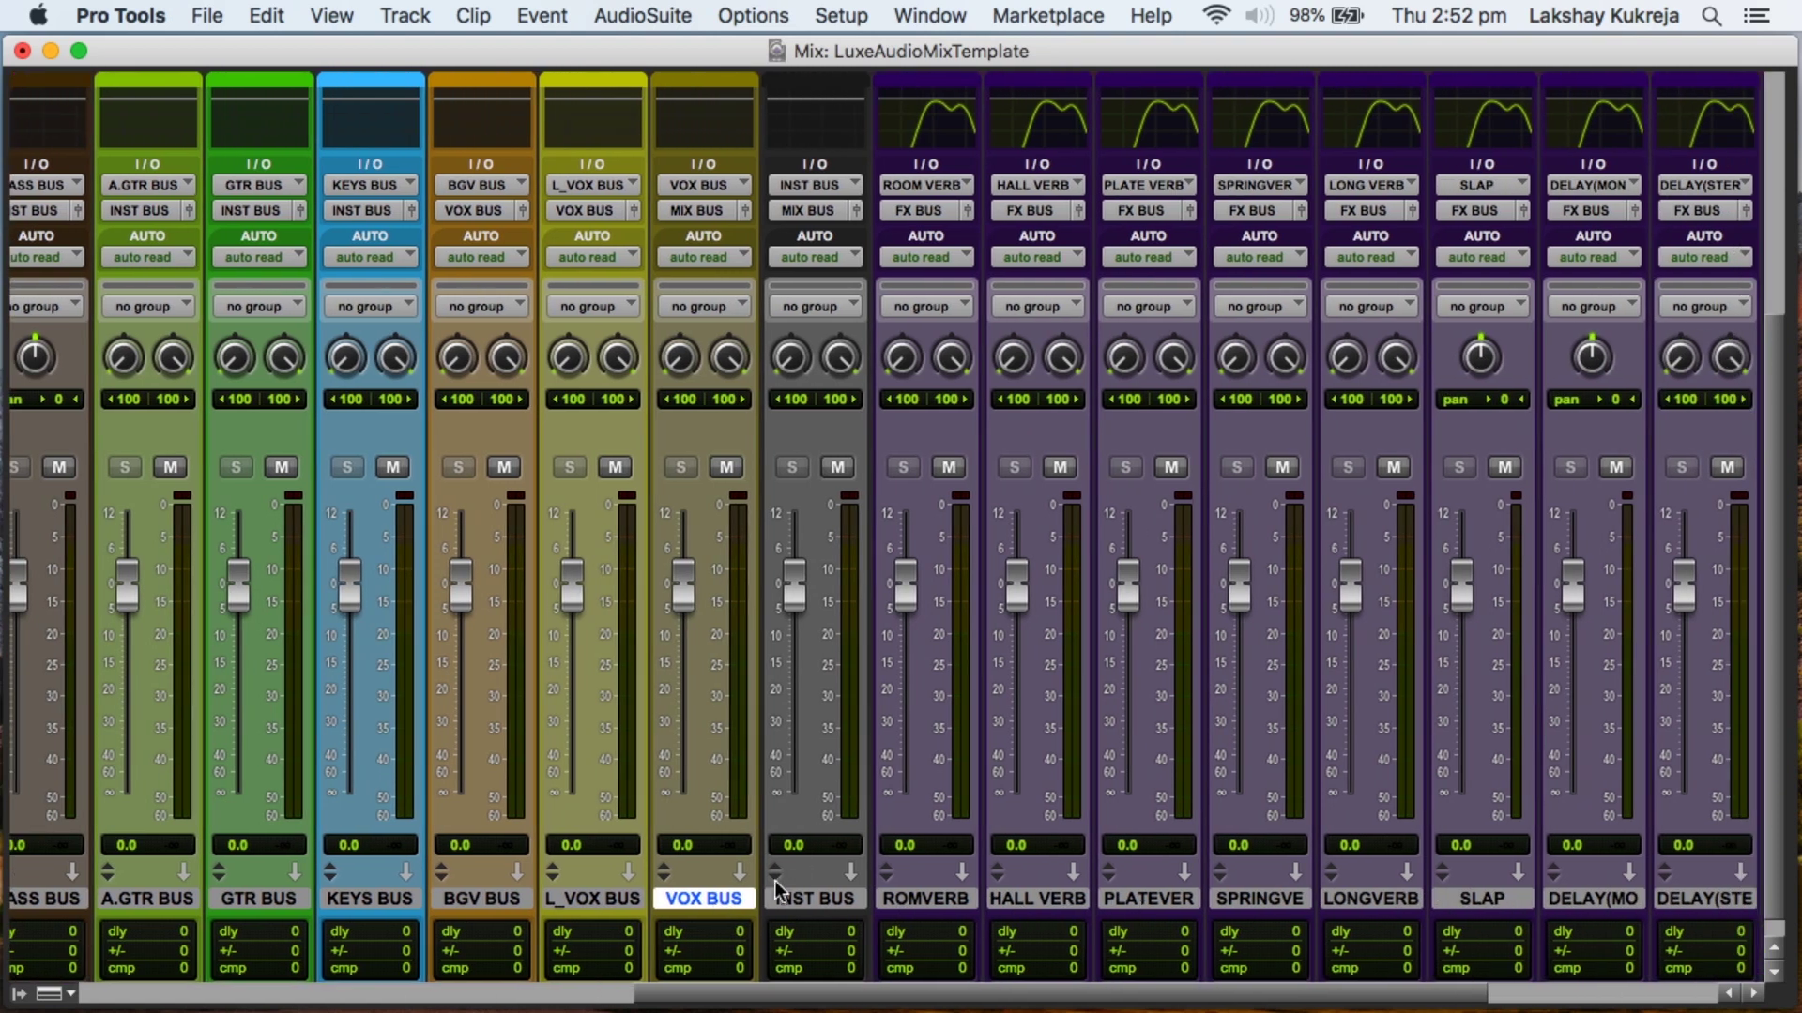
left_click(817, 899, "shift")
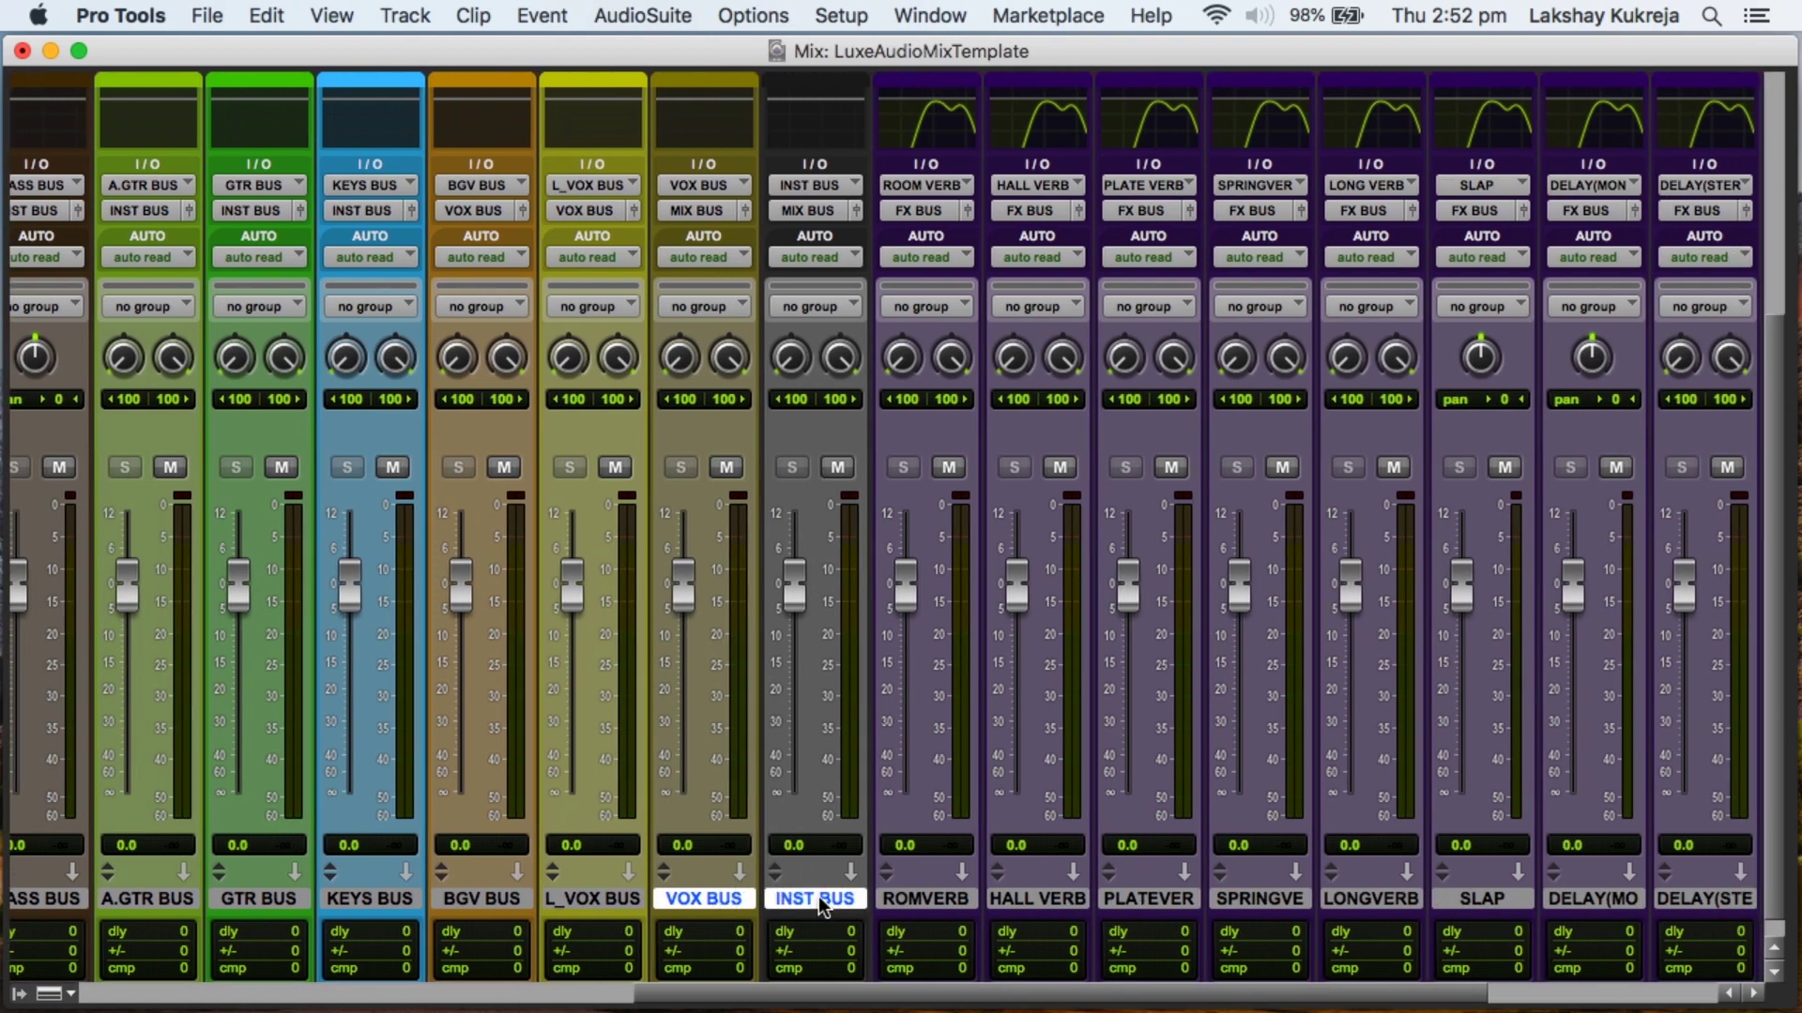
scroll(762, 235, "right", 2)
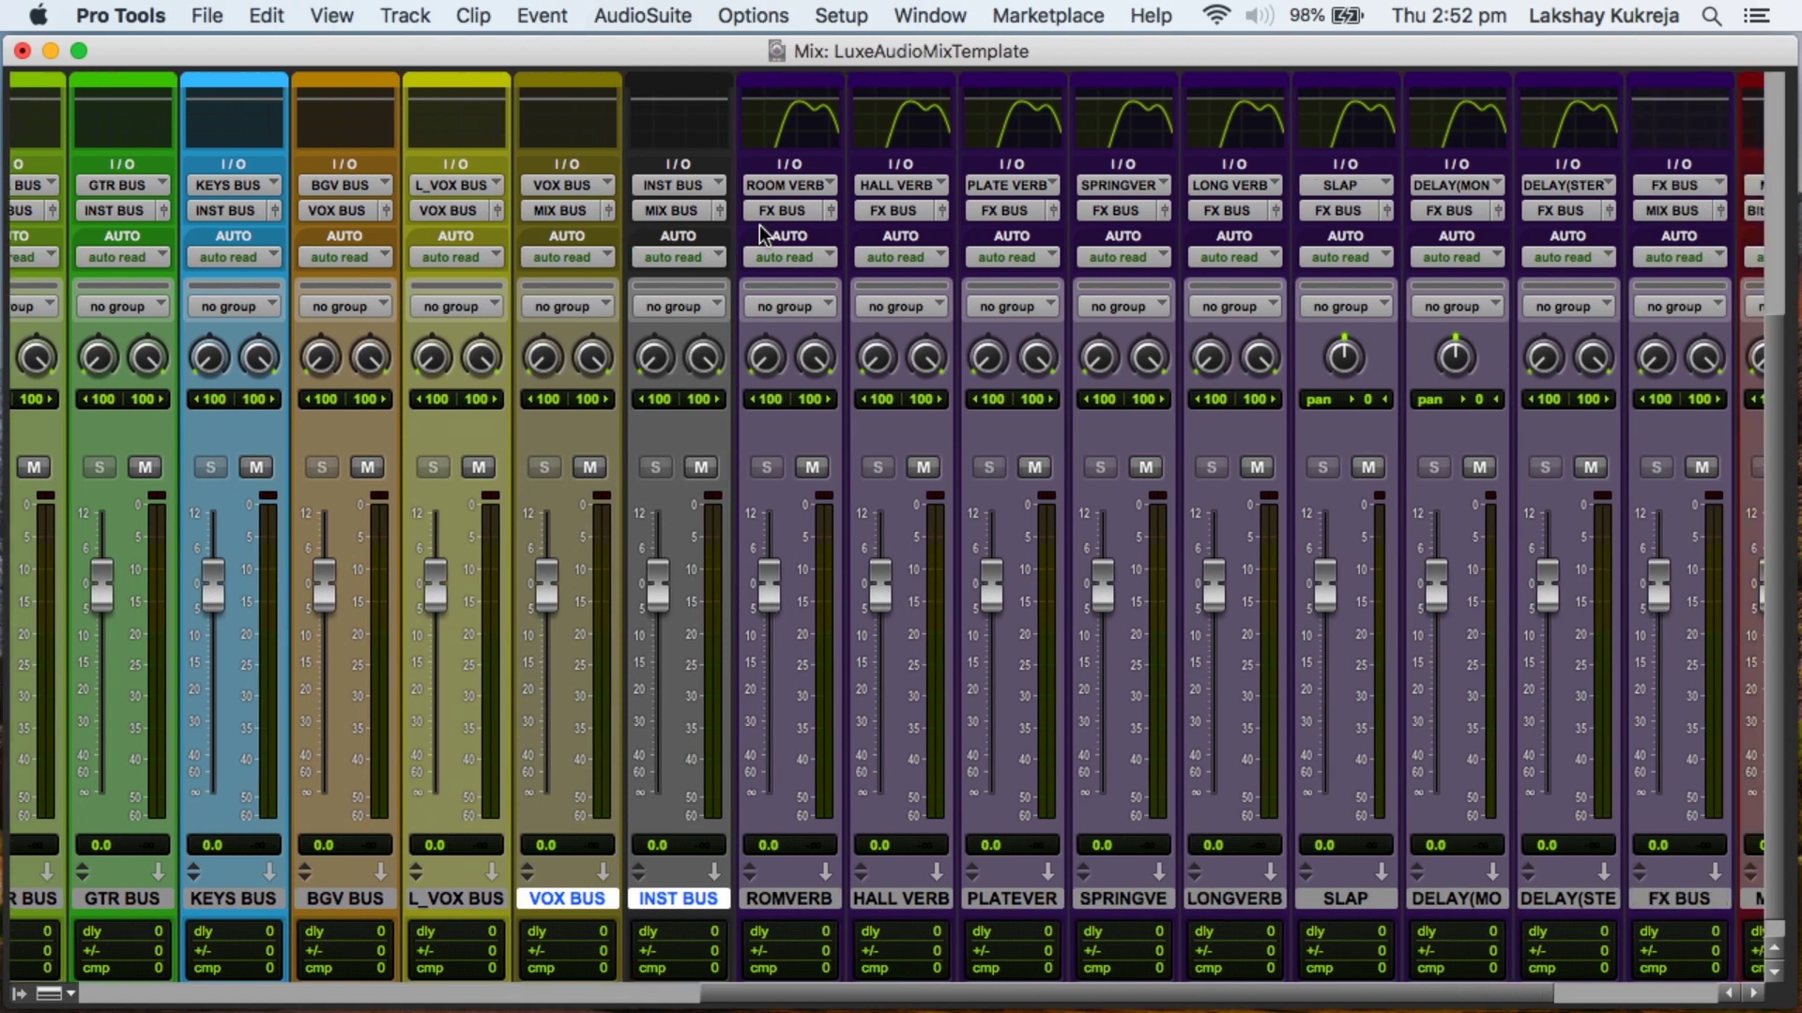
scroll(762, 234, "right", 4)
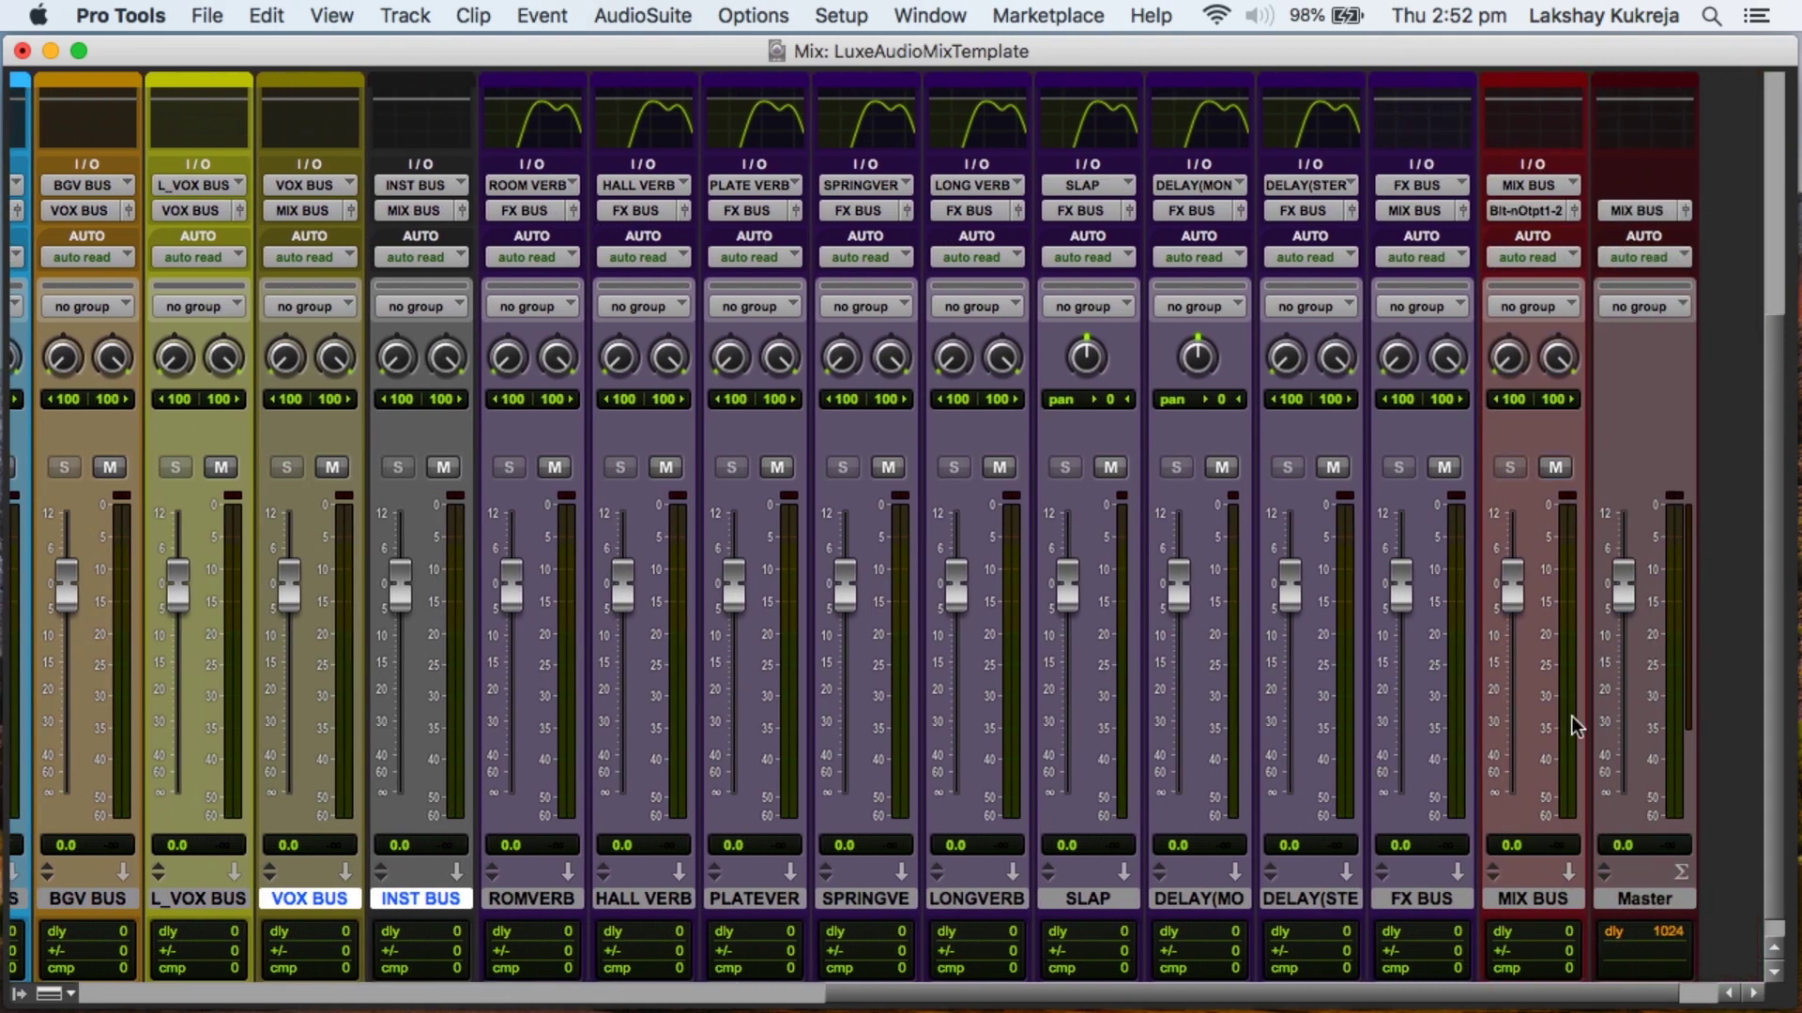
scroll(1517, 970, "left", 1)
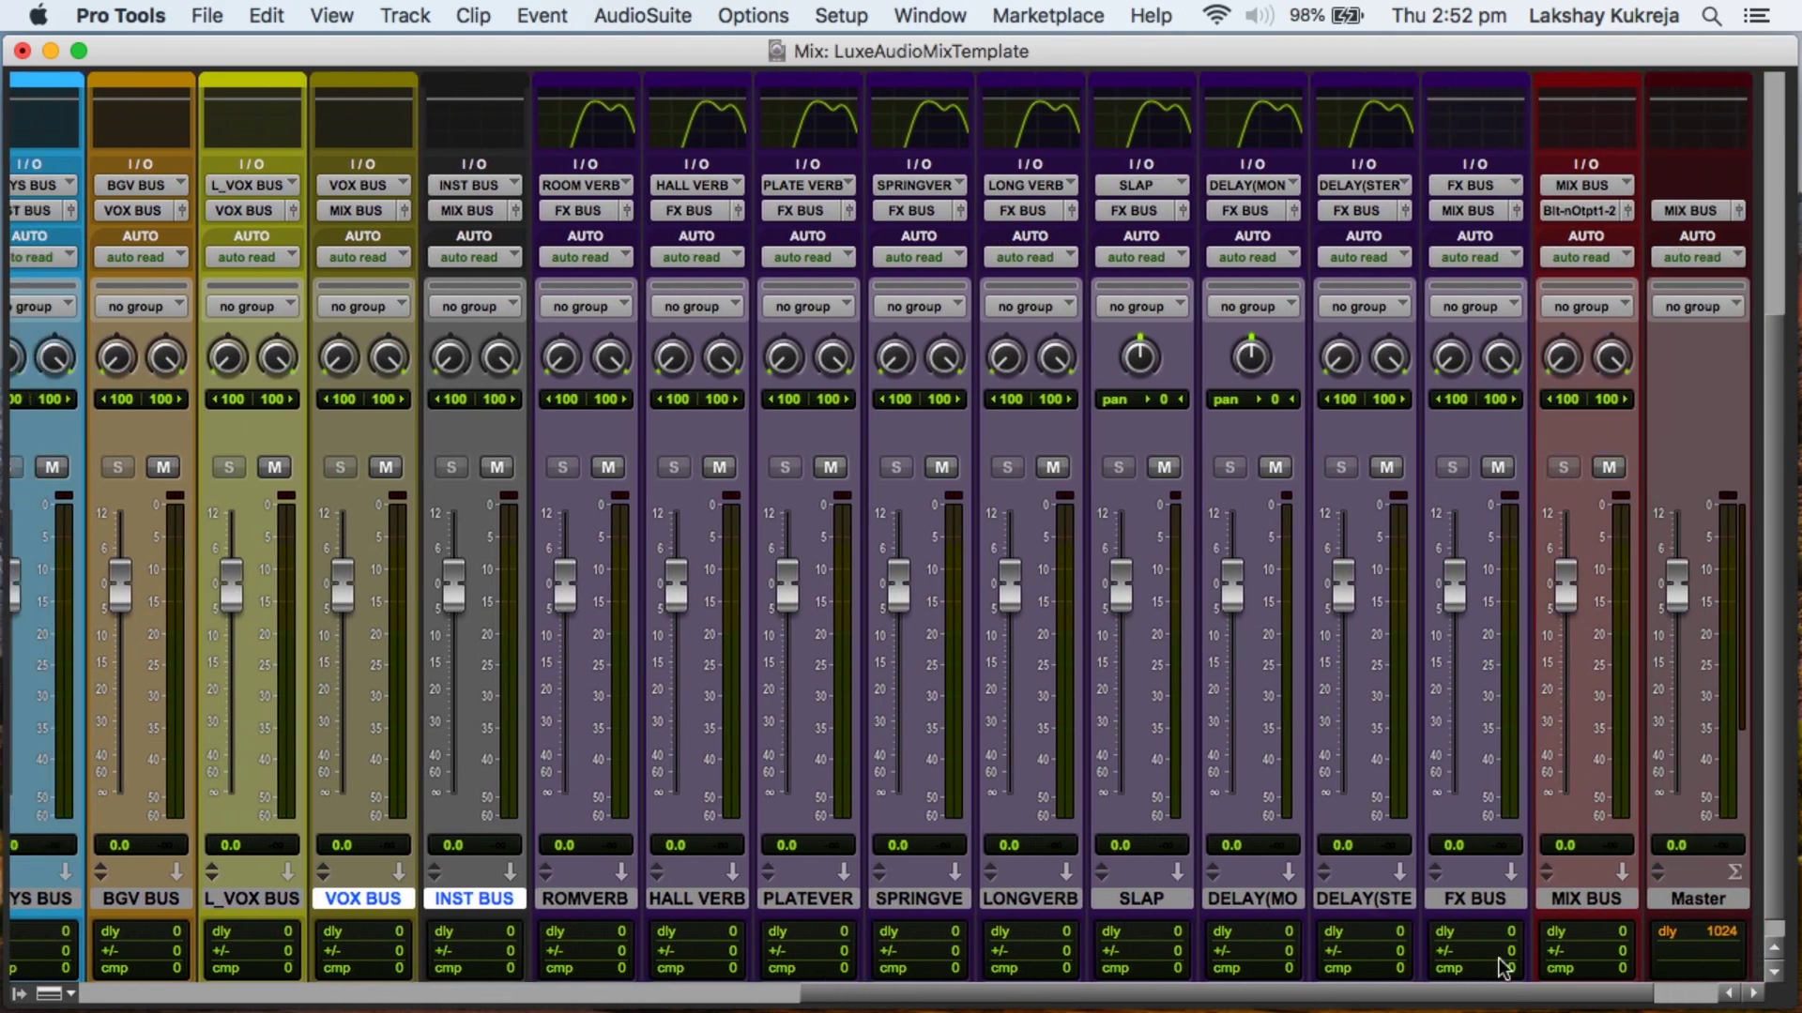
left_click(600, 899)
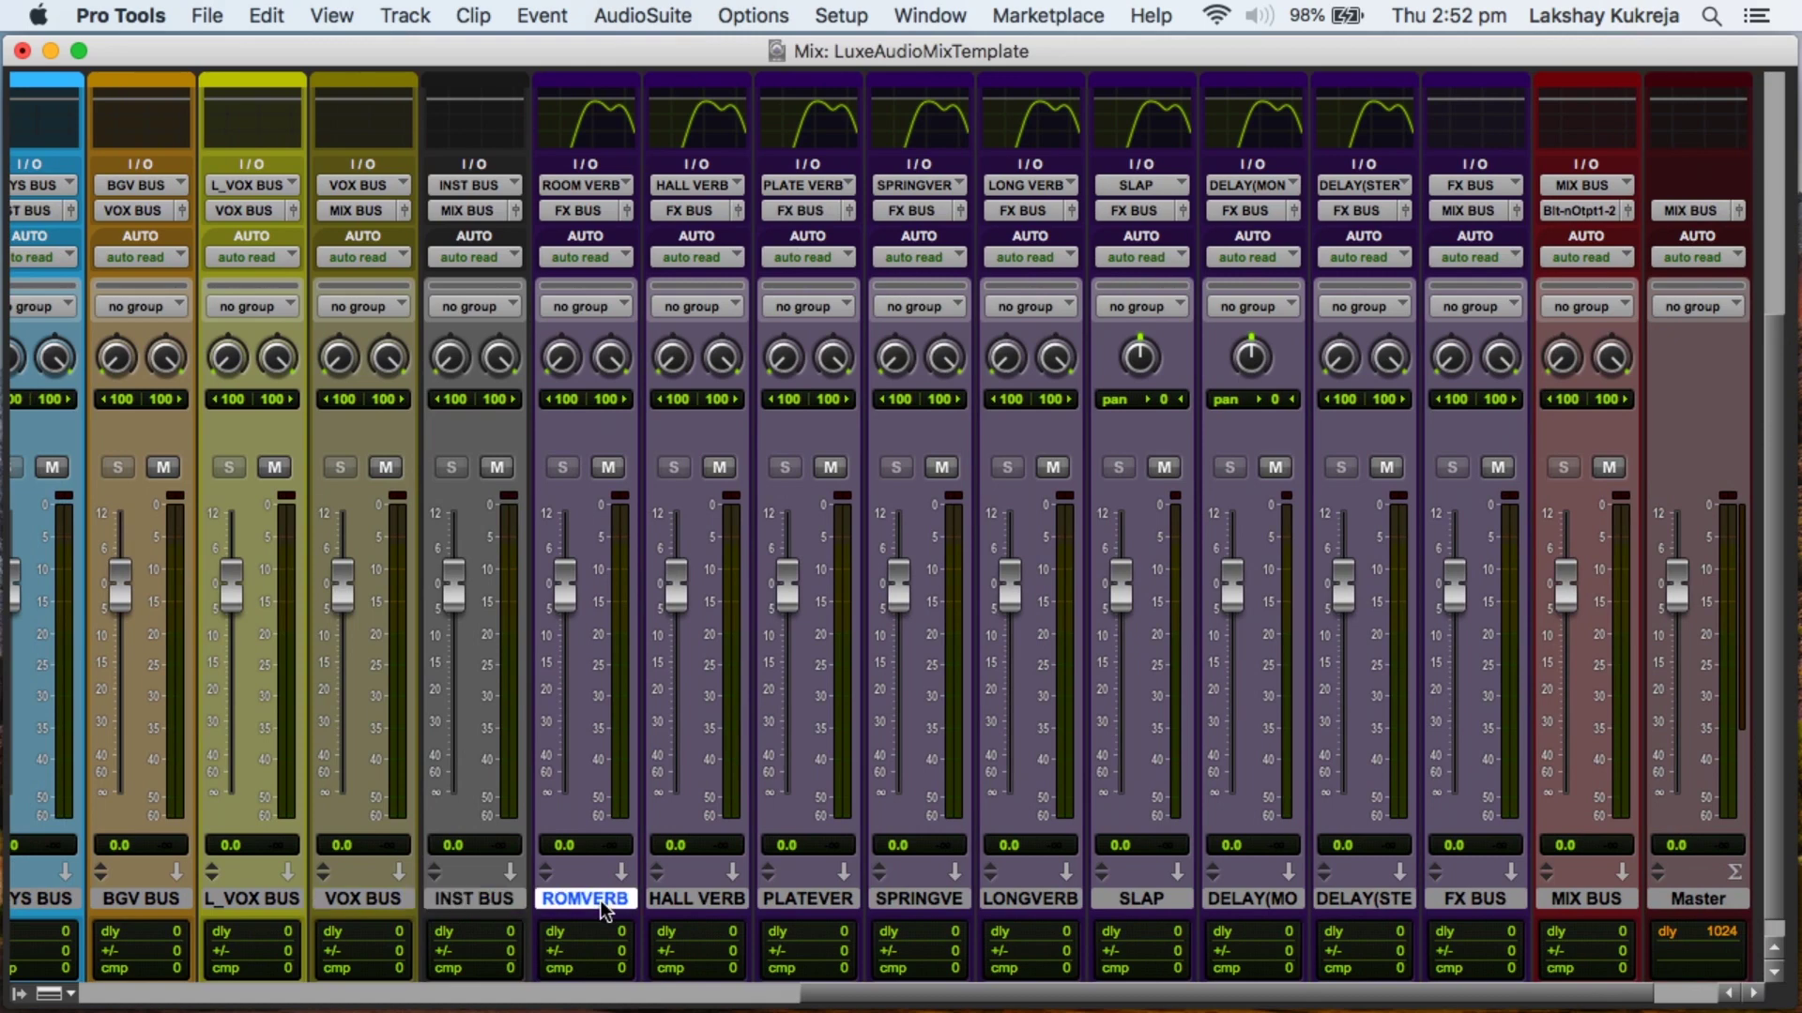
left_click(1392, 901, "shift")
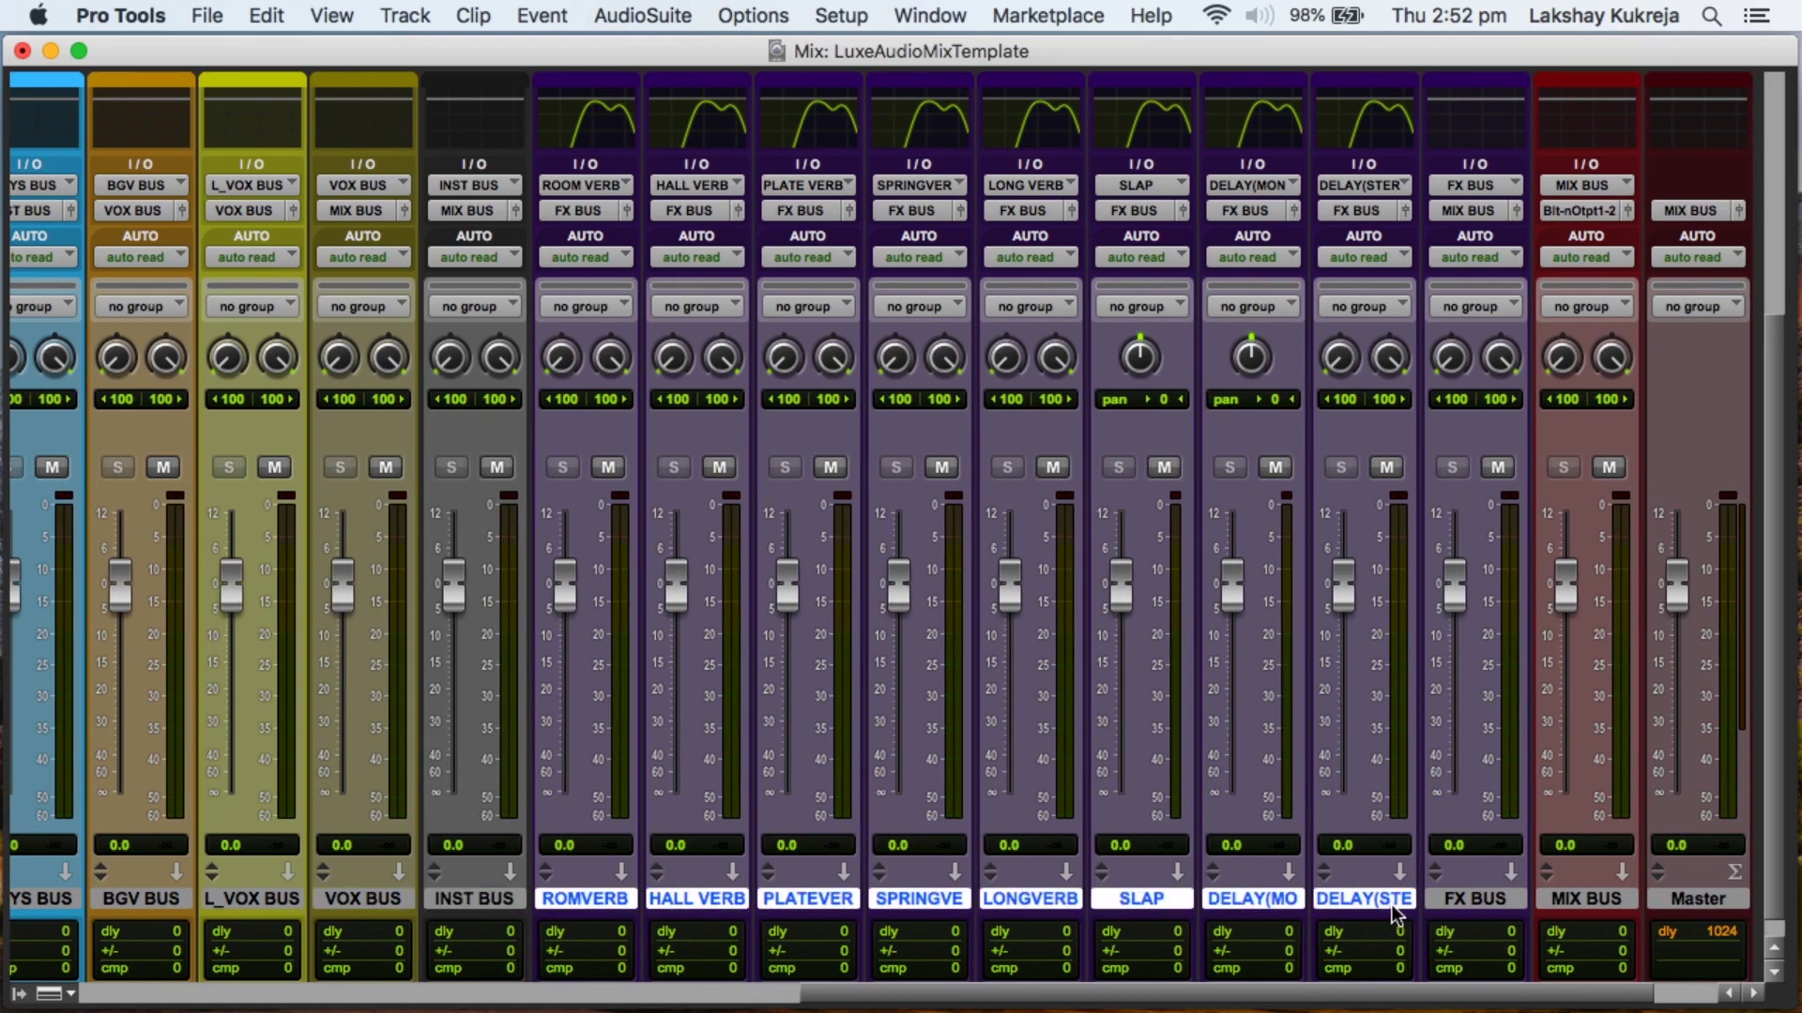
Inspect ROOM VERB's EQ3 and the D-Verb and SpringRvrb plugins on each reverb aux.
scroll(1398, 913, "up", 5)
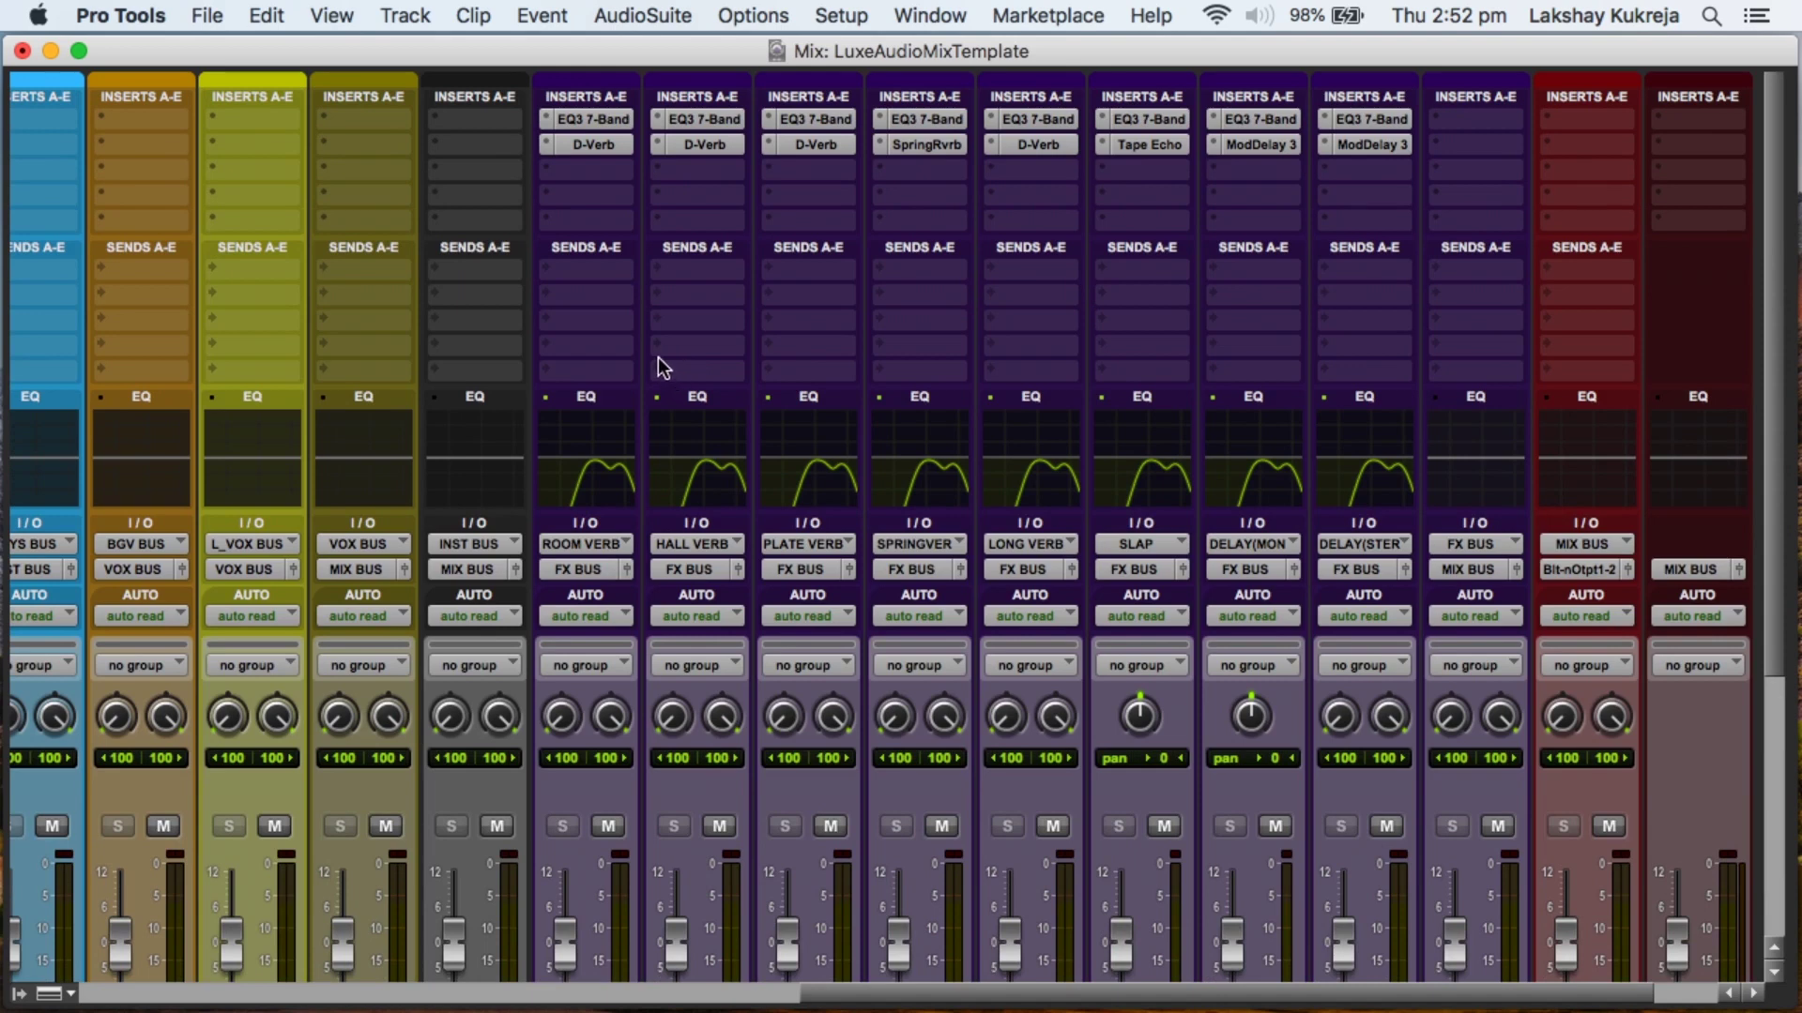
left_click(582, 118)
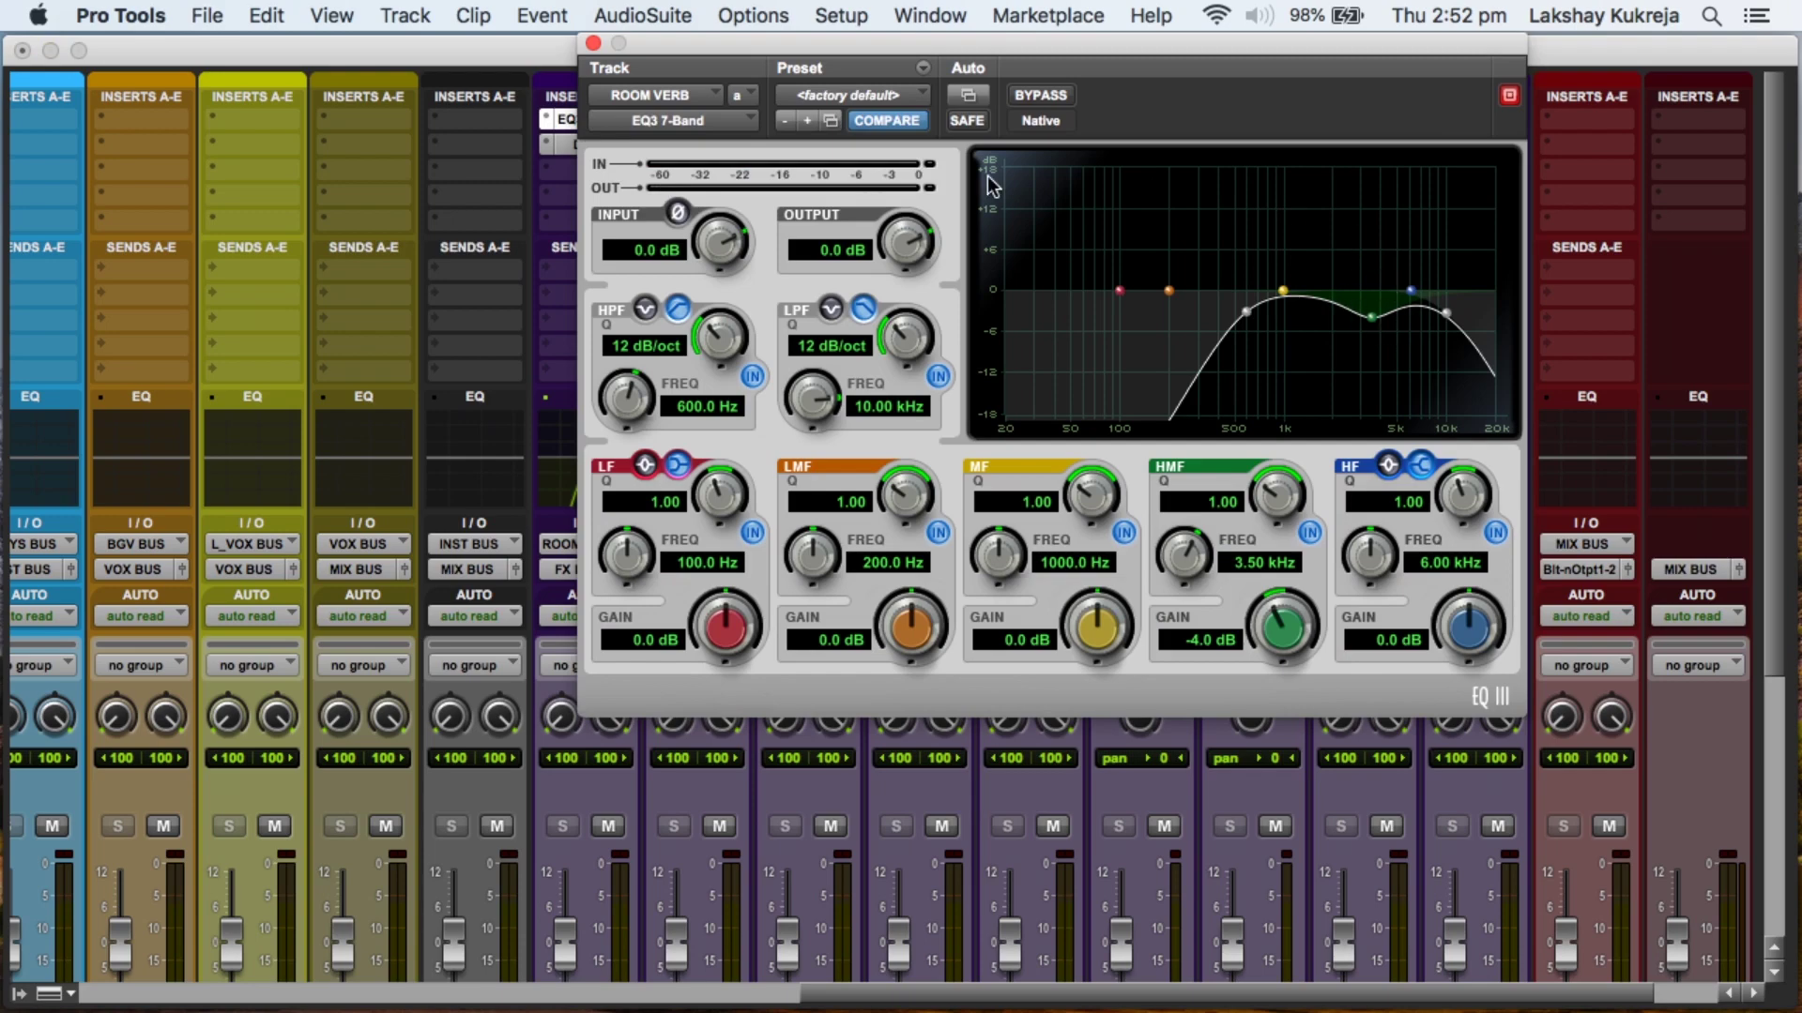
left_click(593, 43)
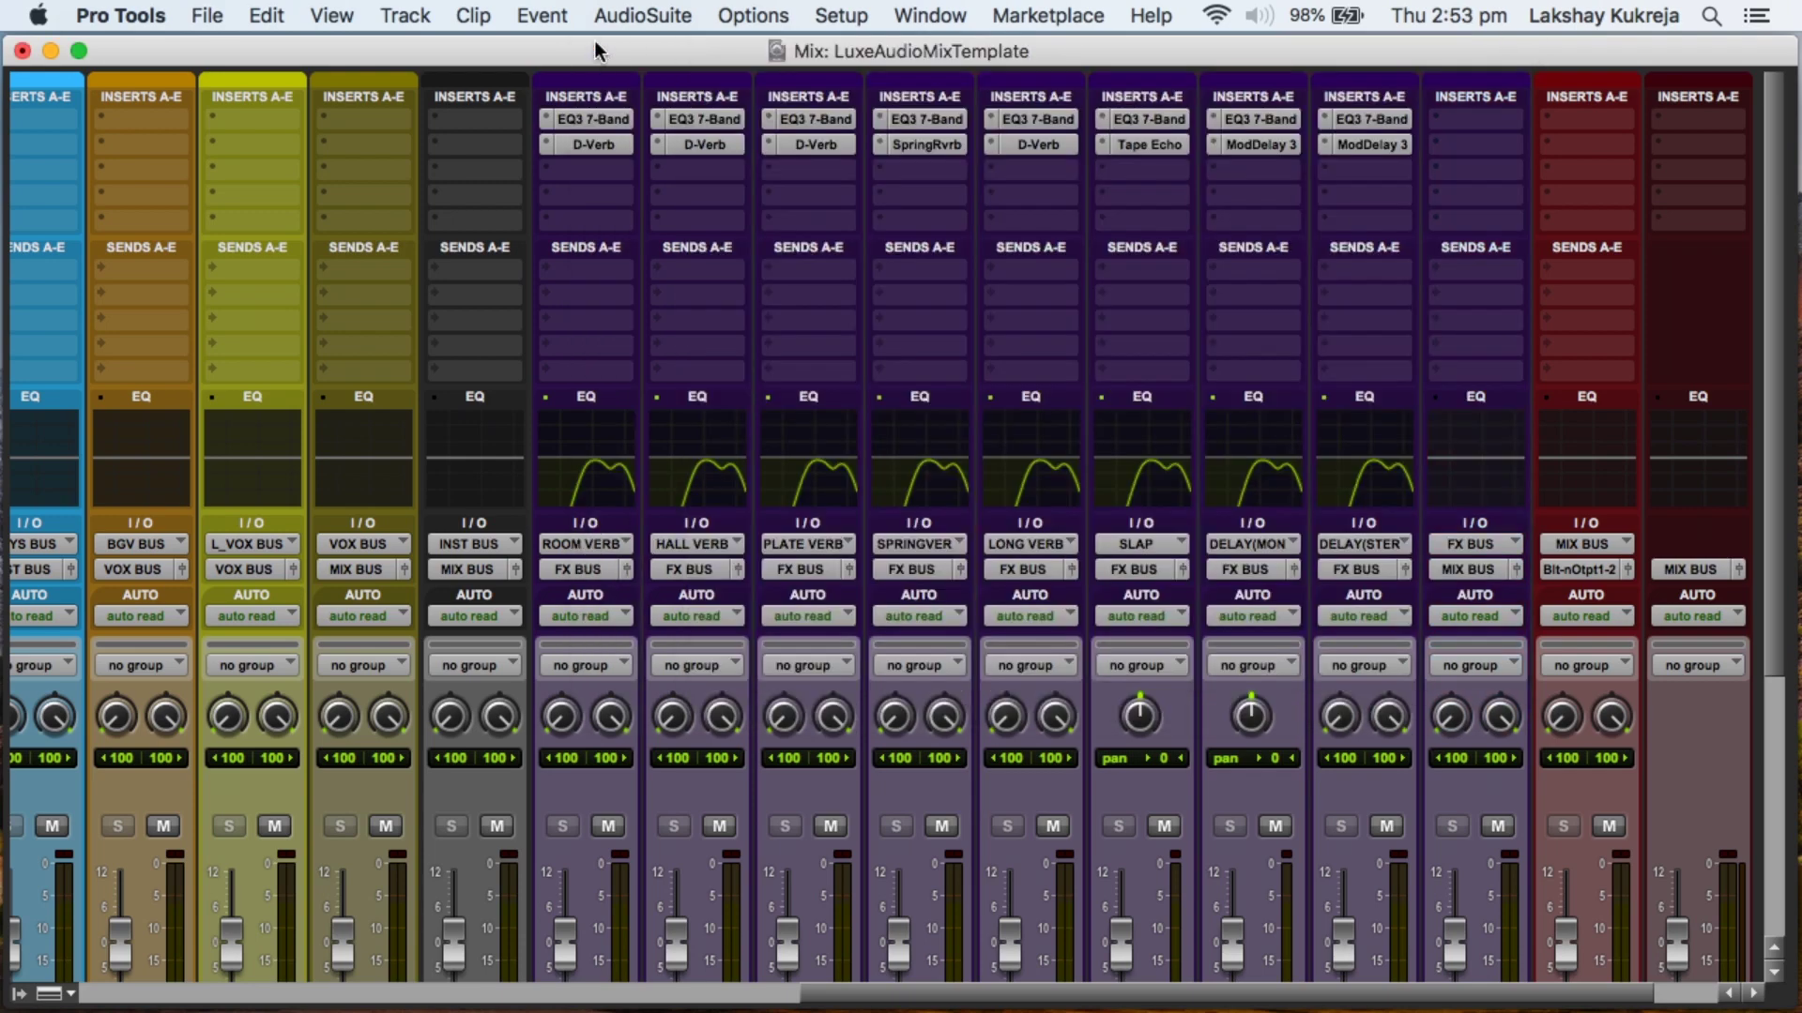
left_click(594, 145)
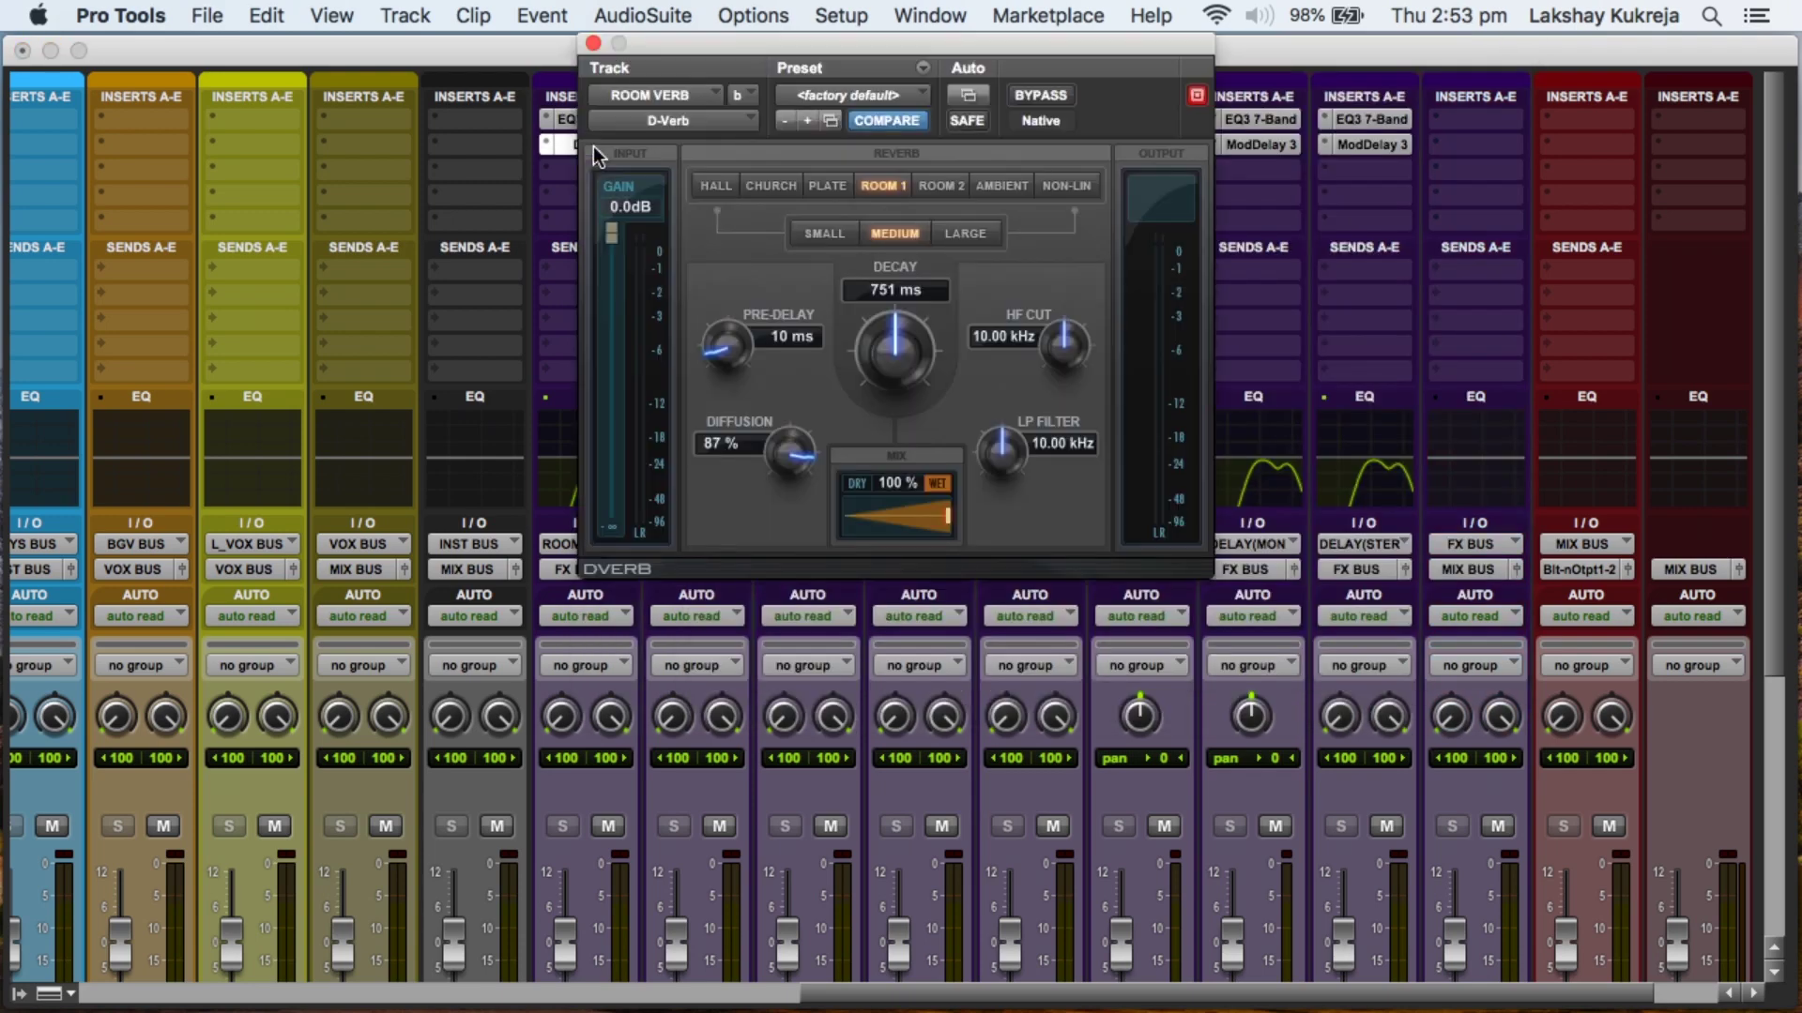
left_click(593, 43)
left_click(706, 144)
left_click(593, 43)
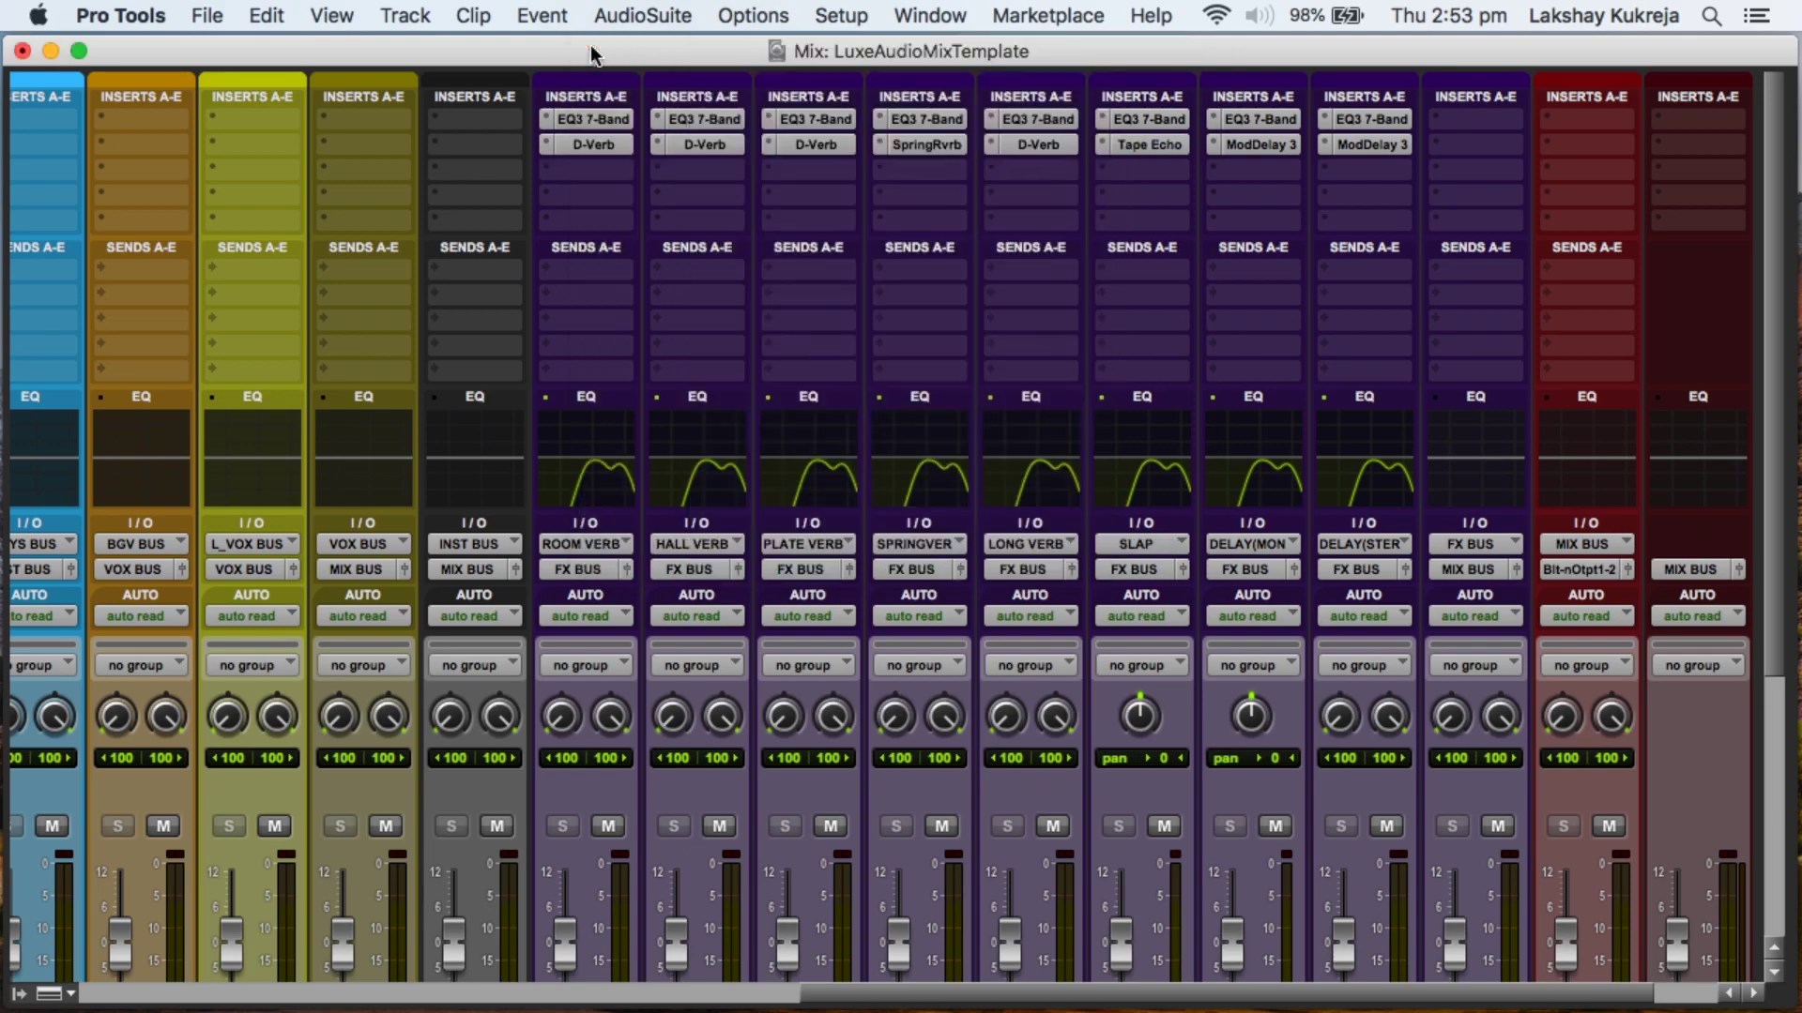
left_click(830, 149)
left_click(593, 43)
left_click(925, 144)
left_click(593, 43)
left_click(1040, 144)
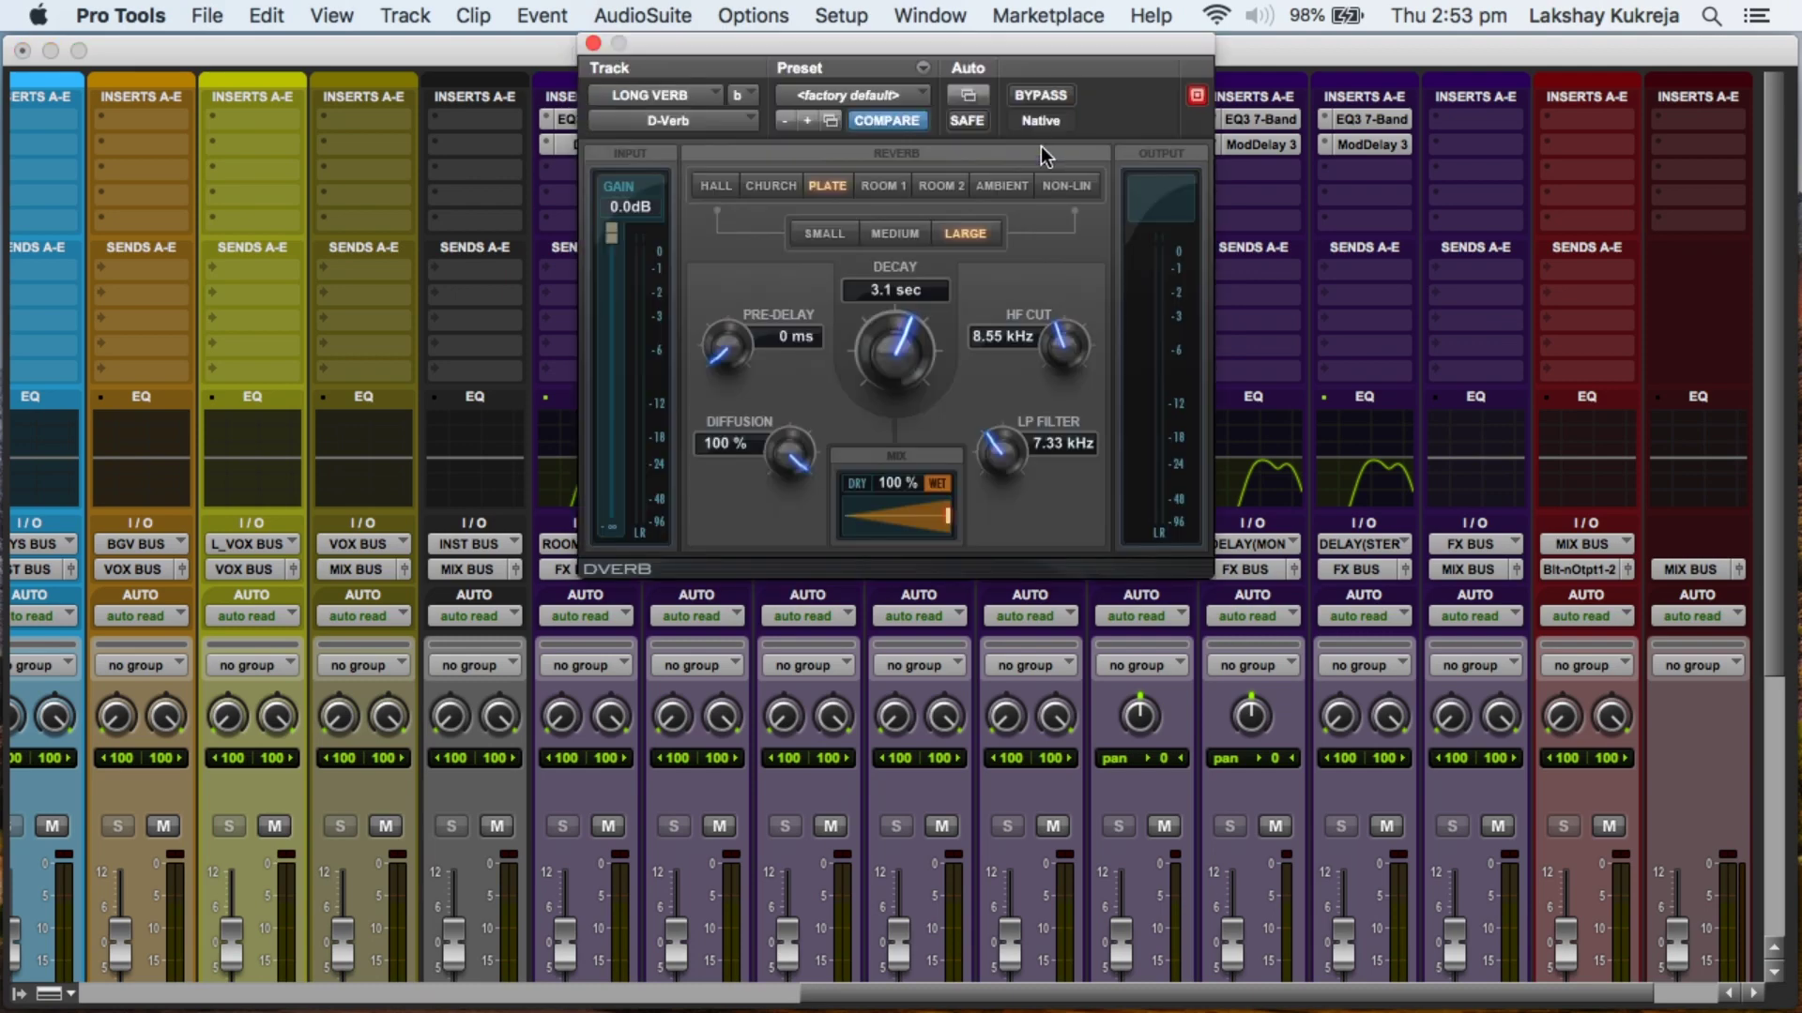
left_click(593, 43)
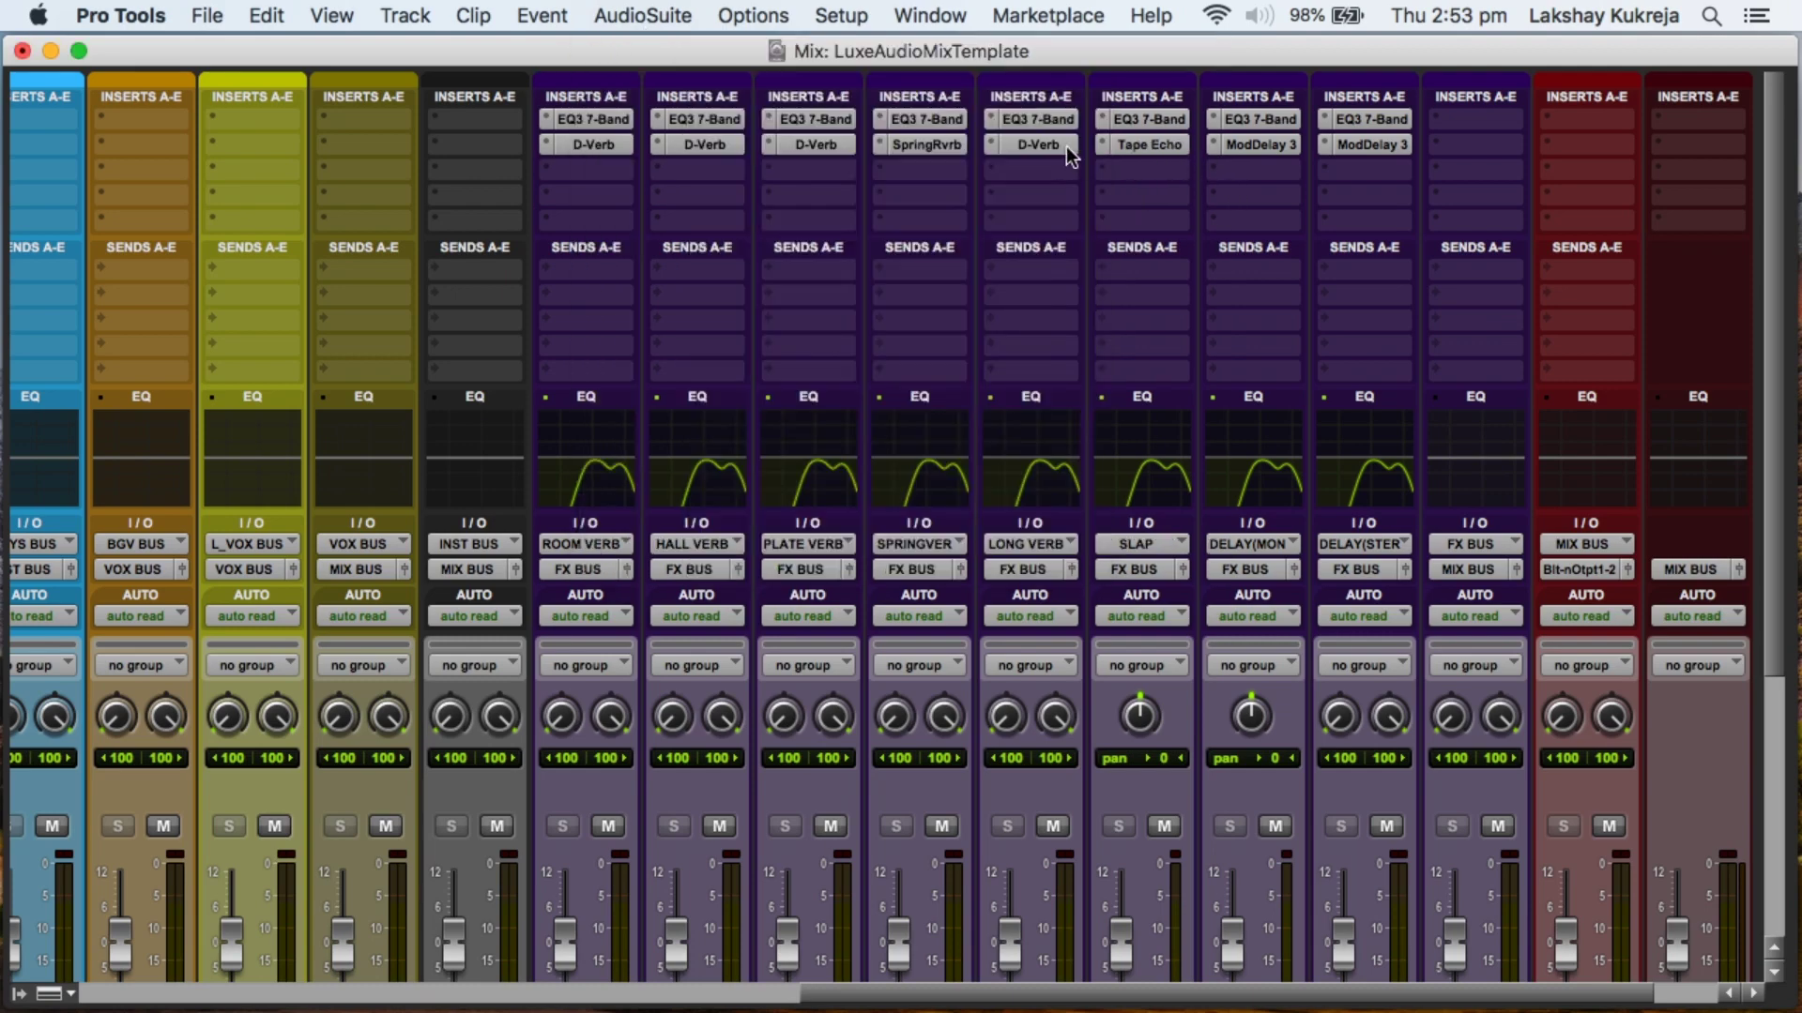
Inspect SLAP's Tape Echo and both DELAY tracks' ModDelay 3, then scroll down to the faders.
left_click(1155, 145)
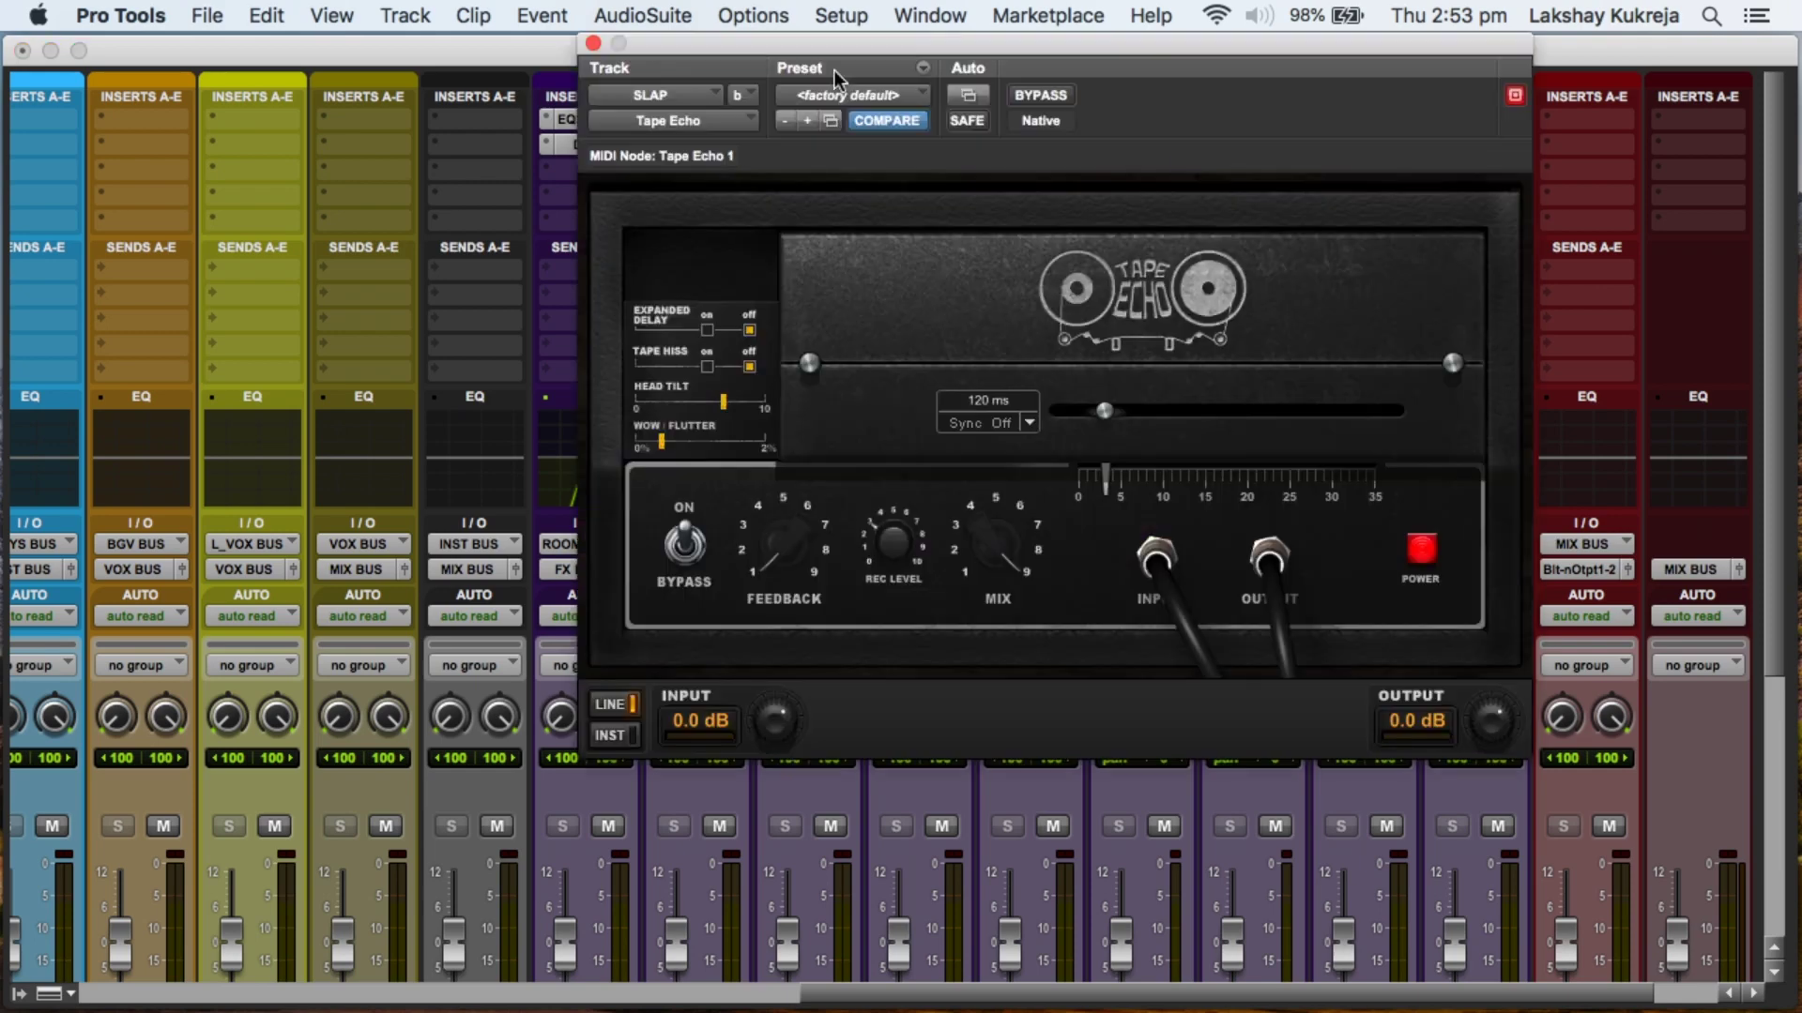
left_click(593, 44)
left_click(1281, 146)
left_click(593, 43)
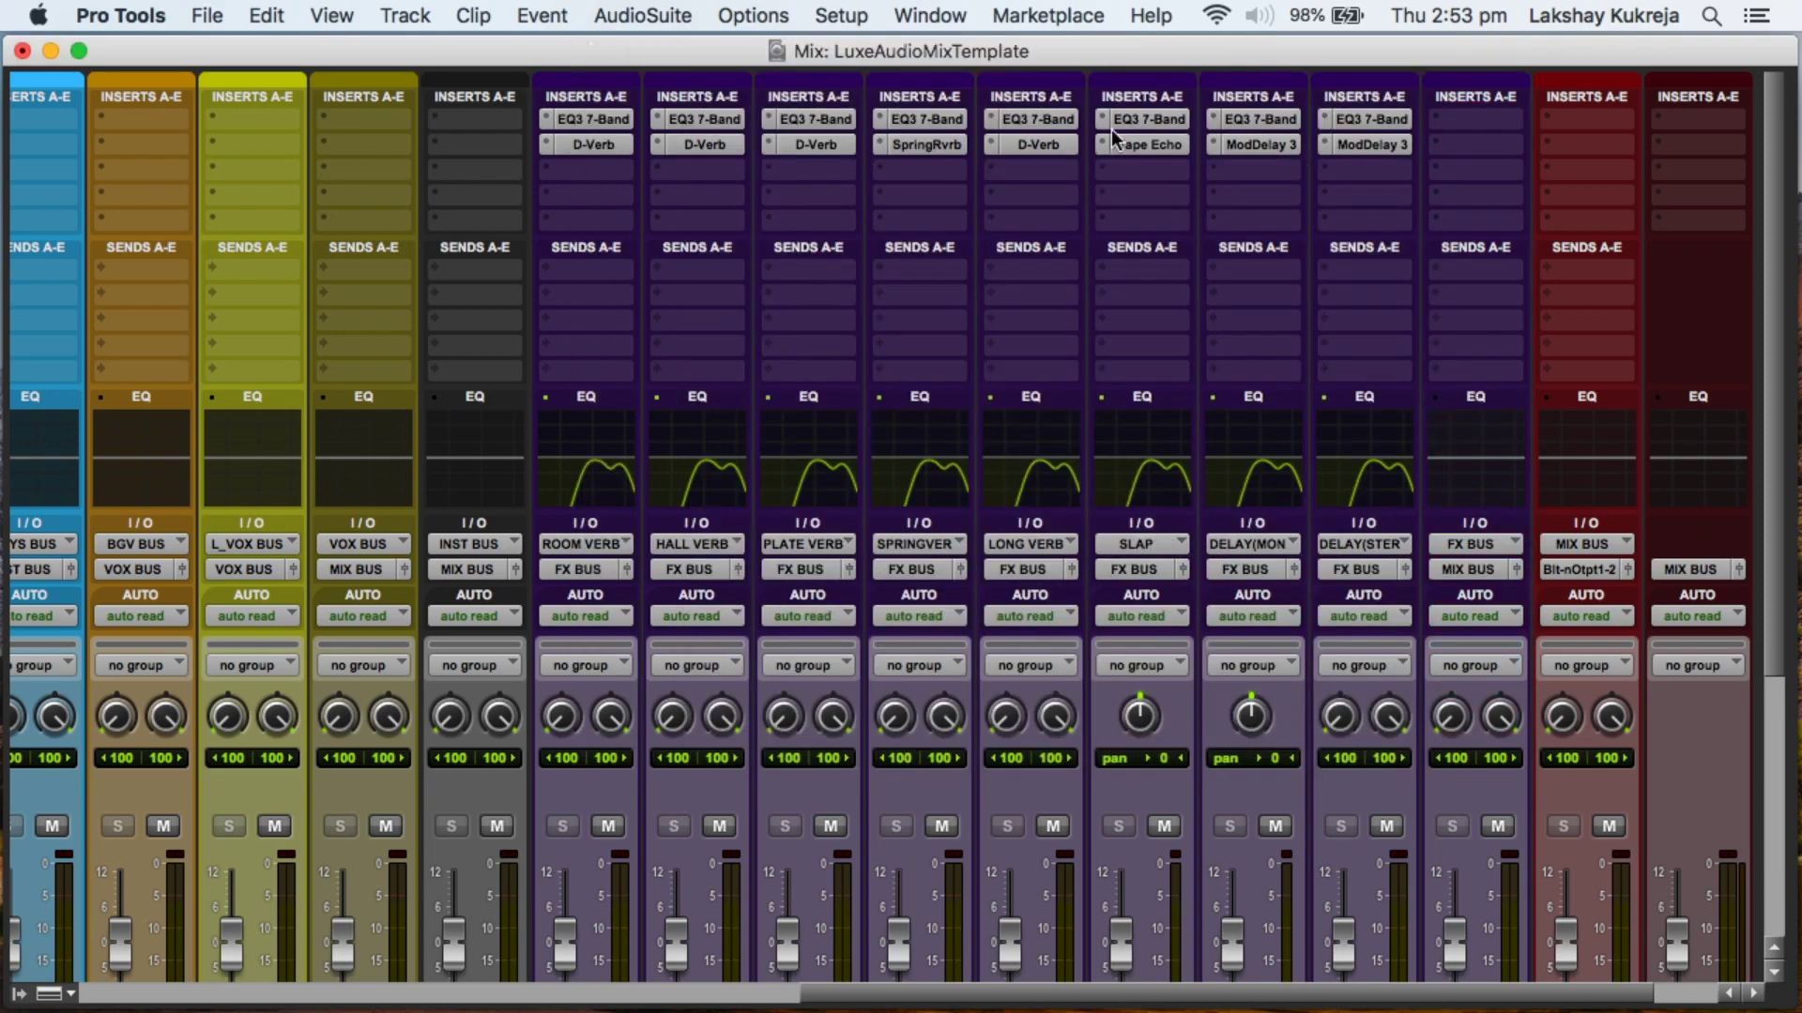
left_click(1404, 146)
left_click(593, 43)
scroll(1489, 246, "down", 5)
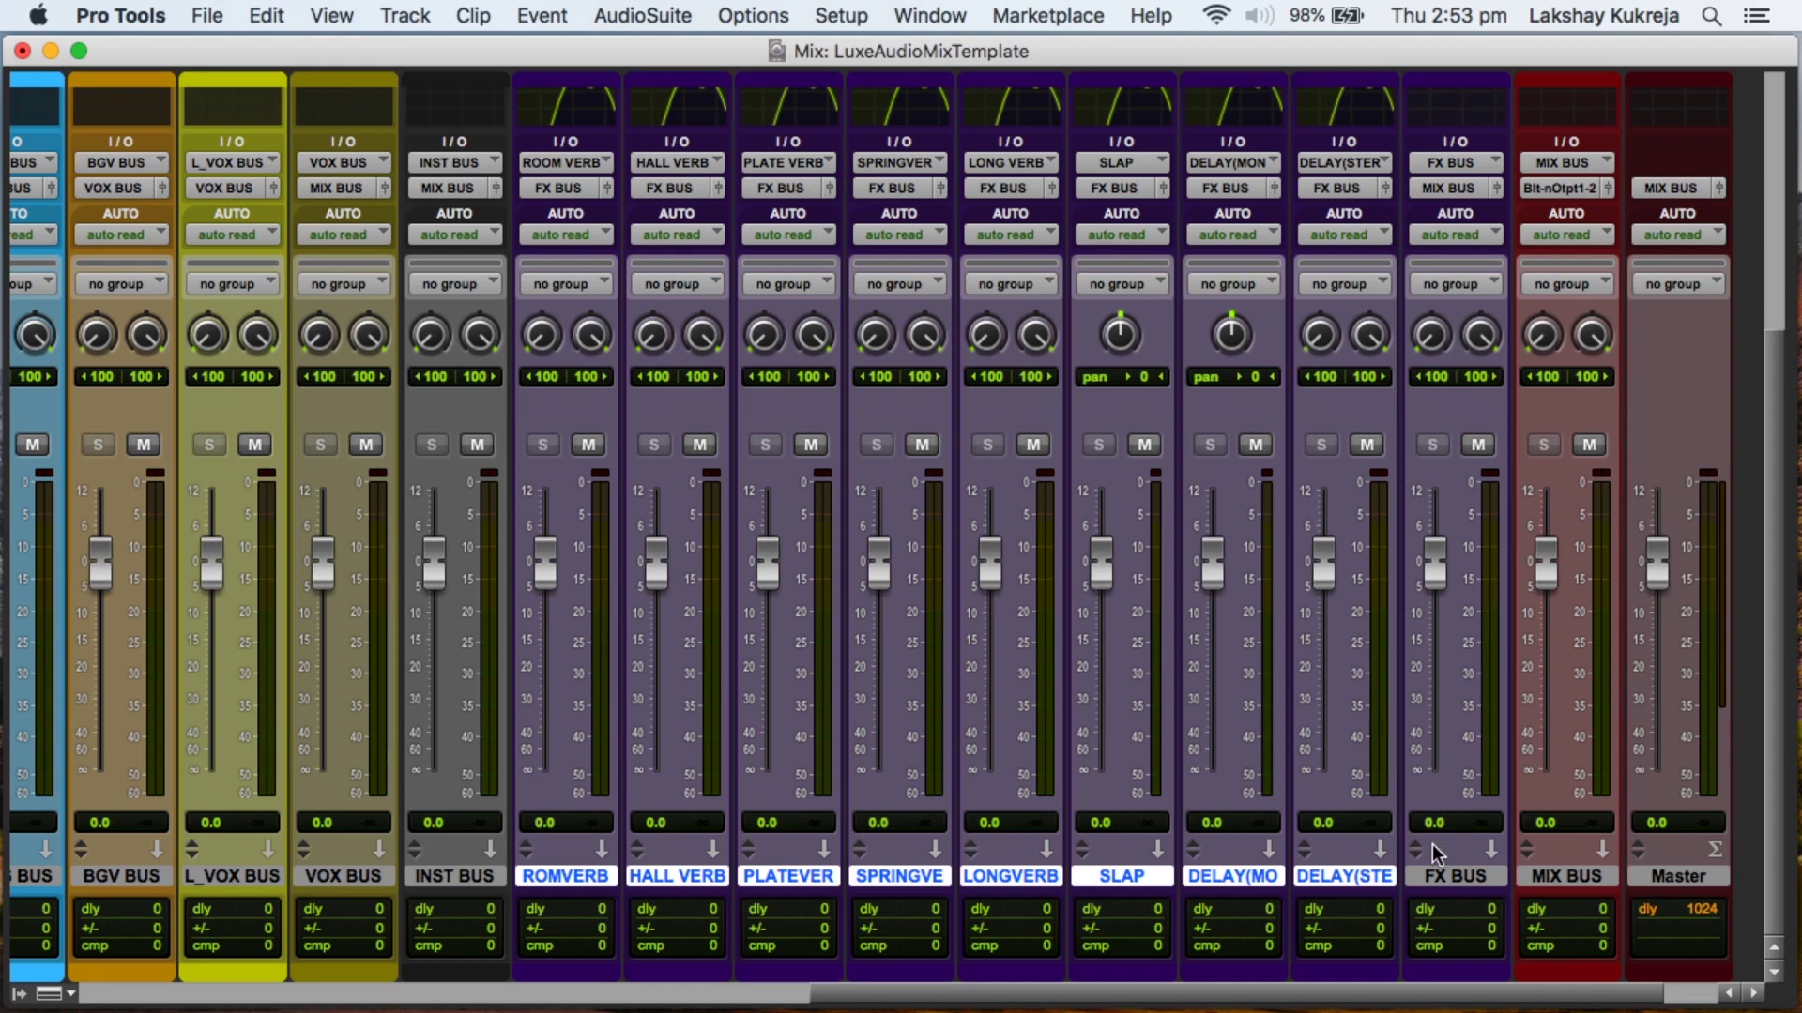
left_click(1356, 877)
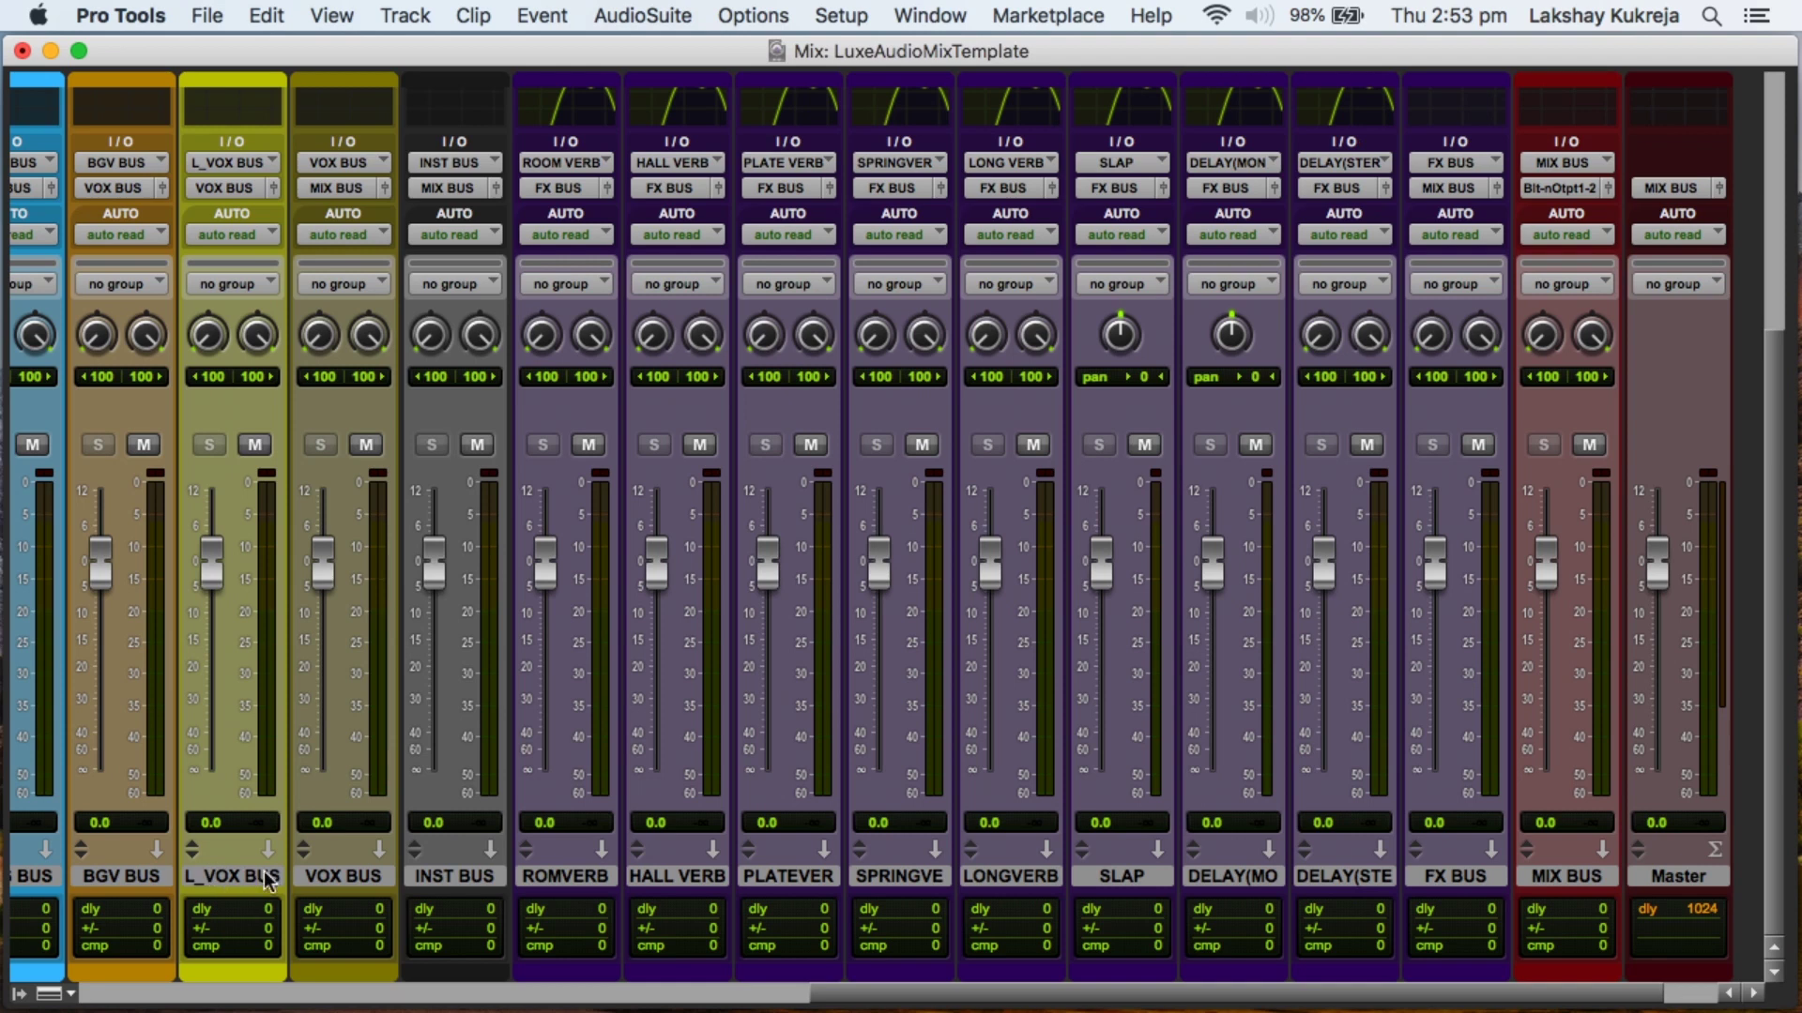
left_click(342, 876)
left_click(488, 878, "shift")
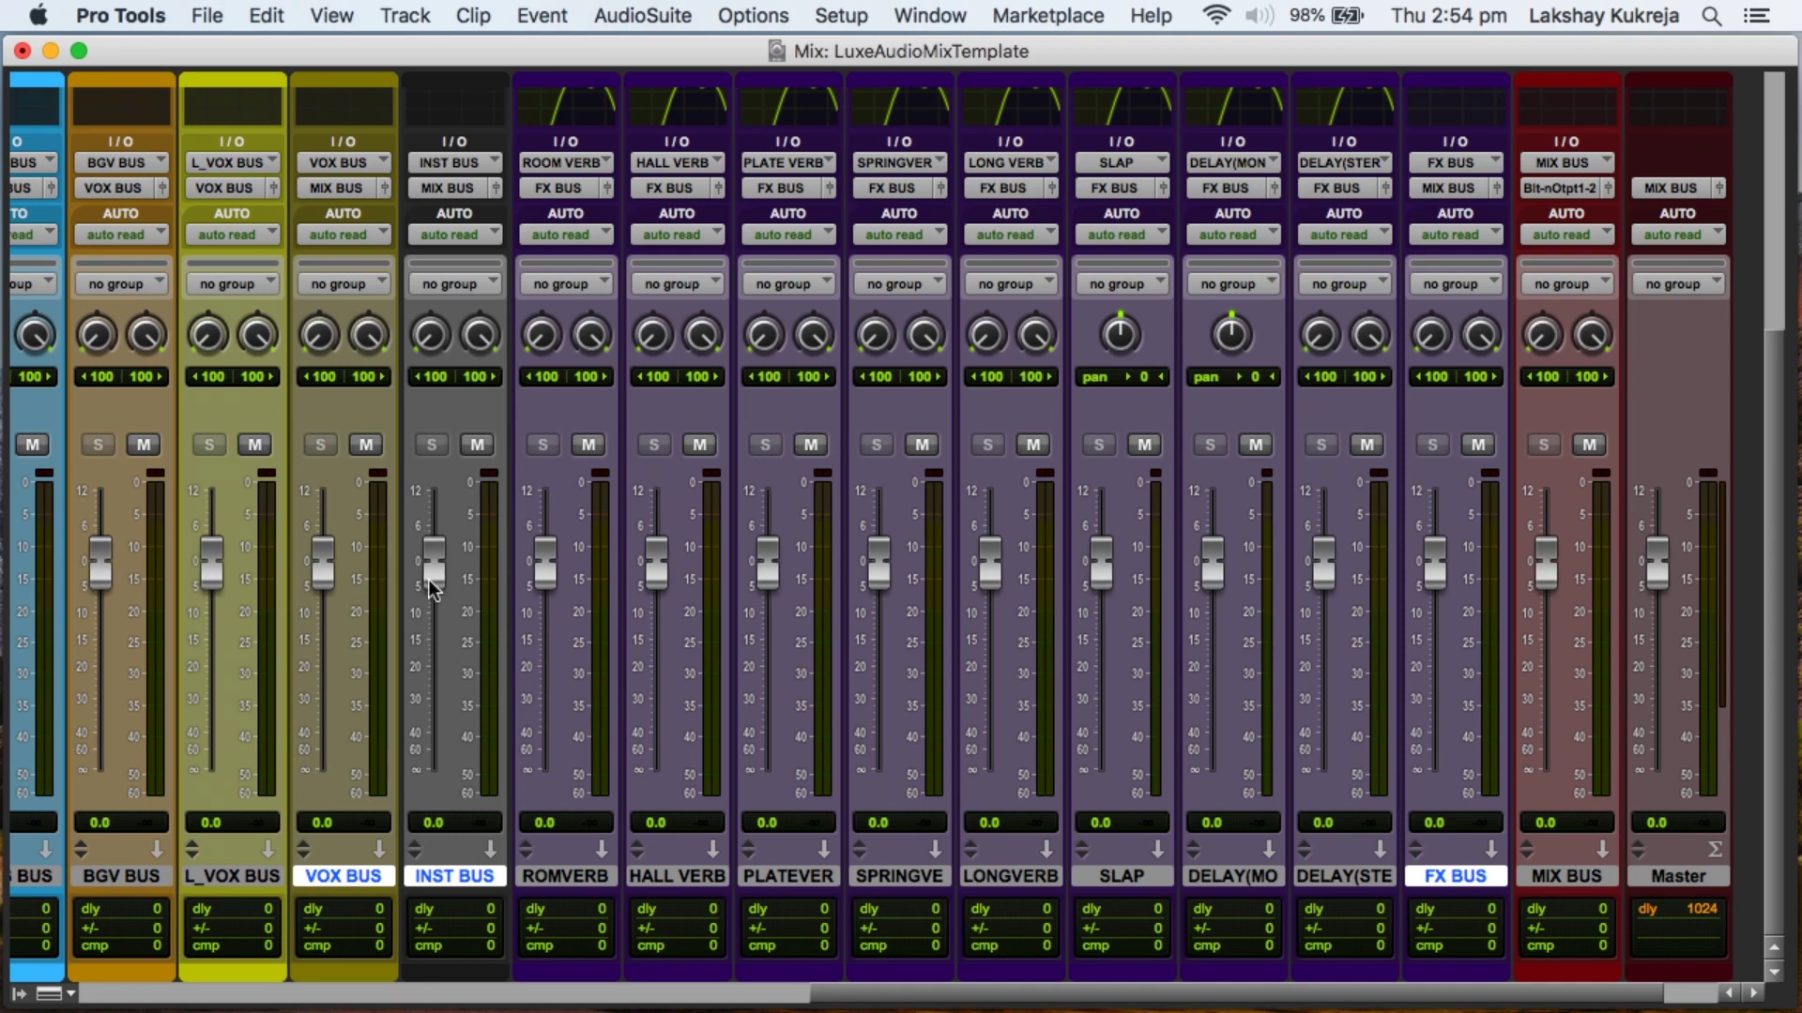
left_click_drag(430, 567, 323, 554)
left_click_drag(433, 546, 431, 572)
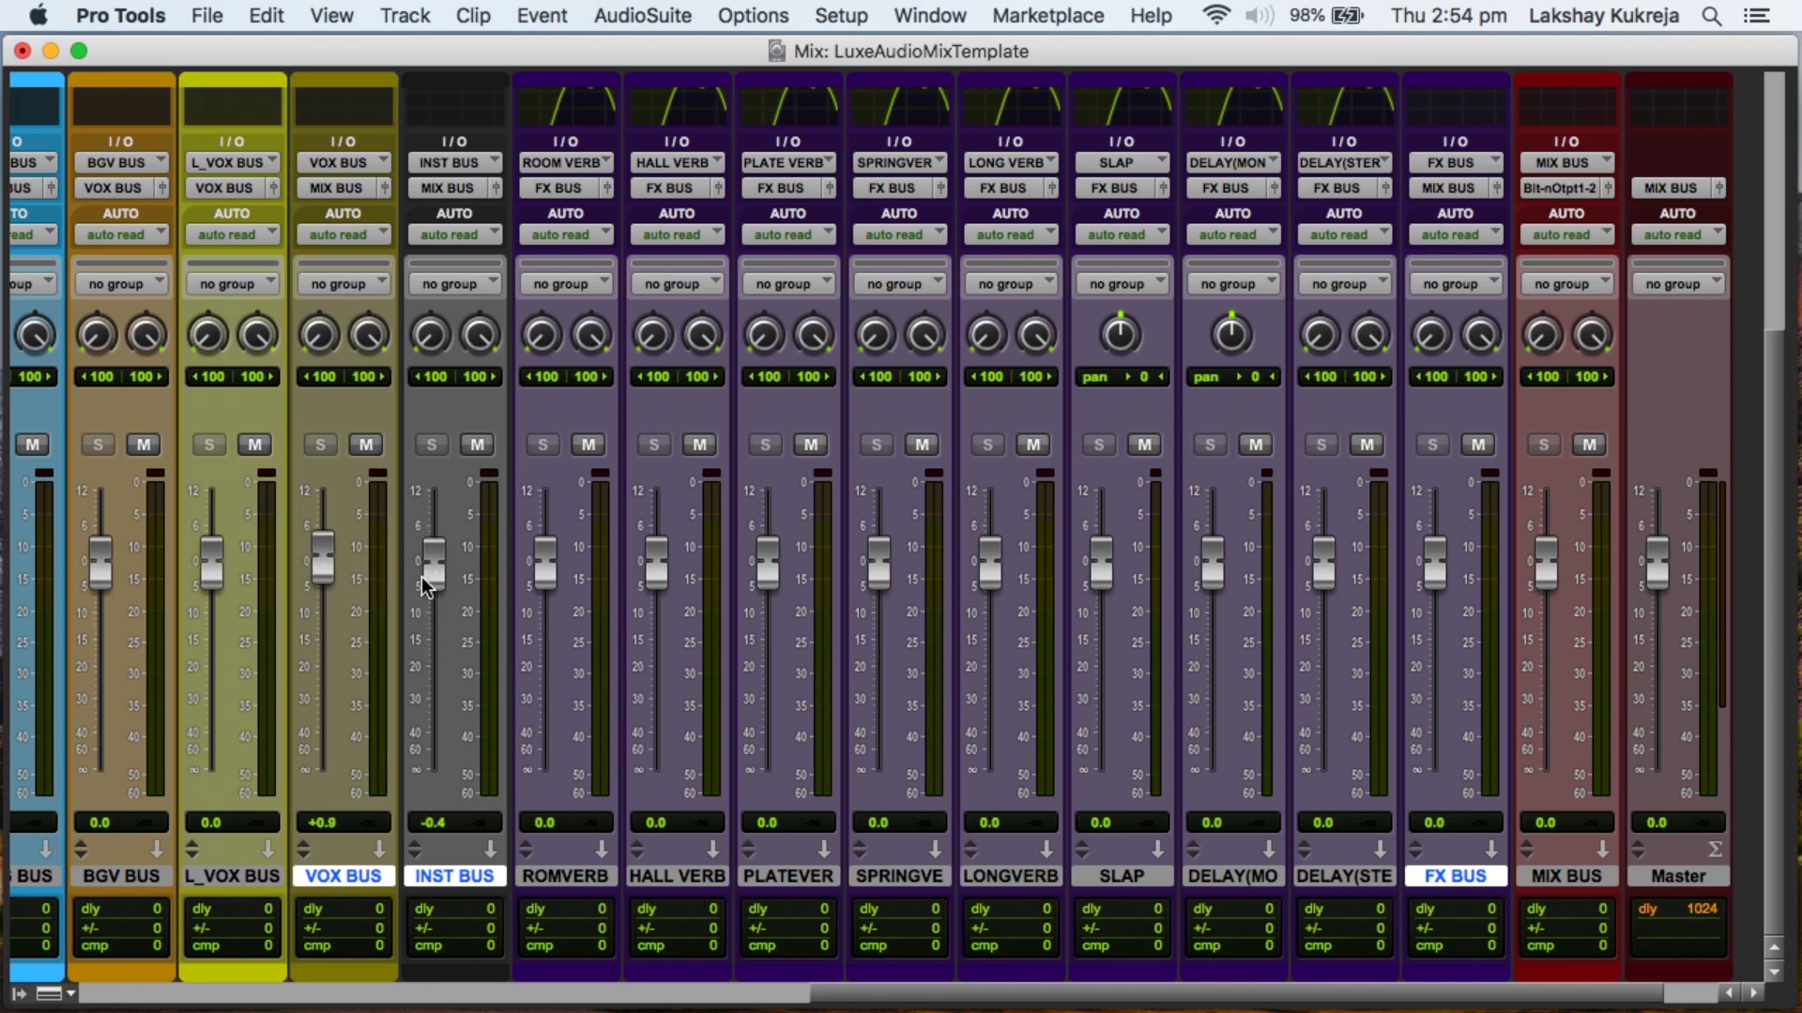
mouse_move(1435, 564)
left_mouse_down()
mouse_move(1438, 624)
mouse_move(1441, 584)
left_mouse_up()
left_click(1438, 580, "alt")
left_click(322, 561, "alt")
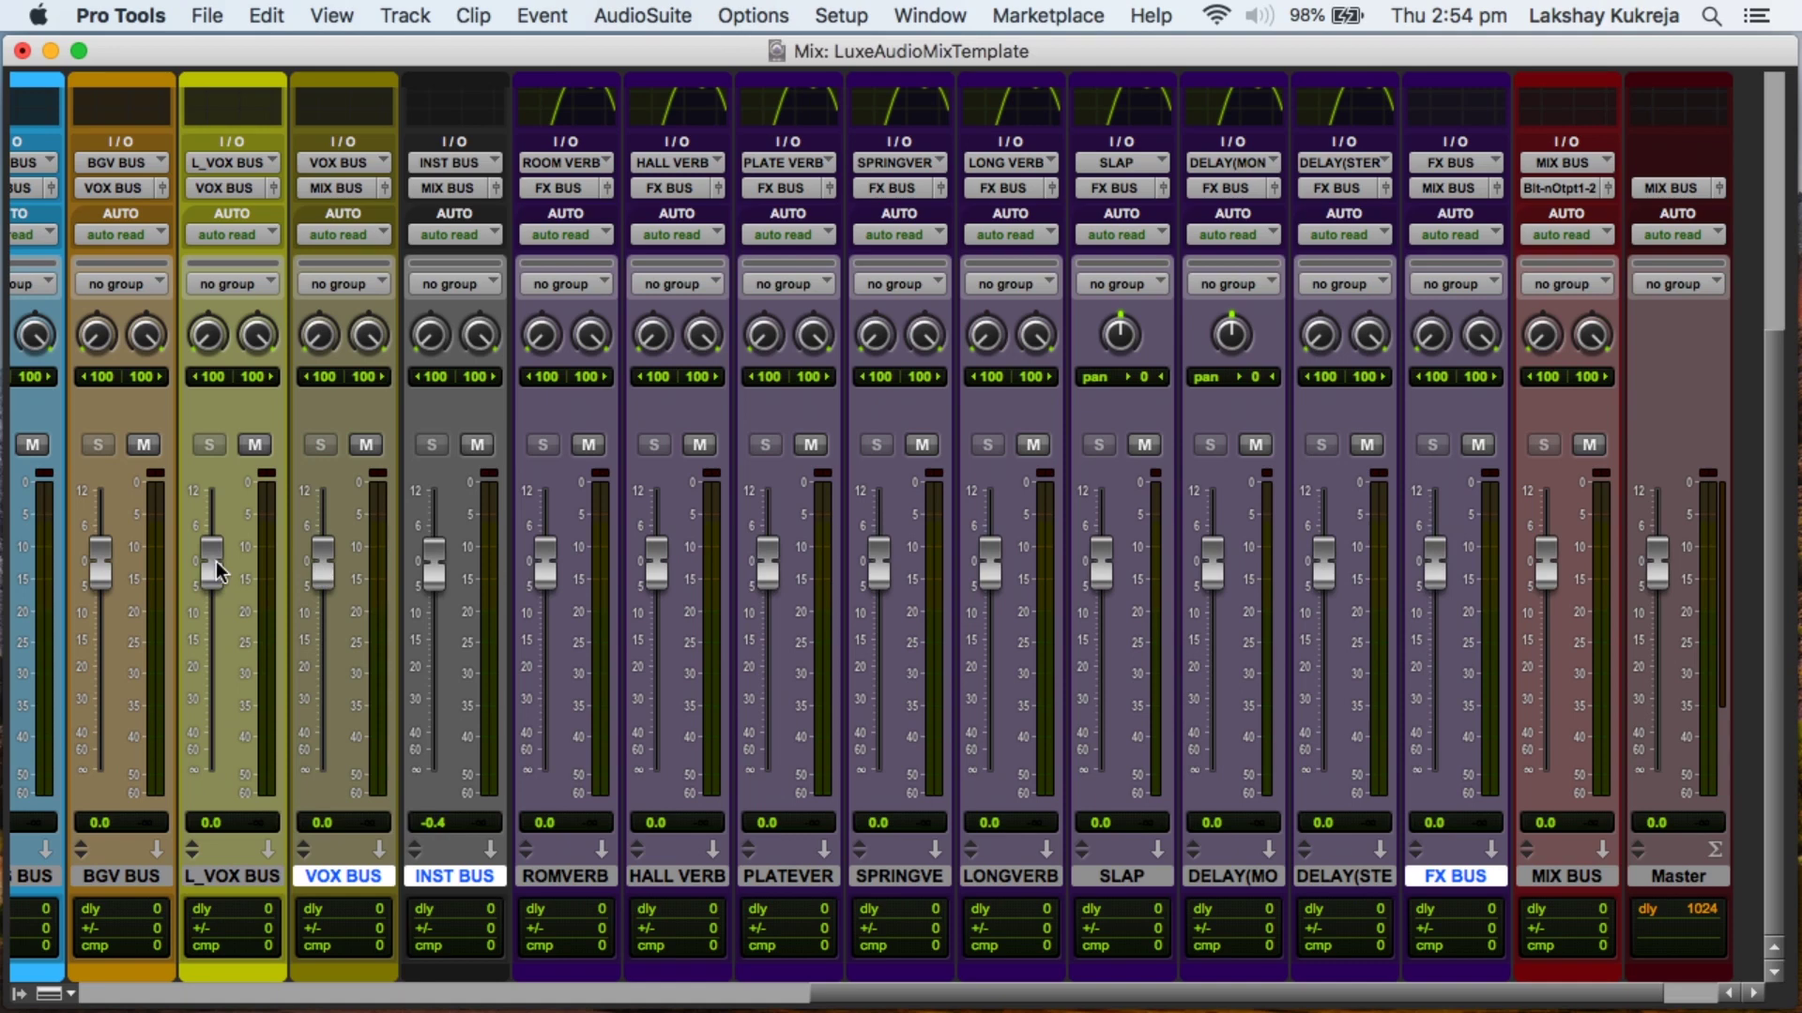
left_click(432, 564, "alt")
Enable Inserts F-J on every mixer strip via the view options menu.
scroll(1598, 864, "up", 5)
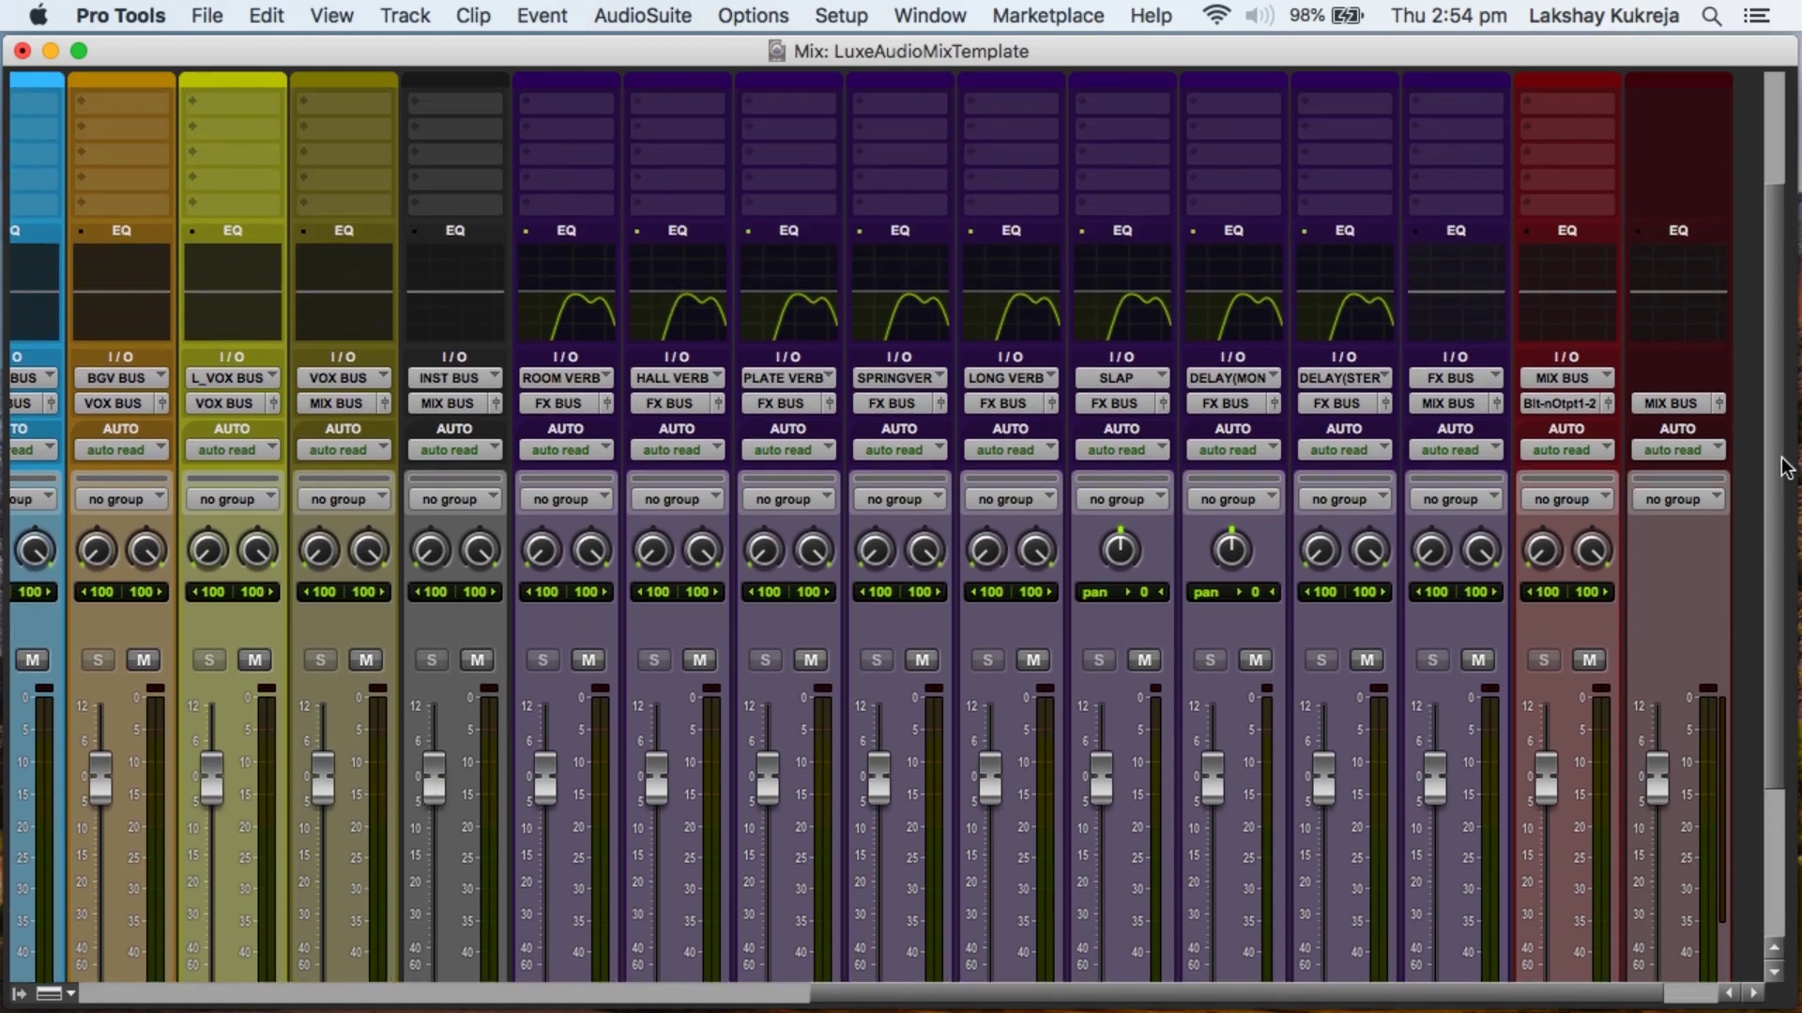
scroll(1672, 804, "down", 5)
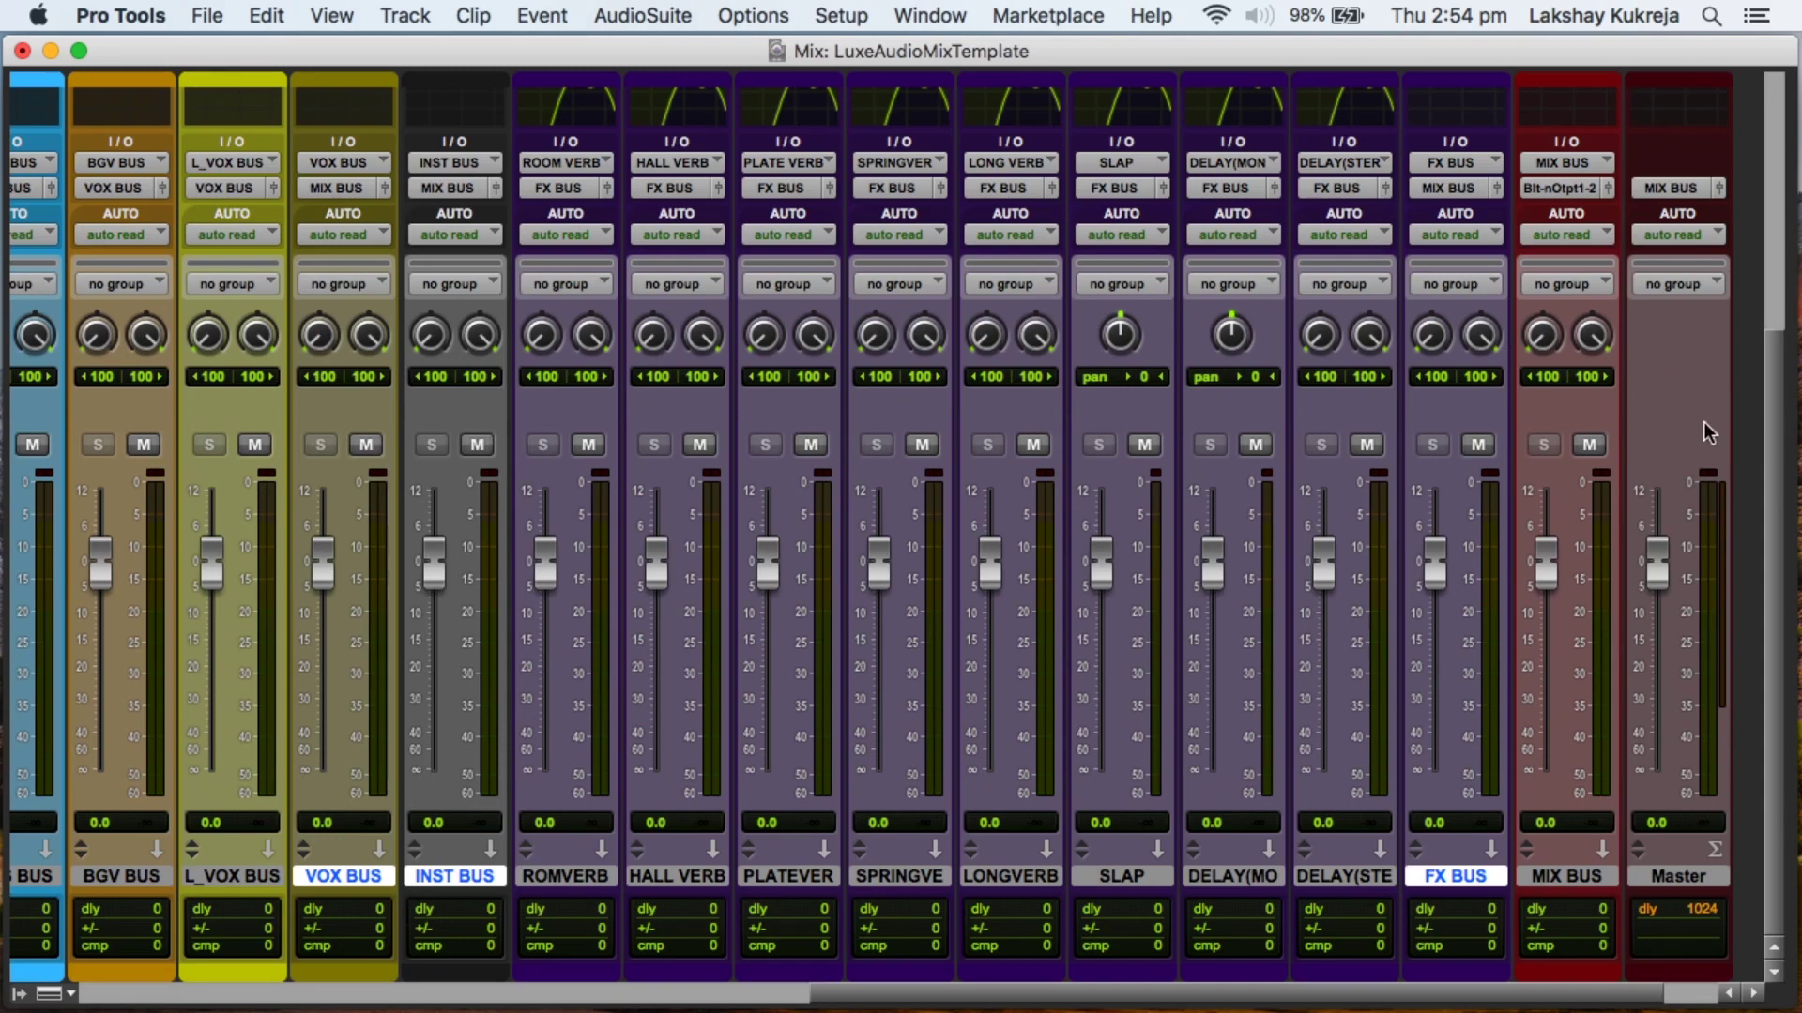
scroll(1719, 555, "up", 3)
scroll(1674, 330, "up", 5)
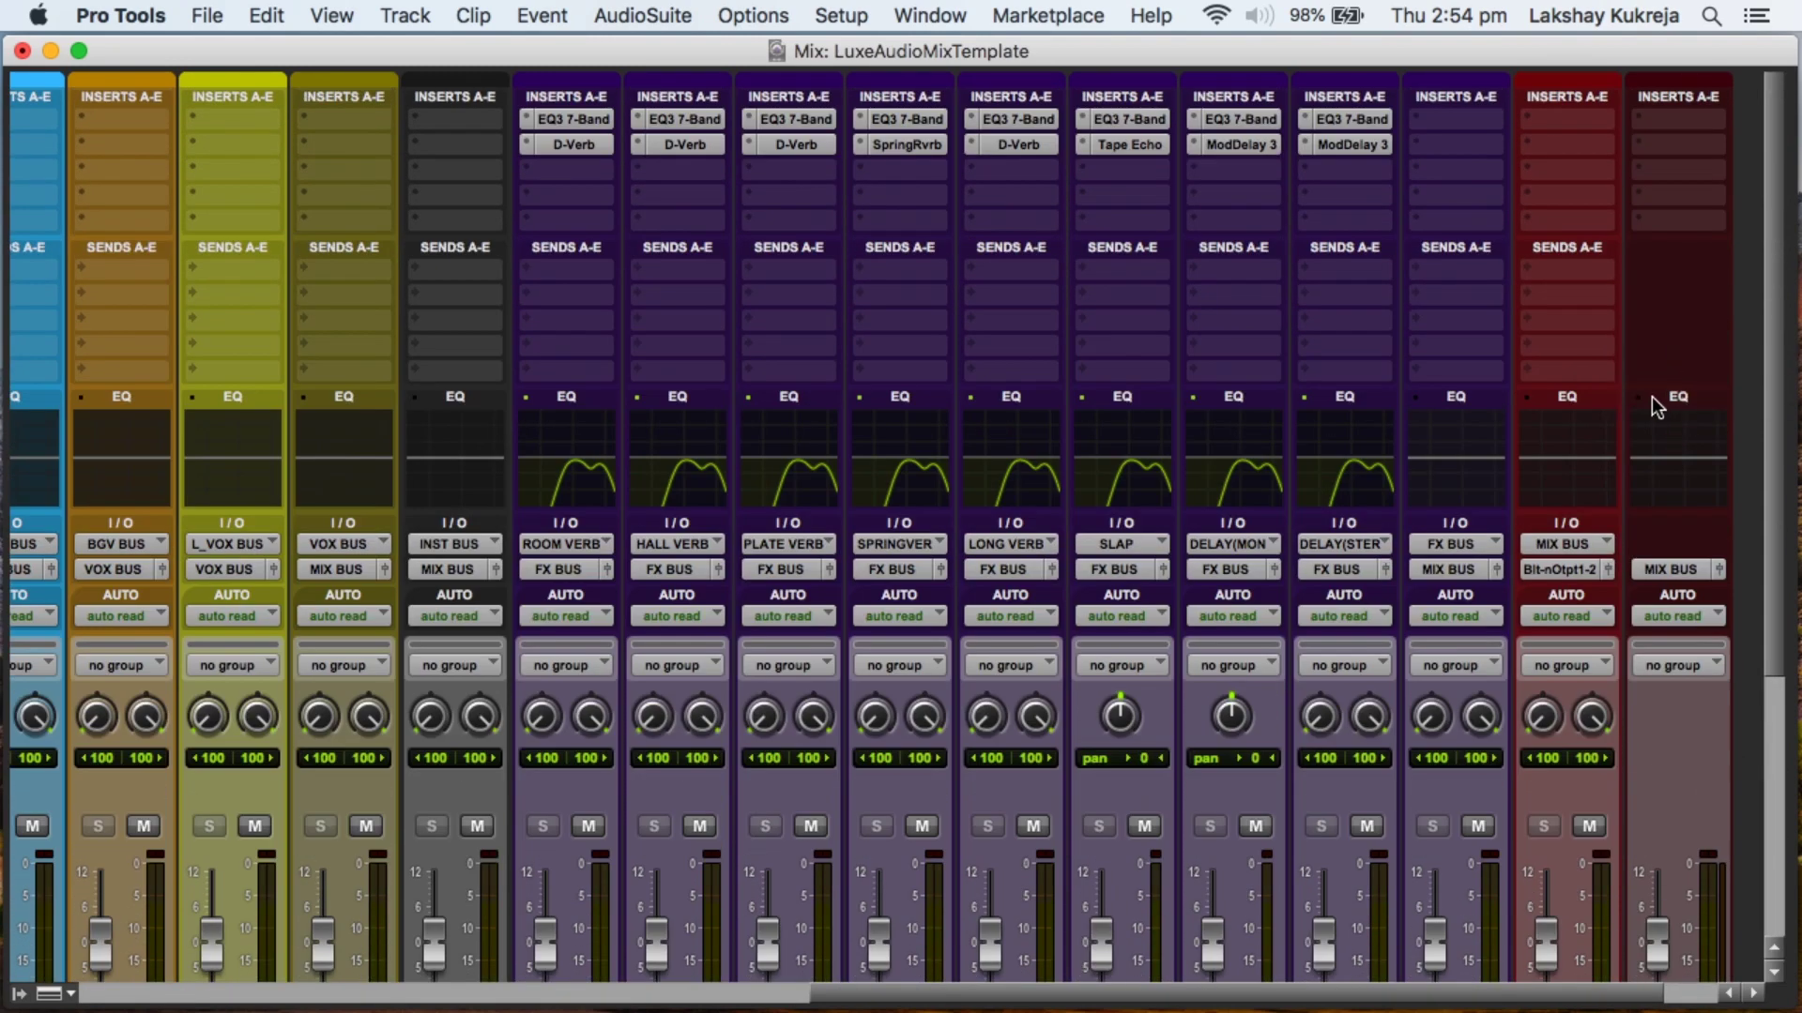
right_click(1652, 396)
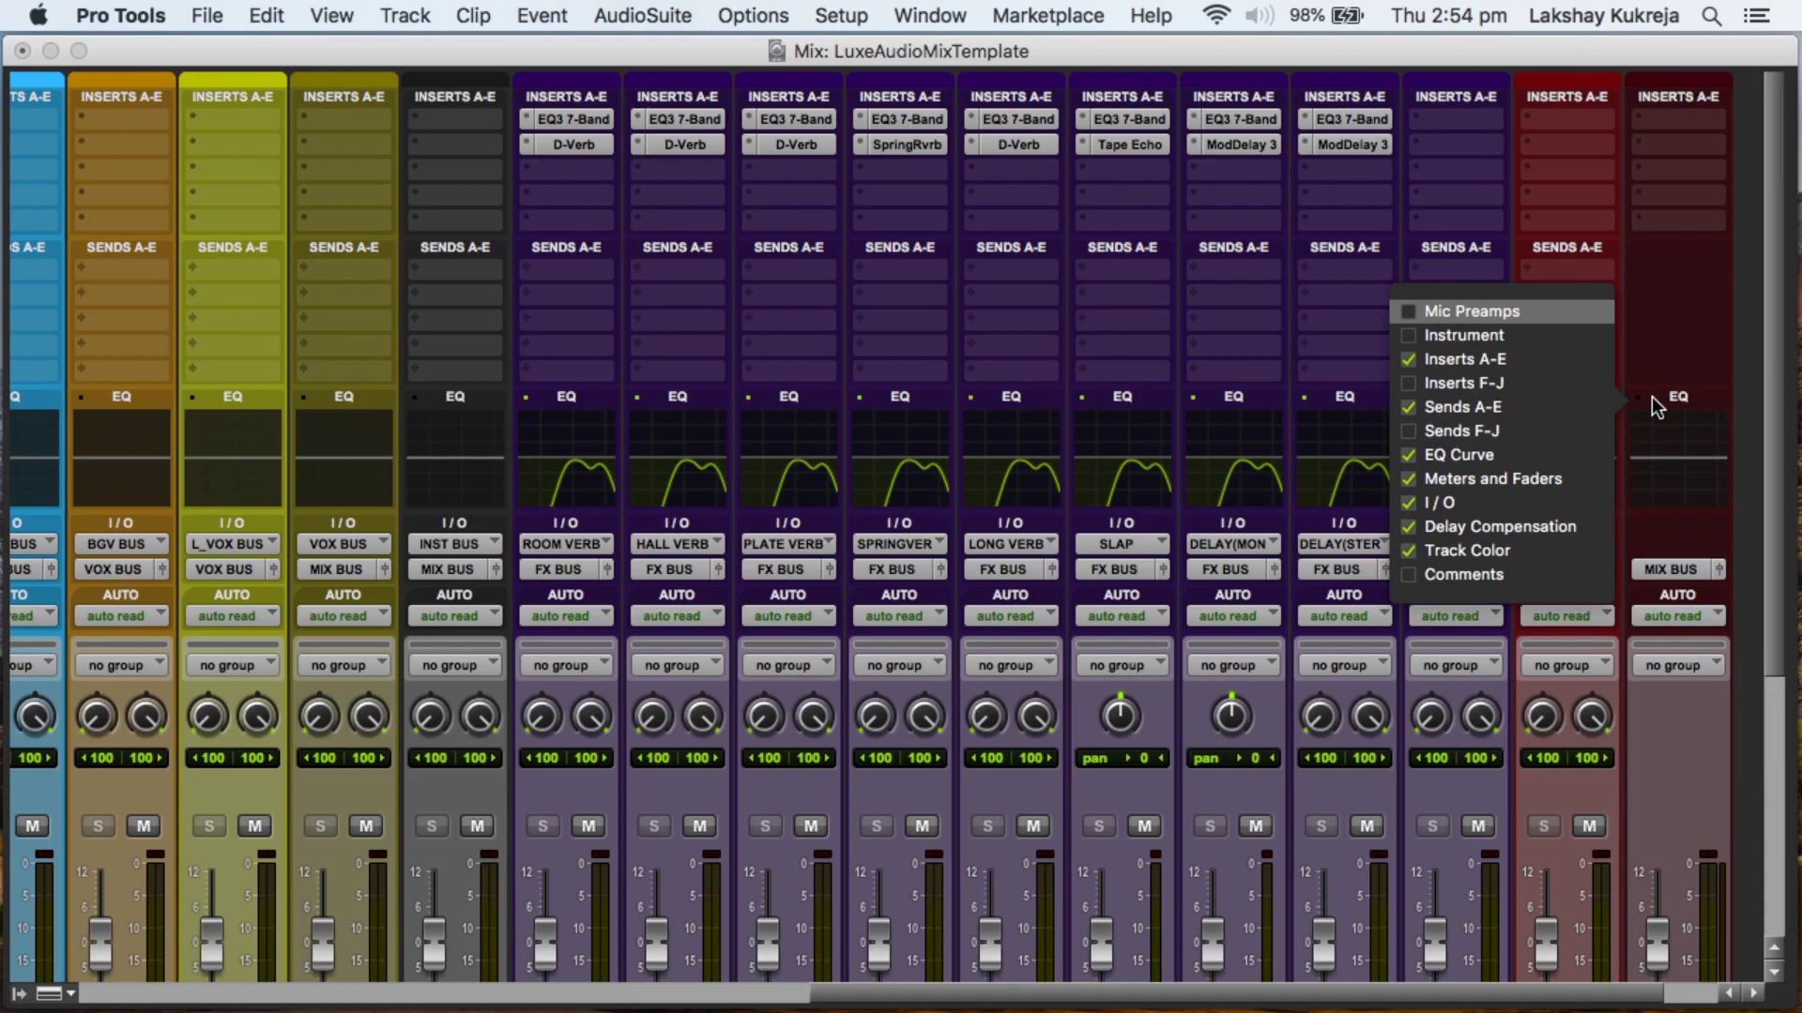
left_click(1407, 384)
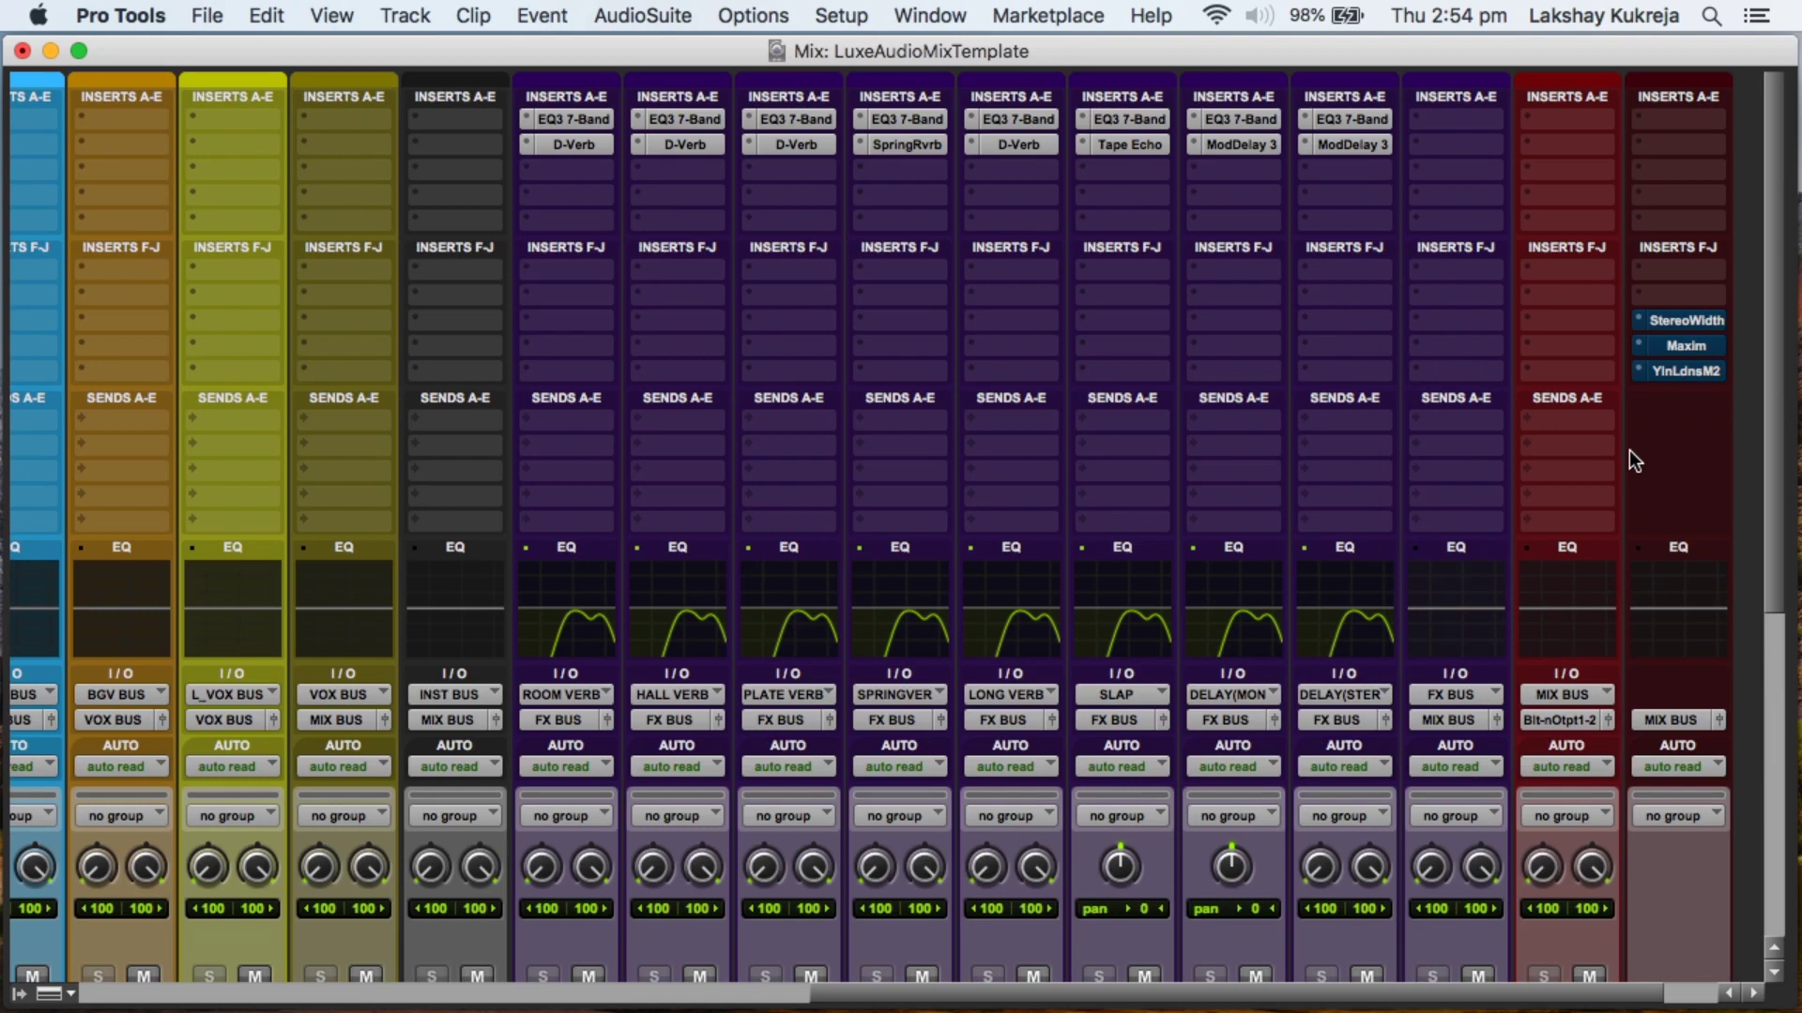
Toggle the Master's StereoWidth bypass off and back on, then open its Maxim limiter.
left_click(1699, 315)
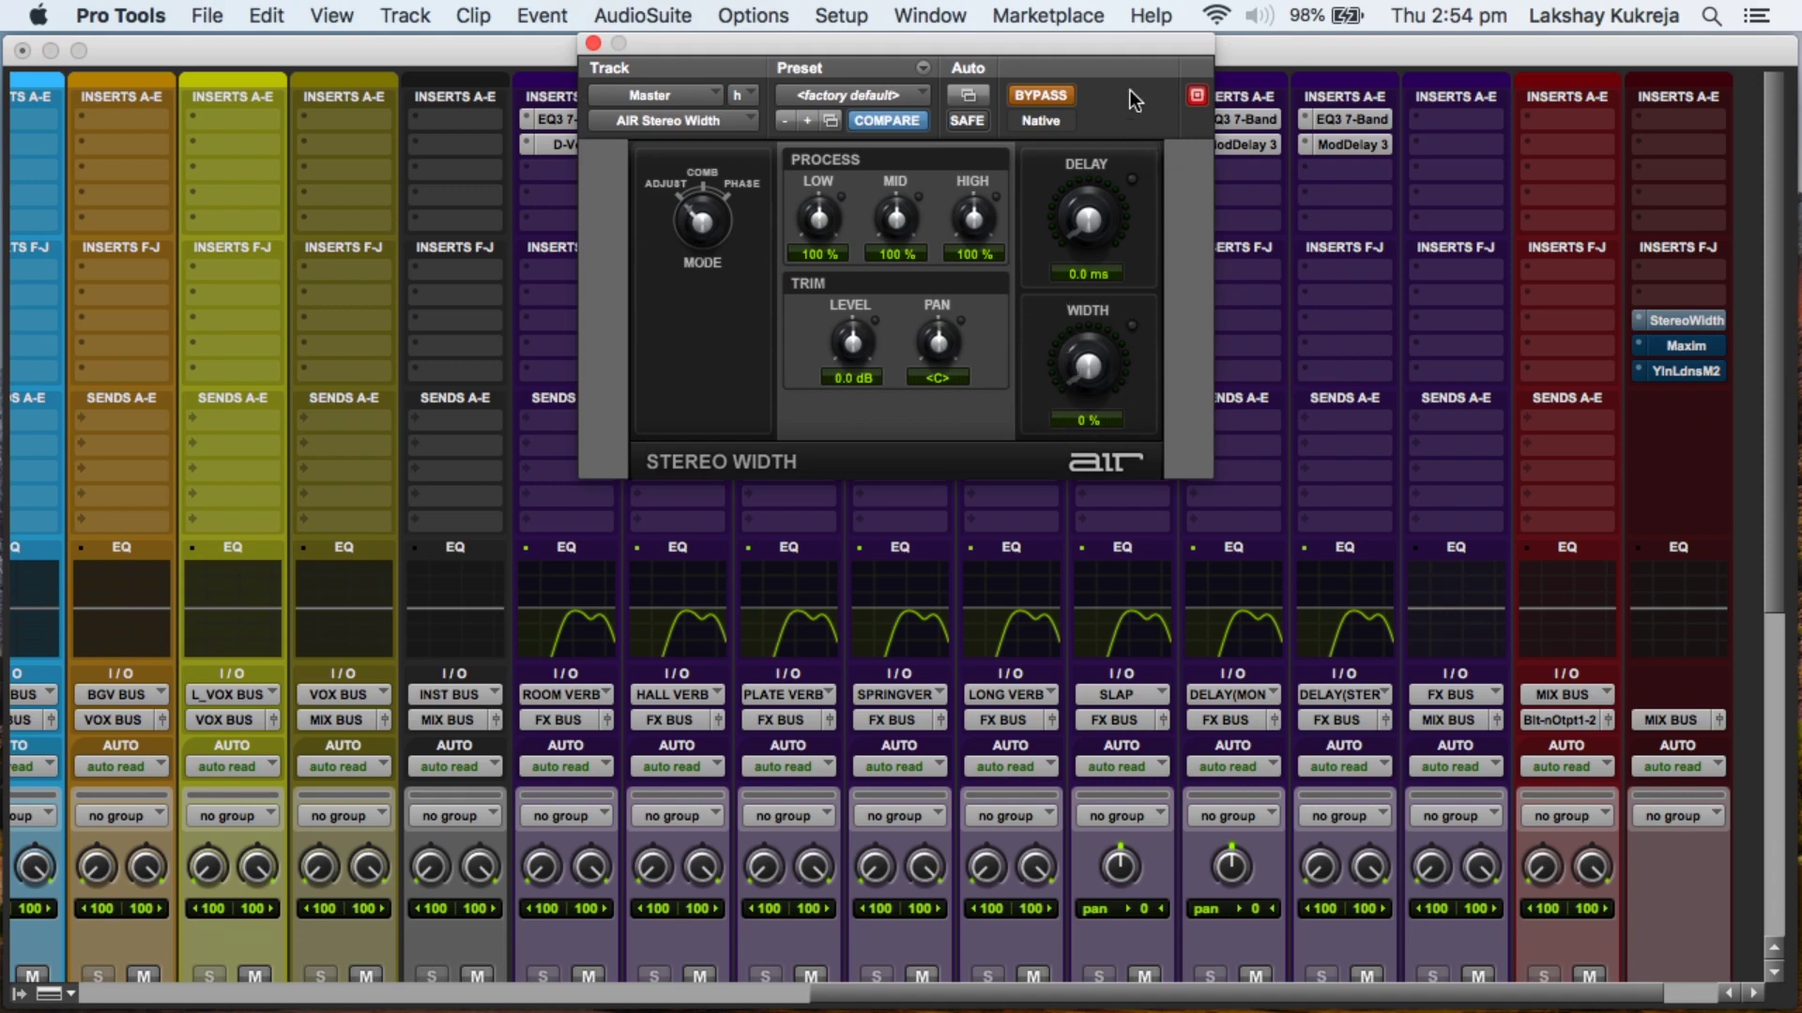
left_click(1049, 93)
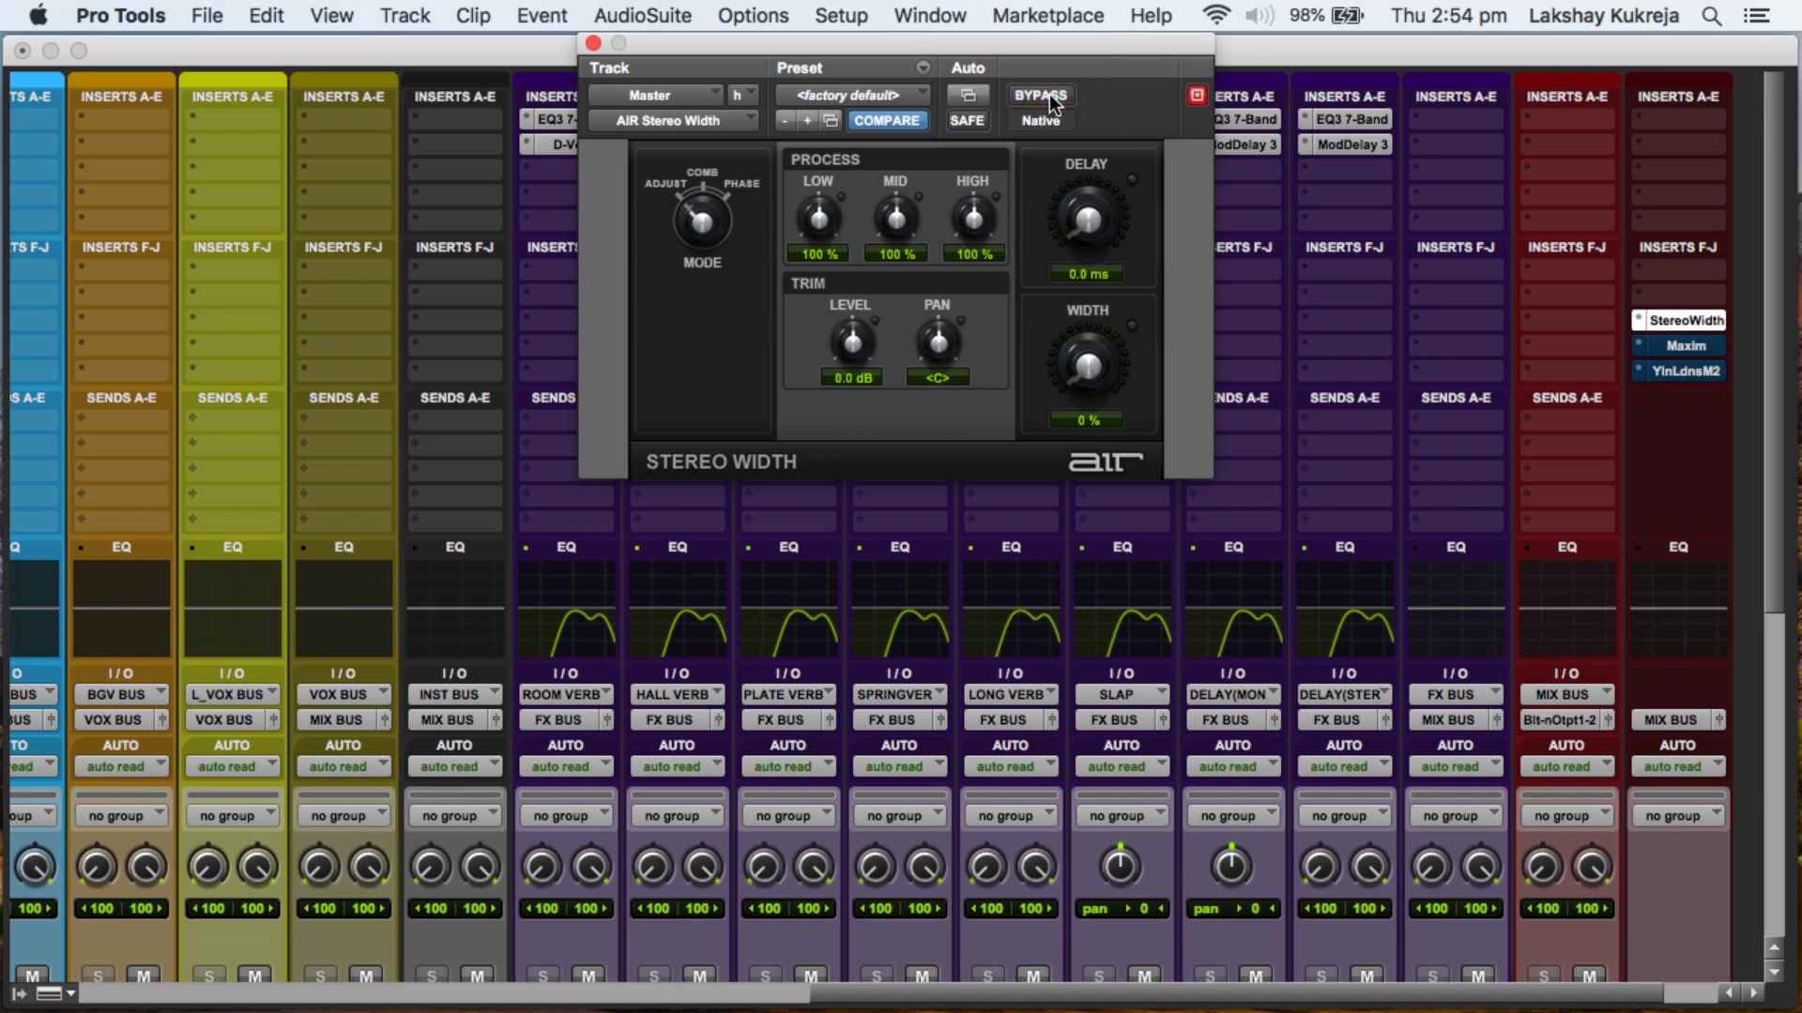
left_click(1049, 94)
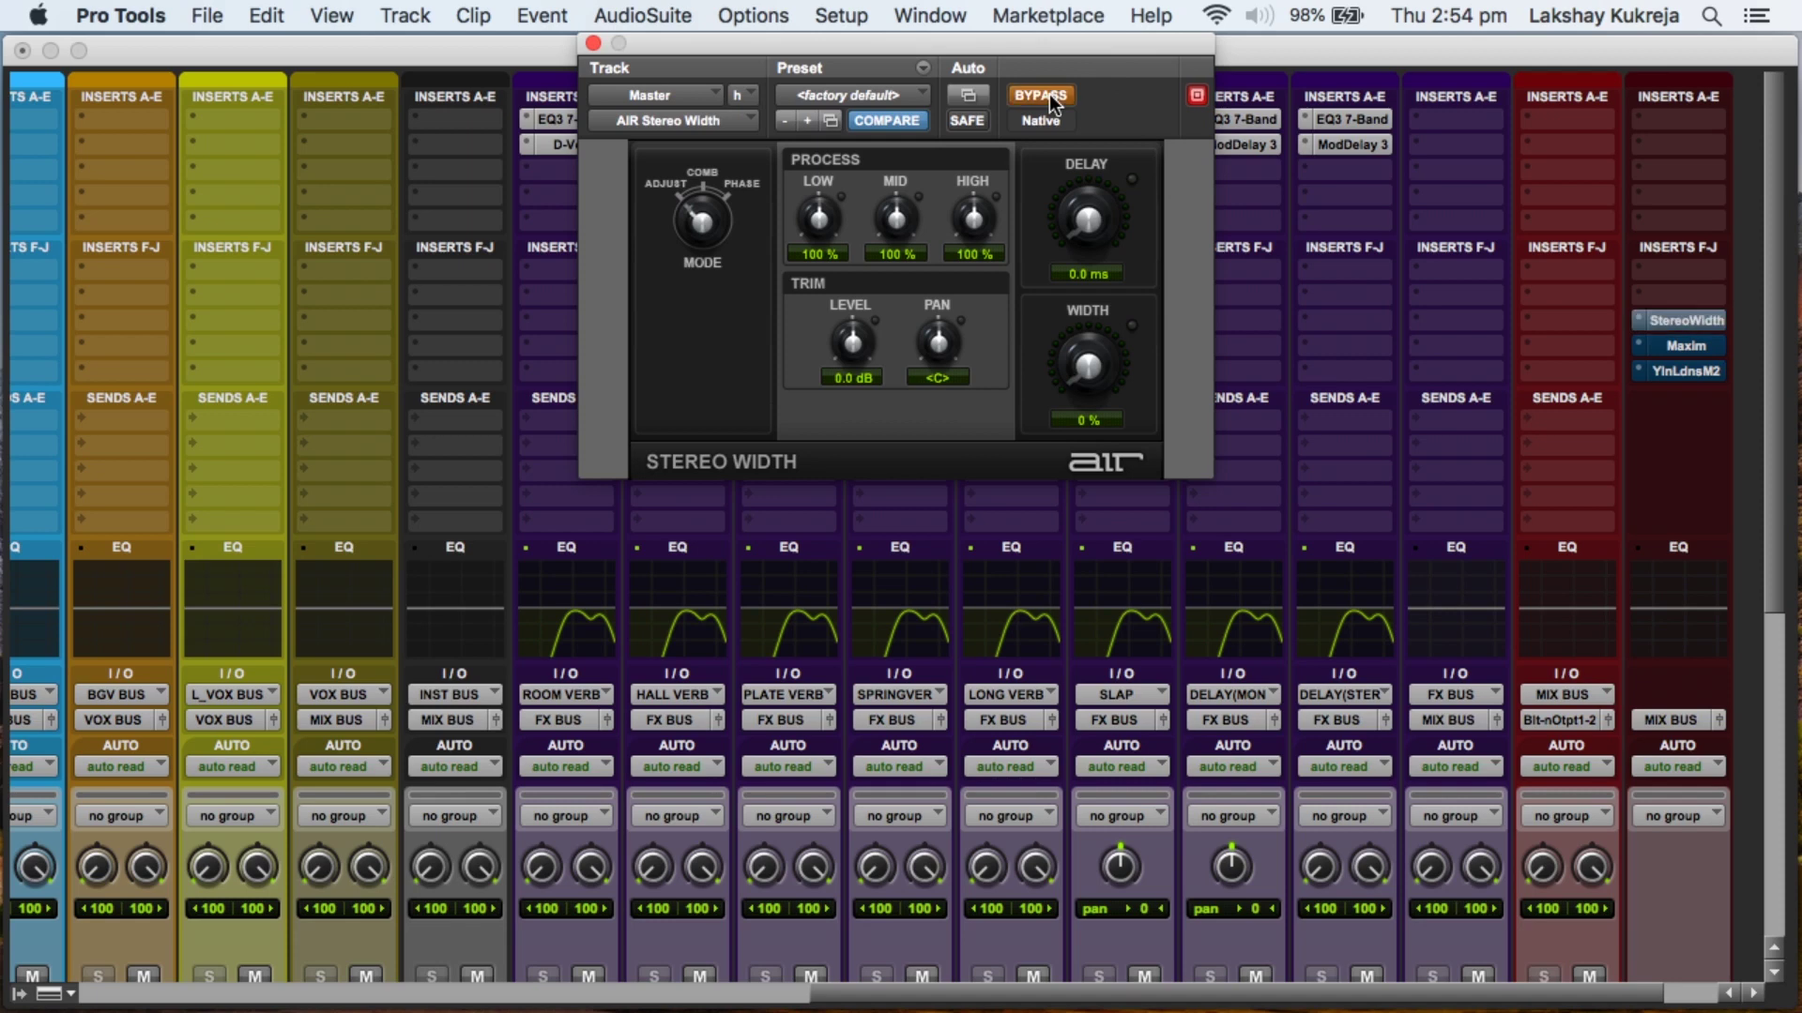
left_click(593, 43)
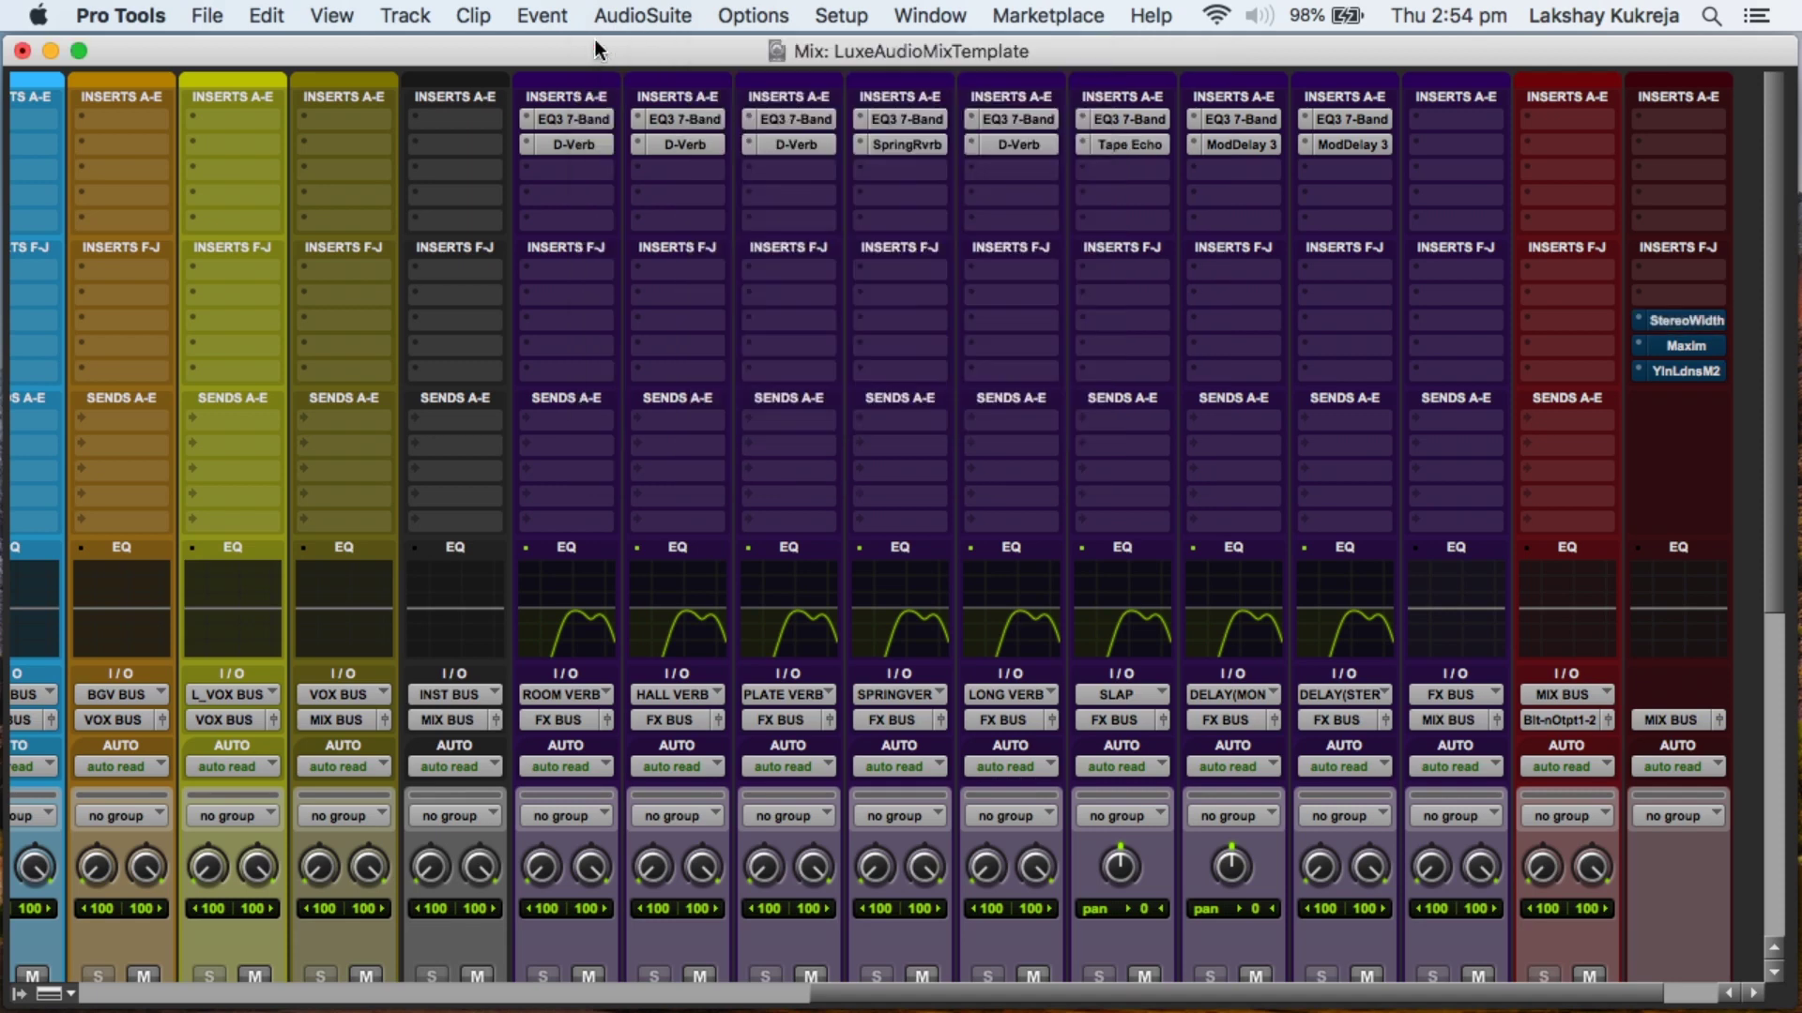
left_click(1687, 346)
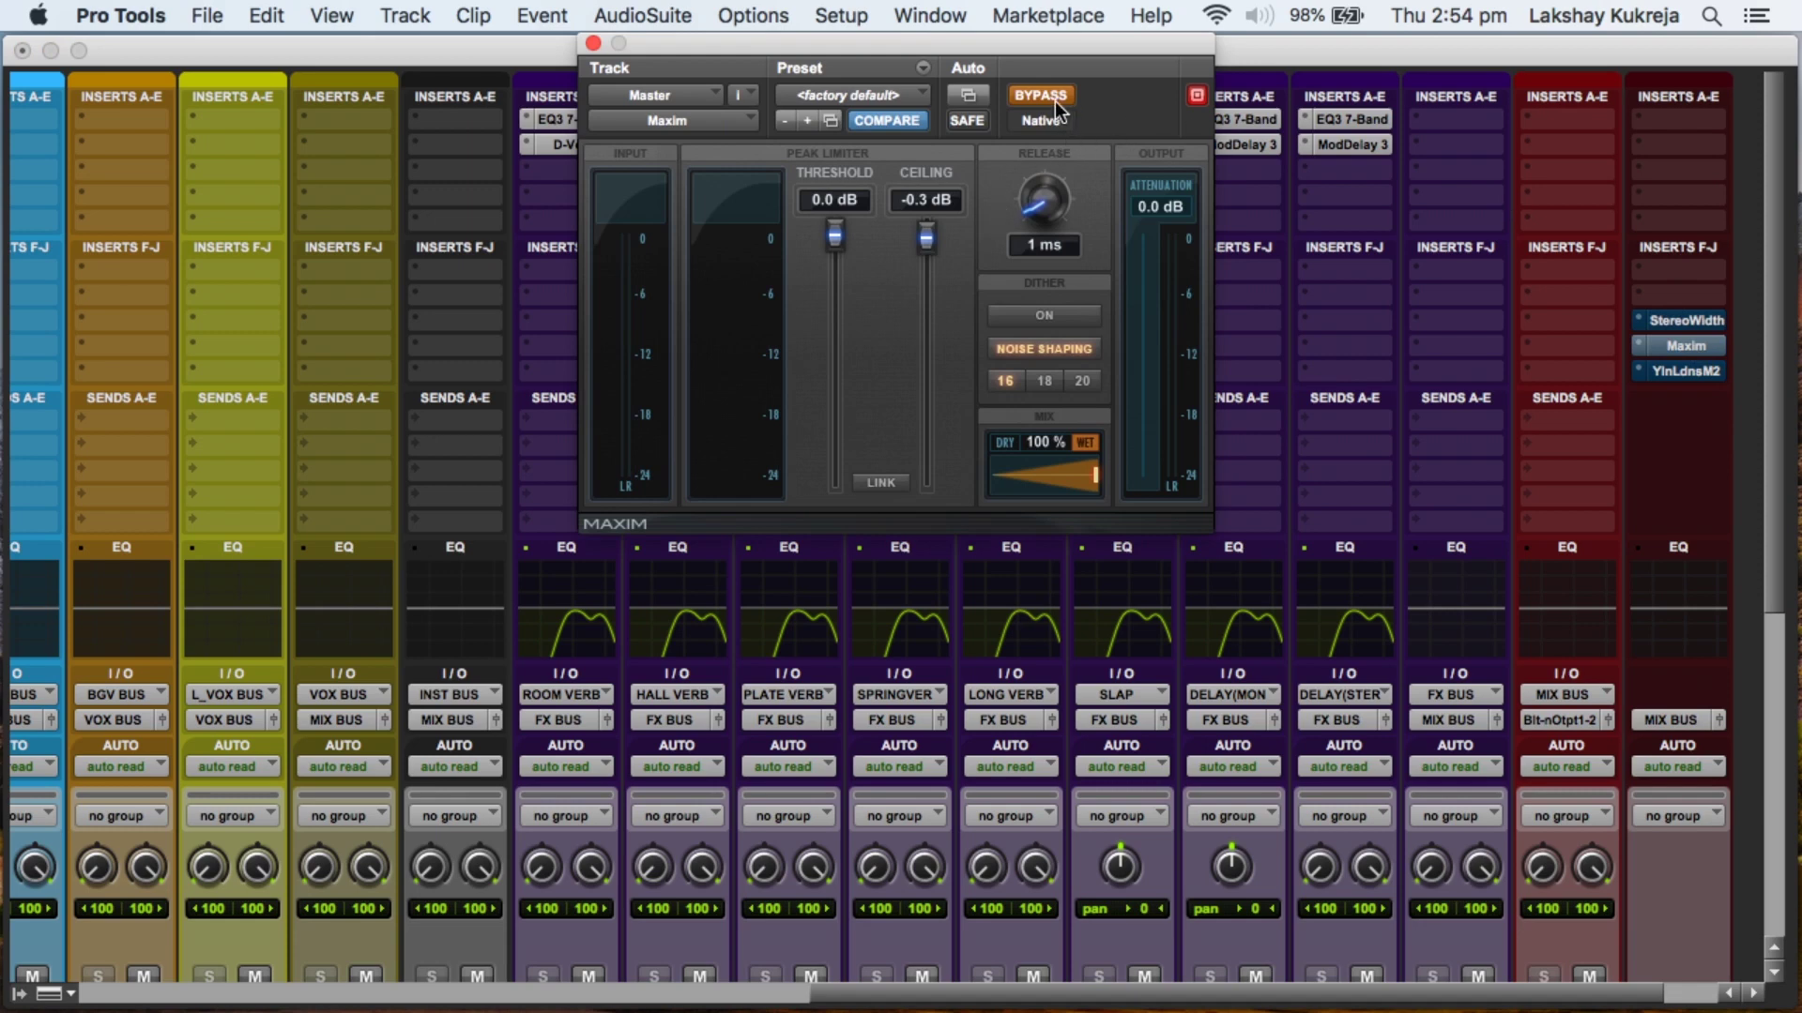
Close Maxim, un-bypass the Master's Youlean Loudness Meter 2, move its window, then close it.
left_click(593, 43)
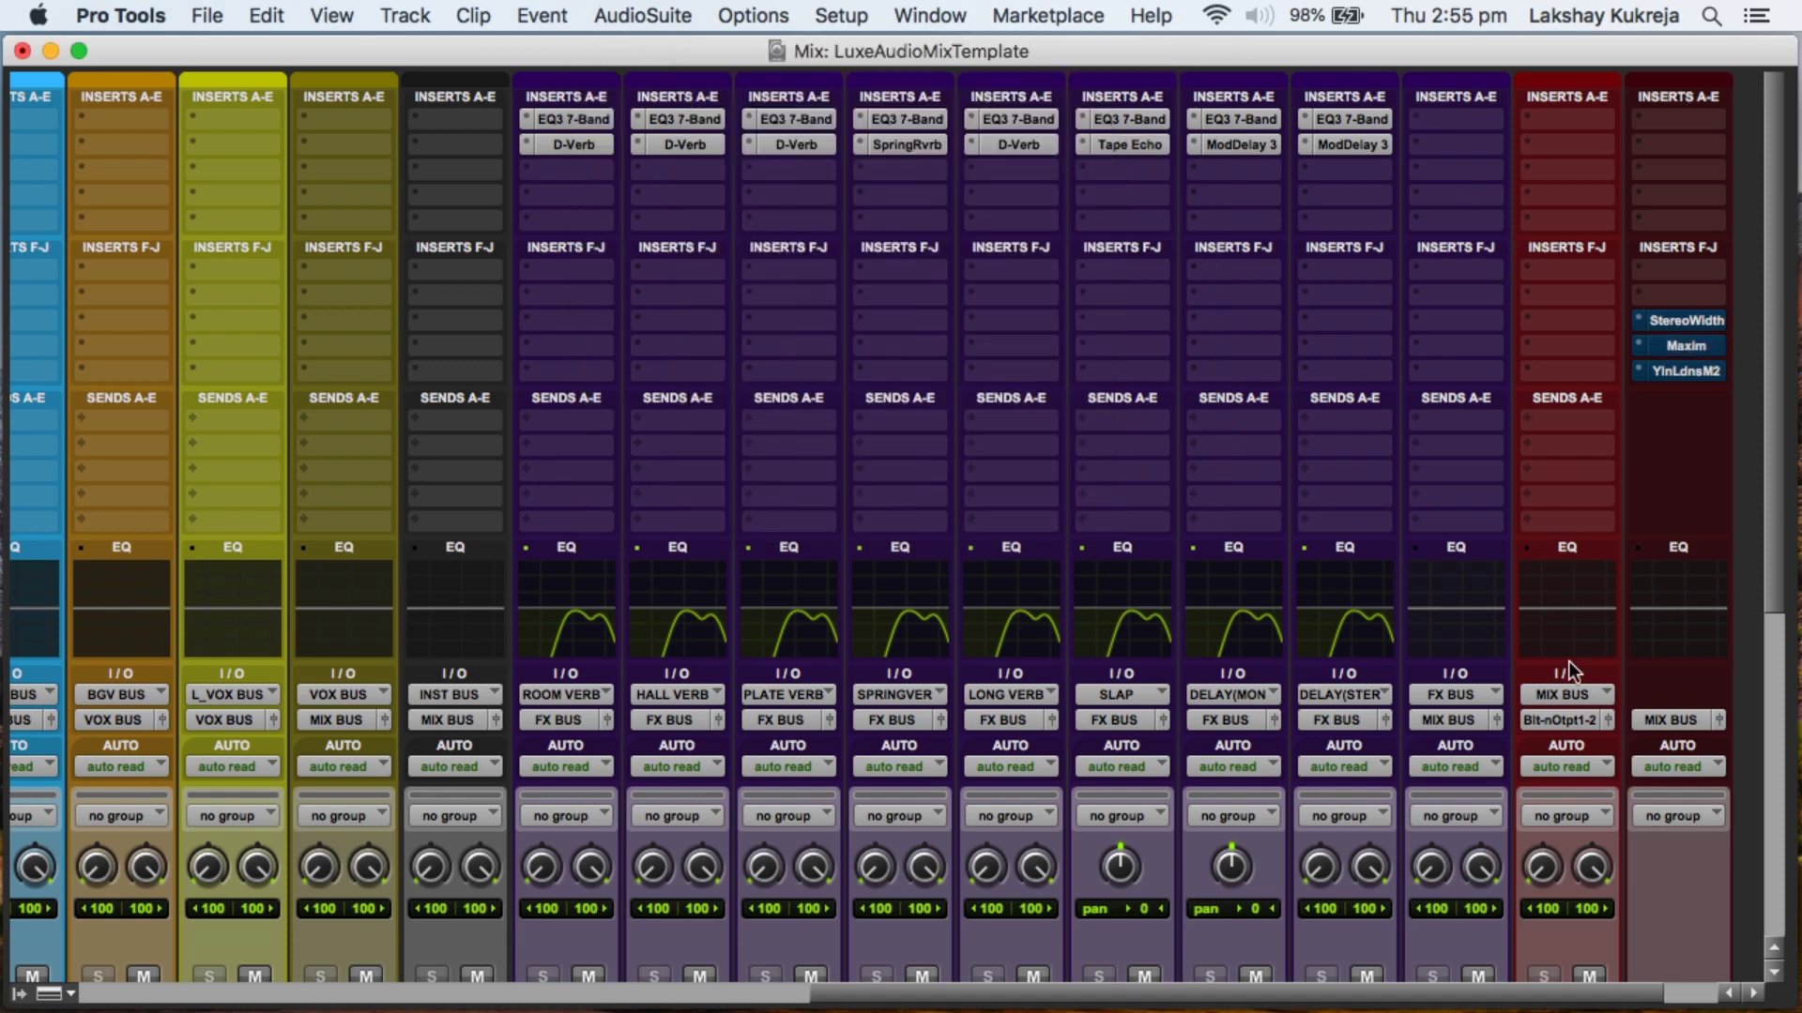
left_click(1682, 373)
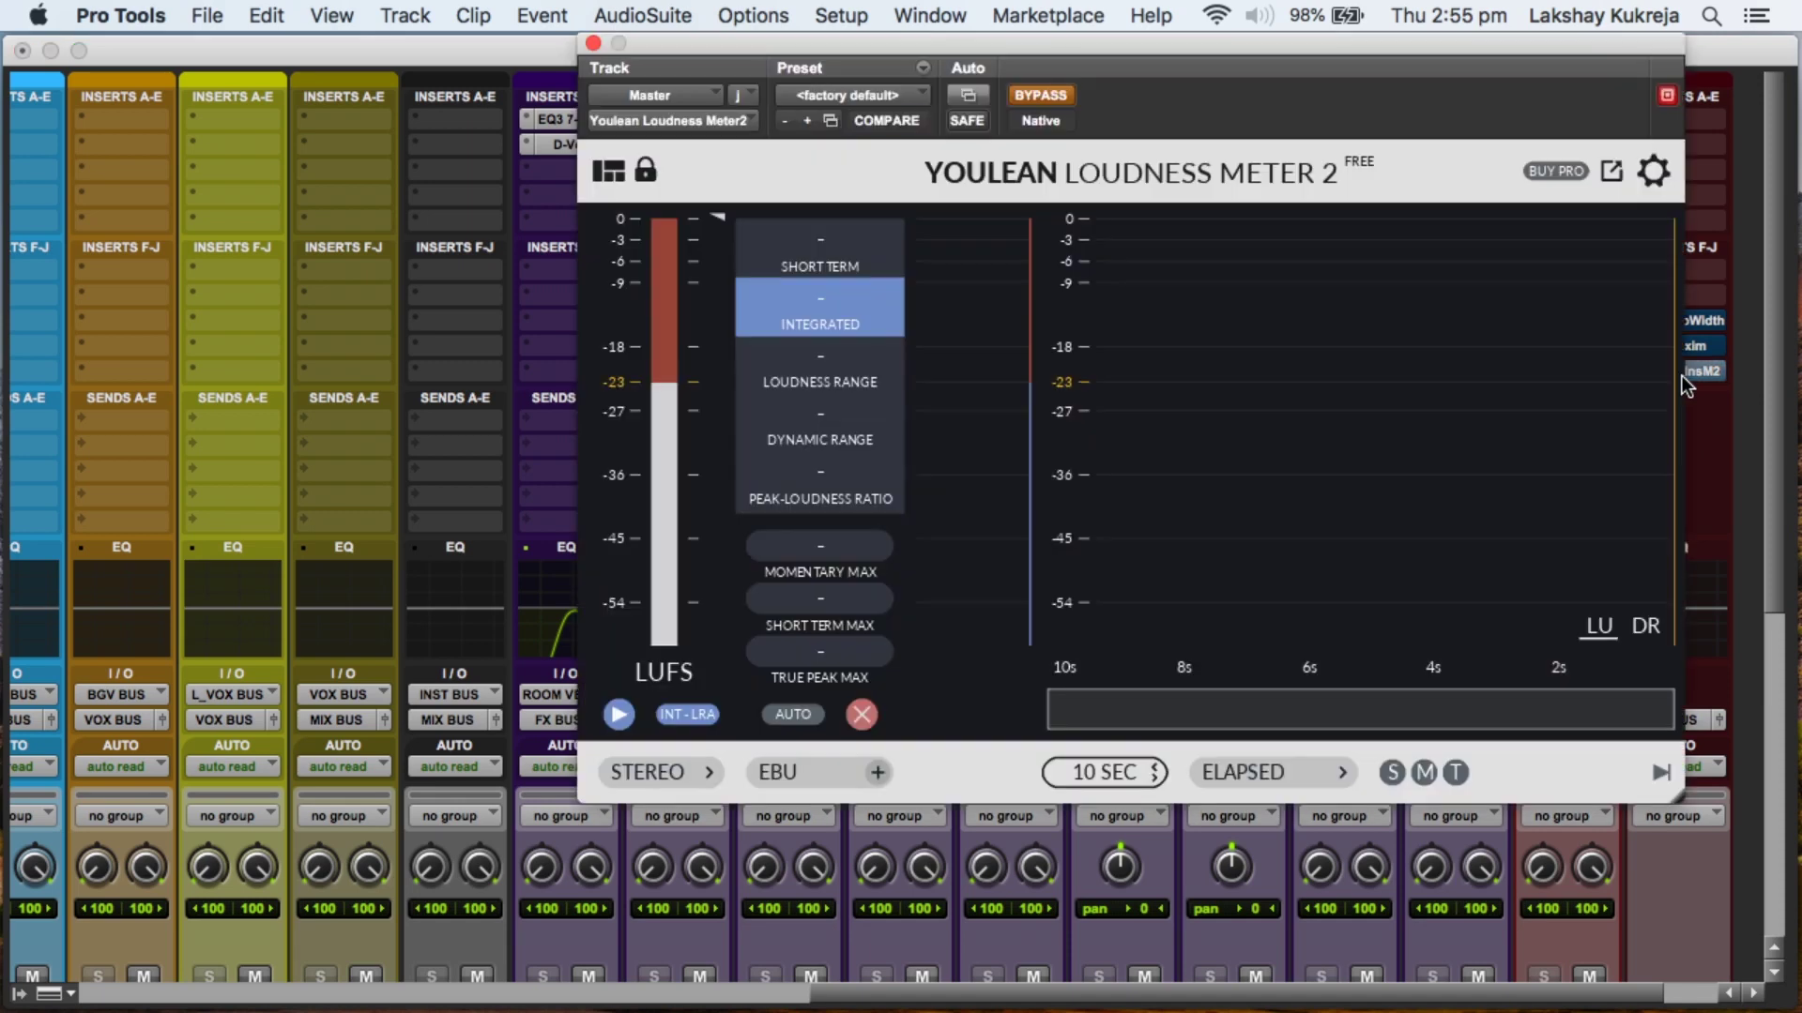
left_click(1033, 94)
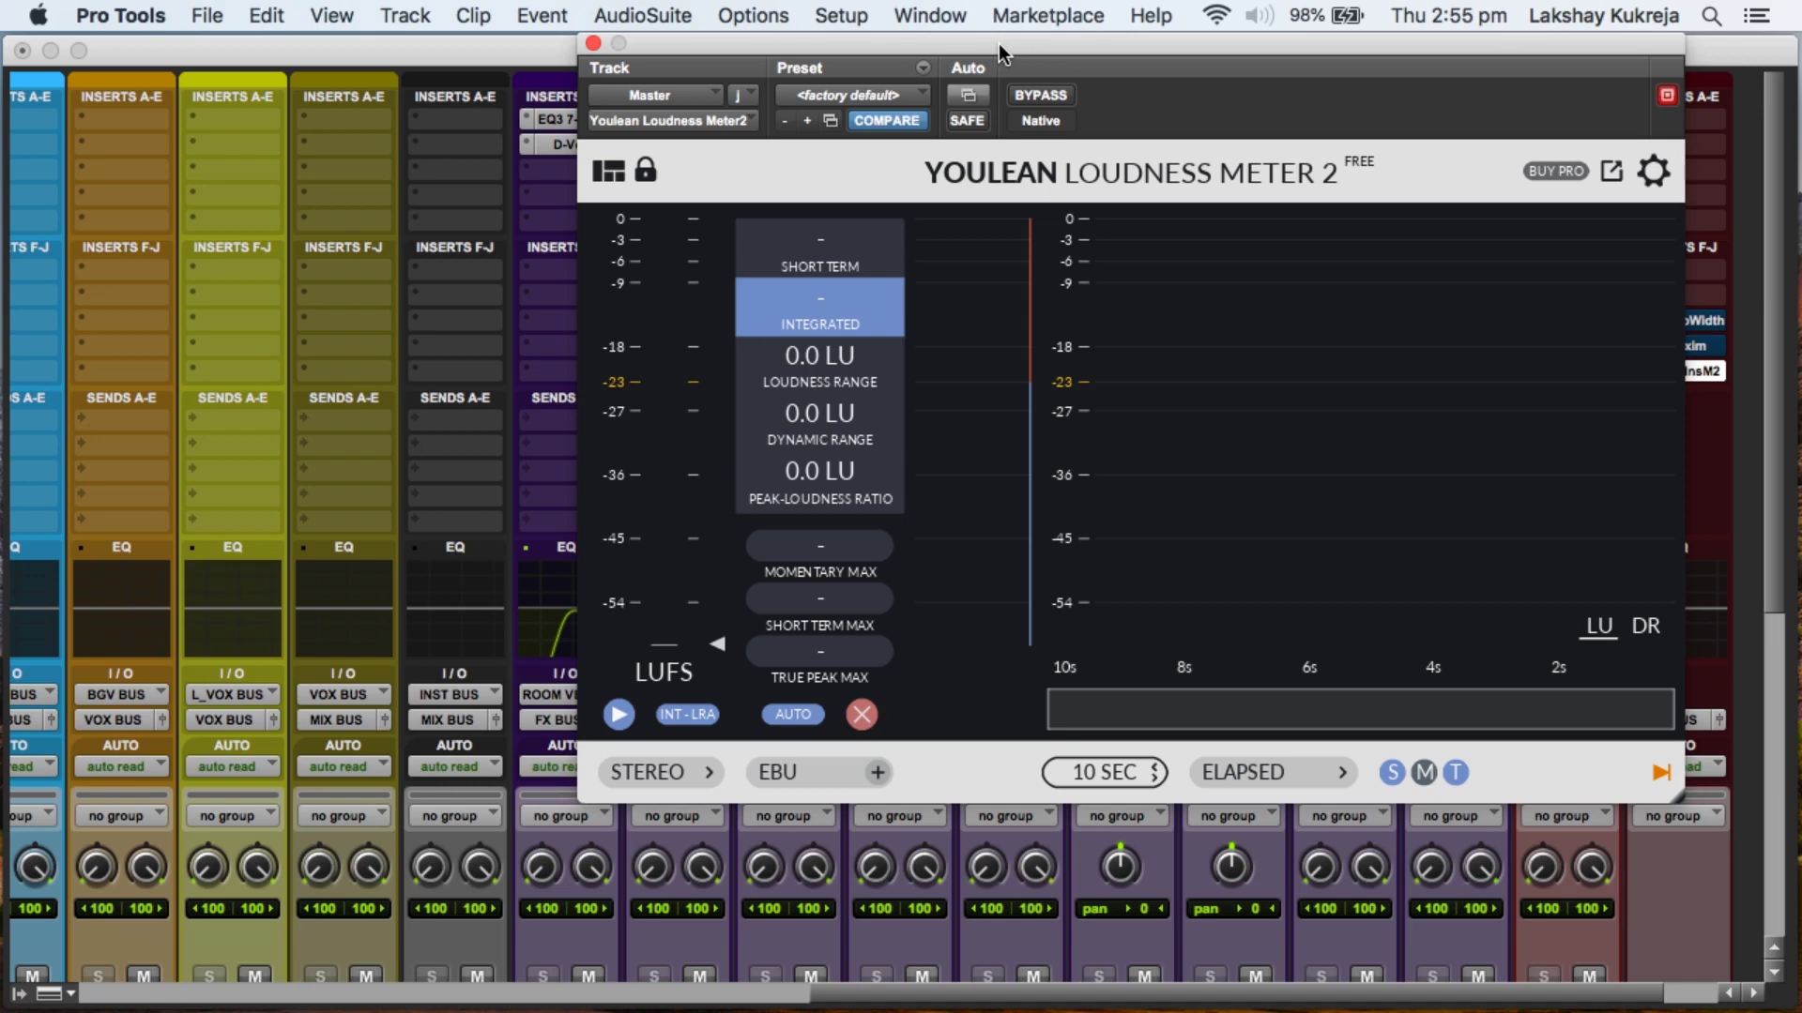
left_click_drag(999, 43, 831, 67)
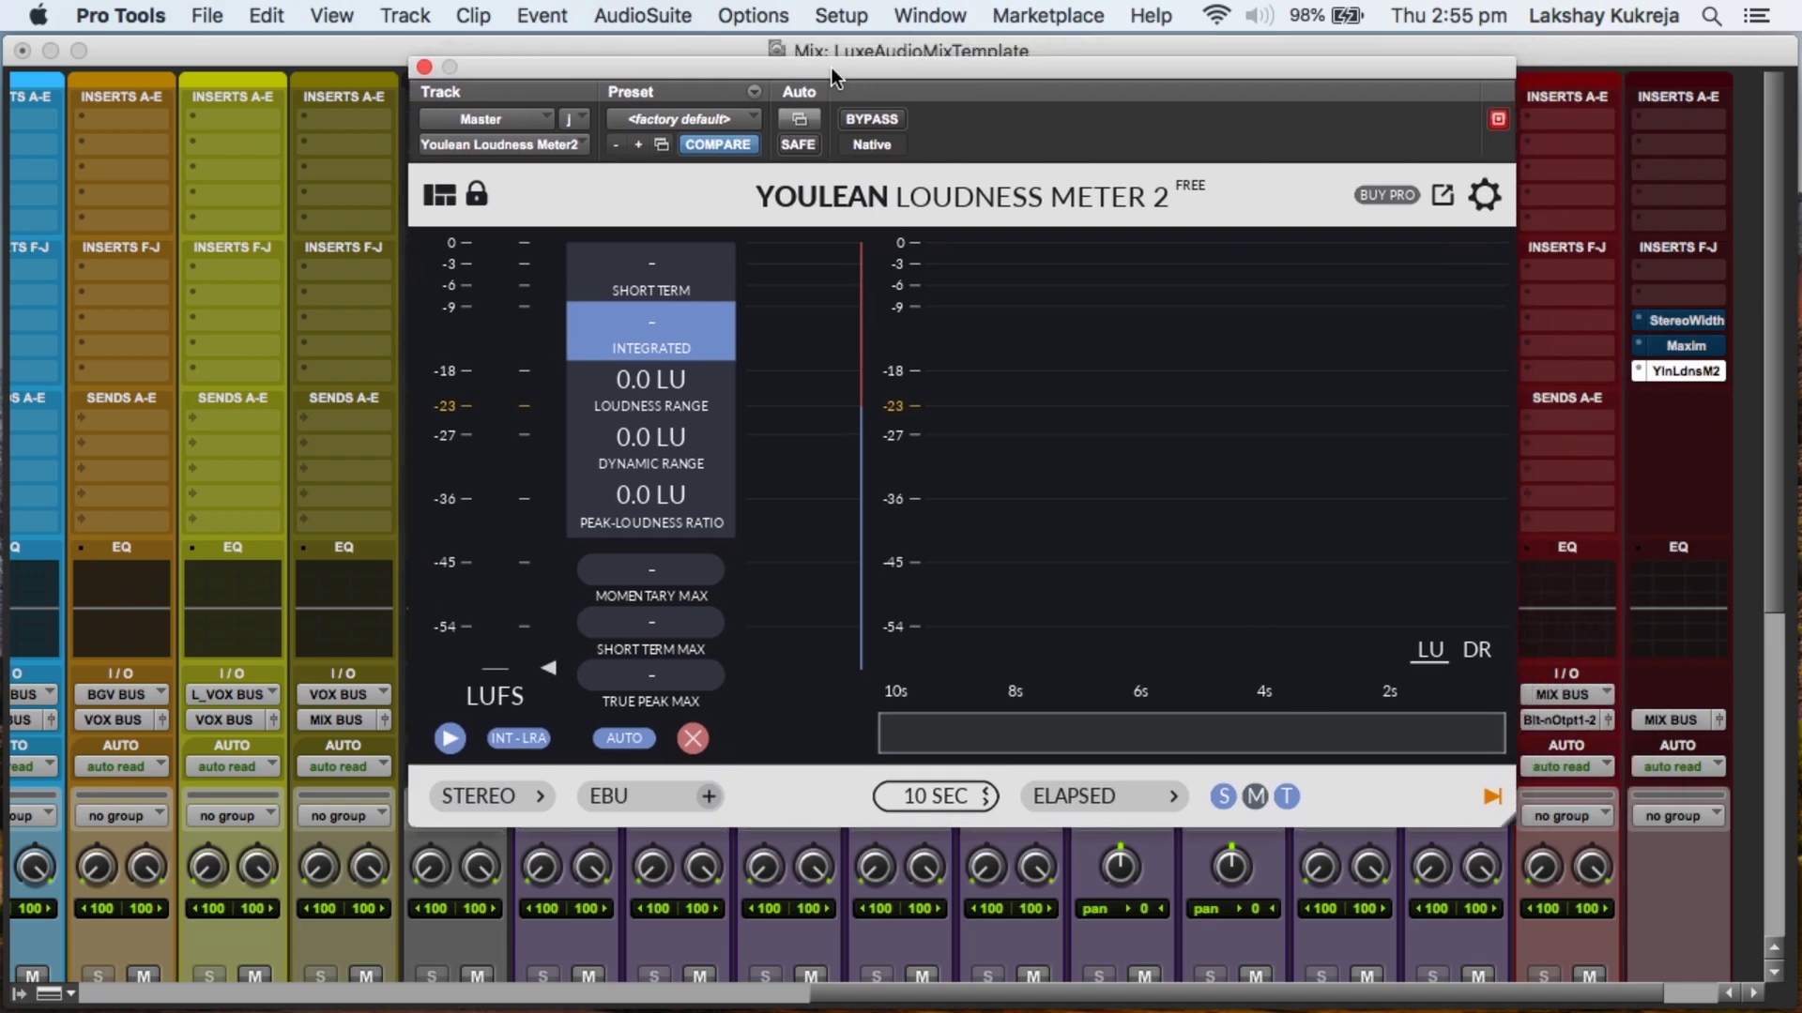
left_click(424, 67)
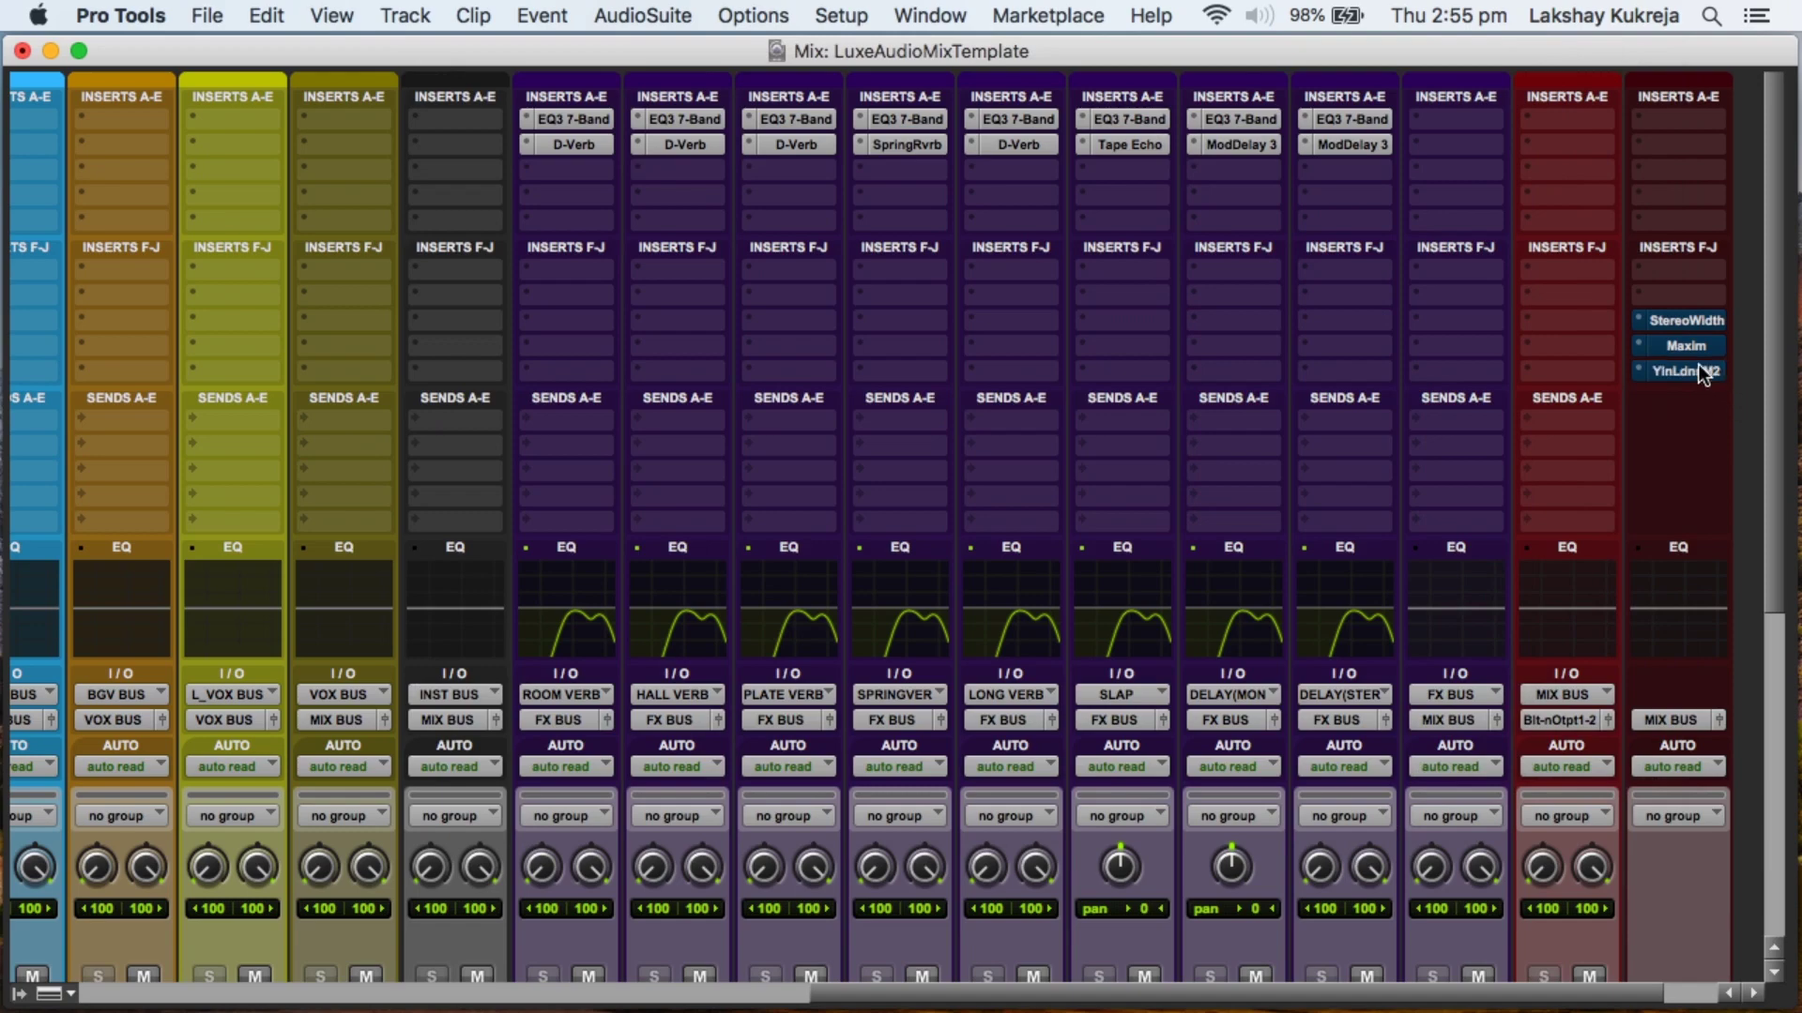
Return to the Edit window and deselect VOX BUS, INST BUS and FX BUS.
key("super+equal")
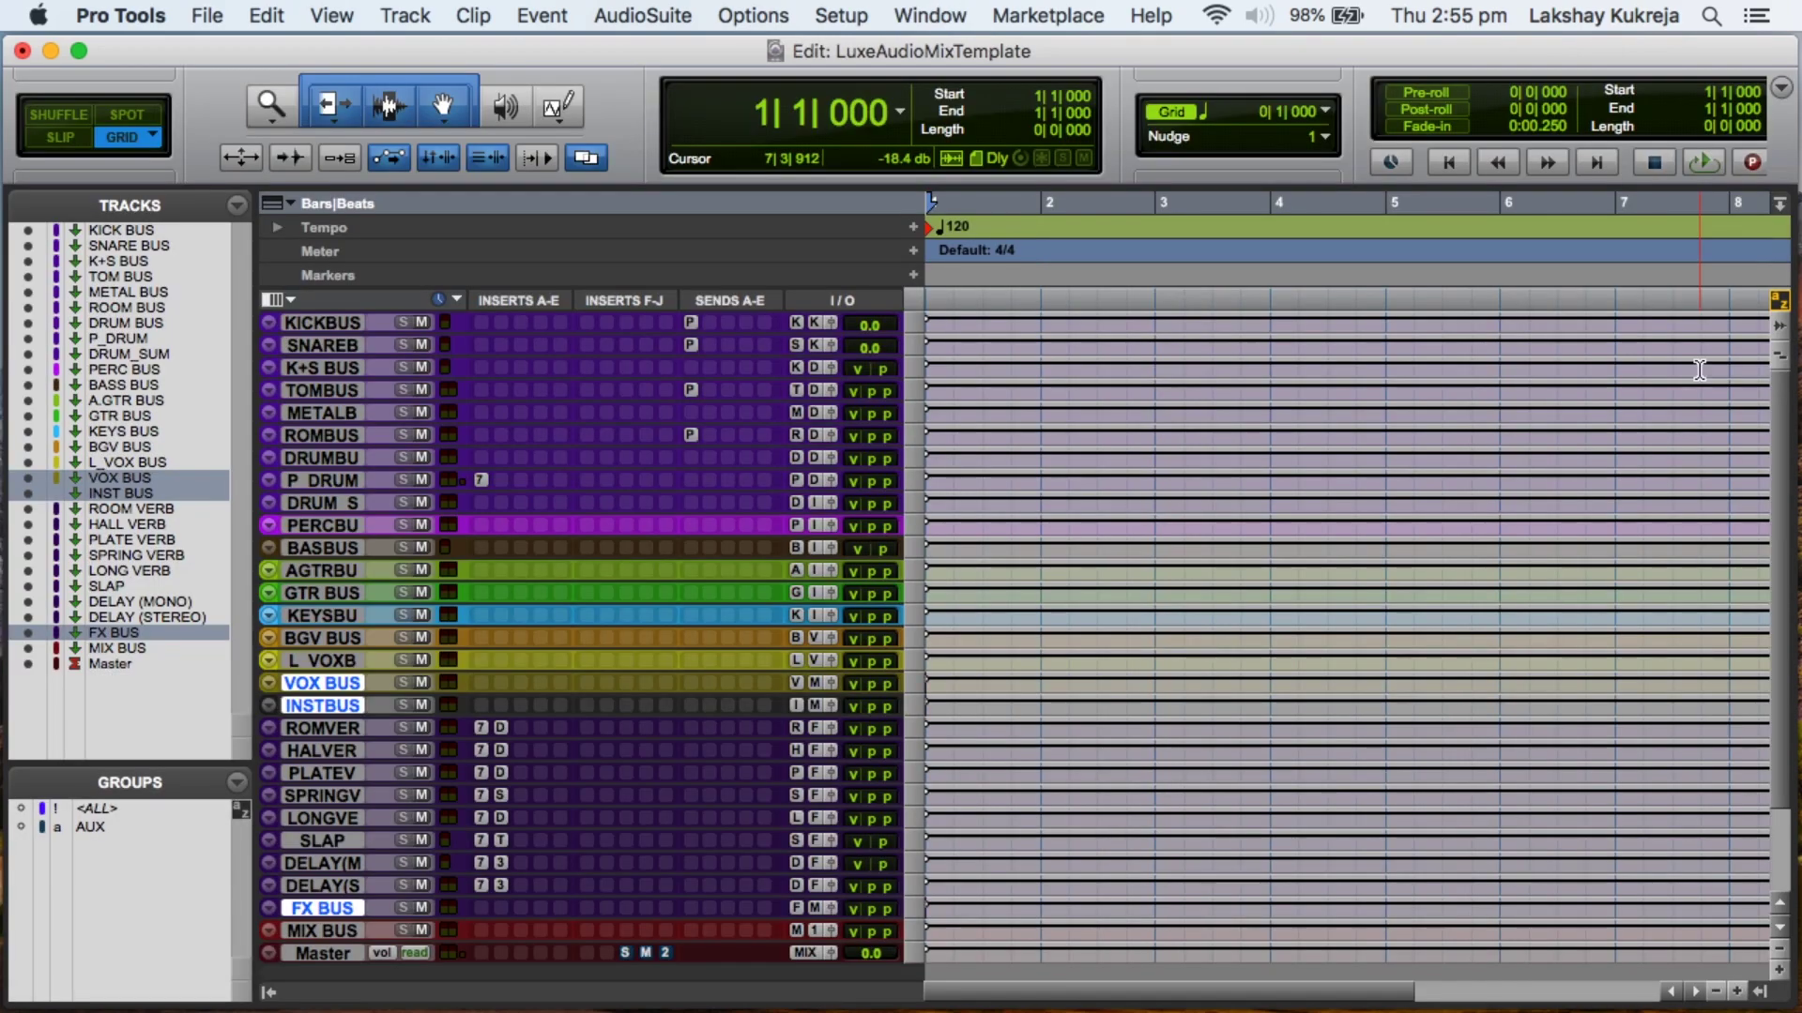
left_click(334, 683, "alt")
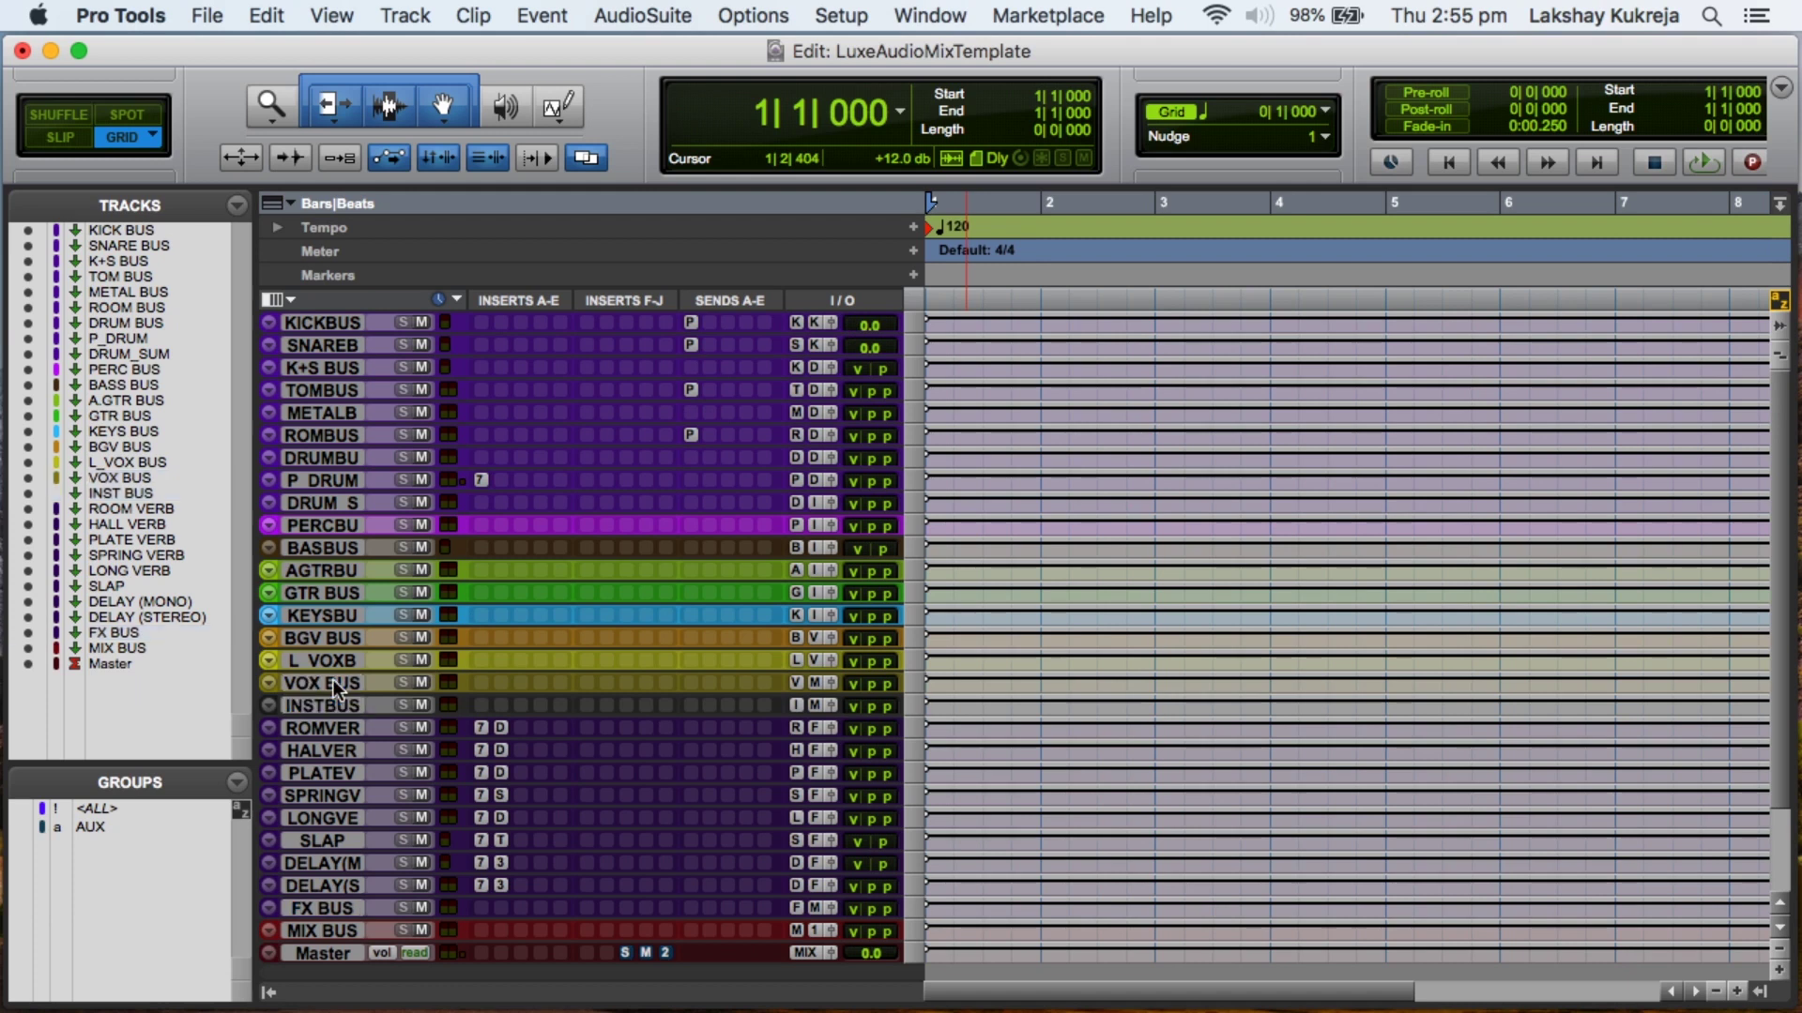